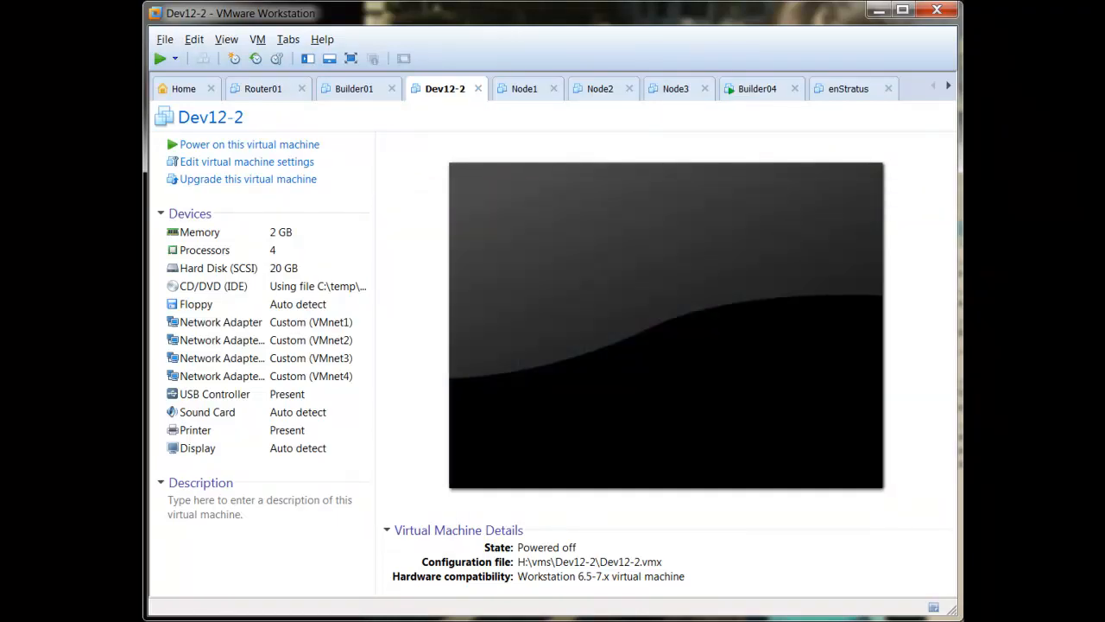
- Inspect Dev12-2's first network adapter settings on VMnet1, then close them unchanged
{"action": "left_click", "coordinate": [258, 326]}
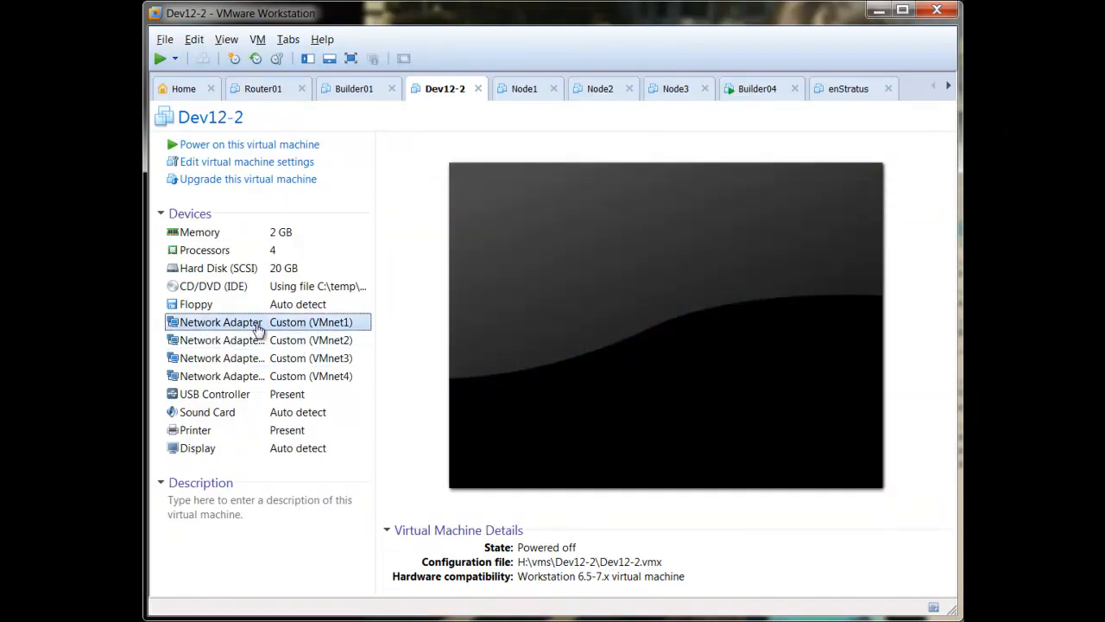
{"action": "double_click", "coordinate": [257, 327]}
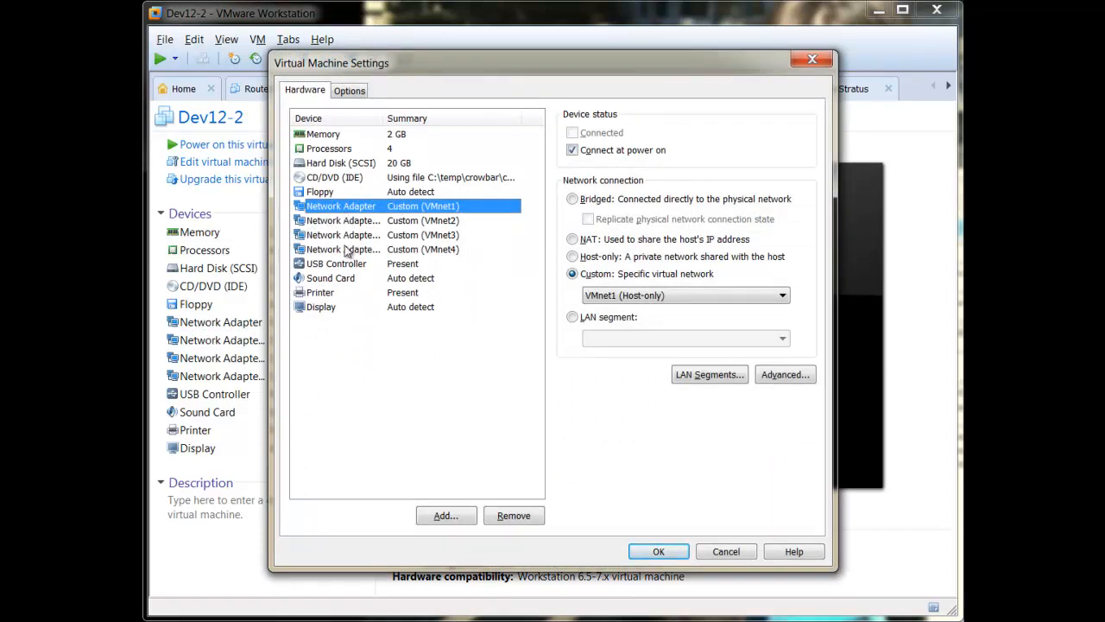
{"action": "left_click", "coordinate": [720, 555]}
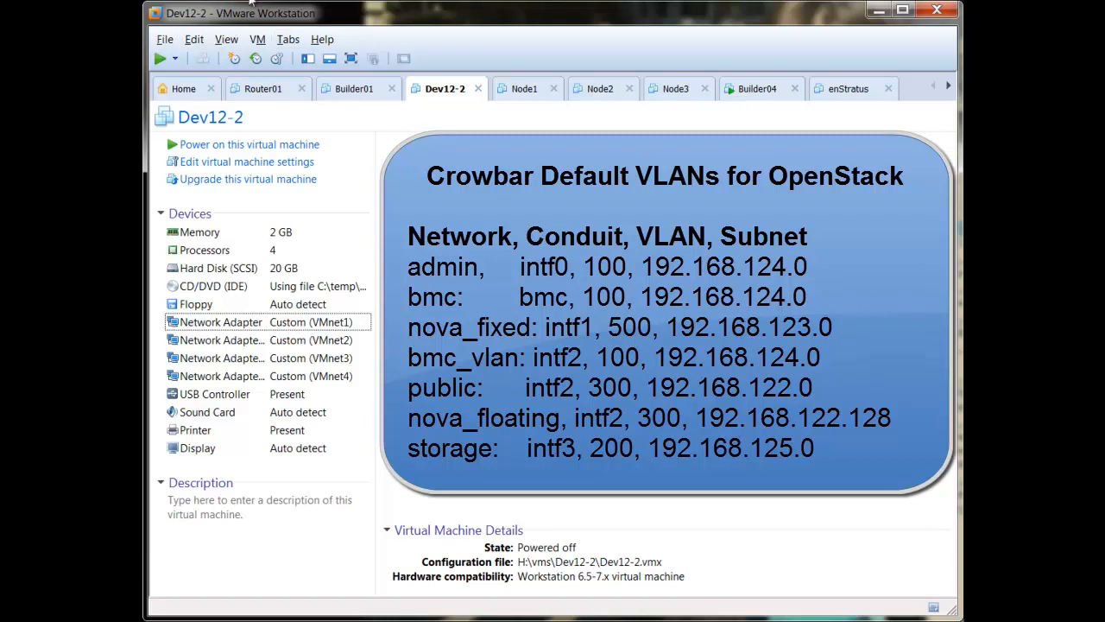
- Open the Virtual Network Editor, review VMnet1, VMnet2 and VMnet4, and widen the Type column
{"action": "left_click", "coordinate": [258, 39]}
{"action": "left_click", "coordinate": [194, 39]}
{"action": "left_click", "coordinate": [216, 126]}
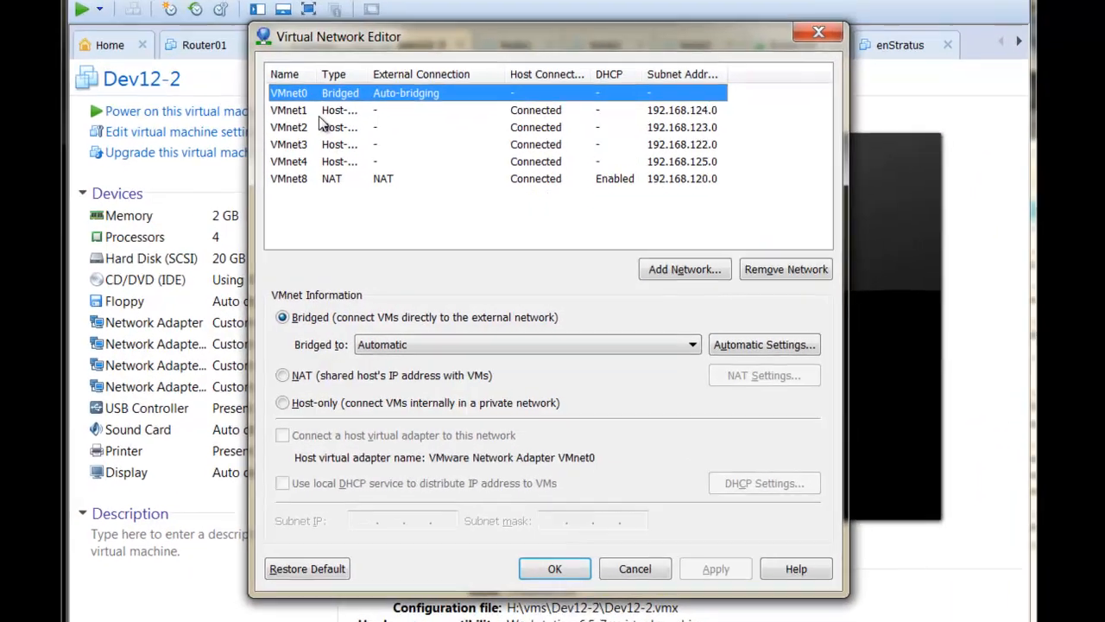
{"action": "left_click", "coordinate": [346, 136]}
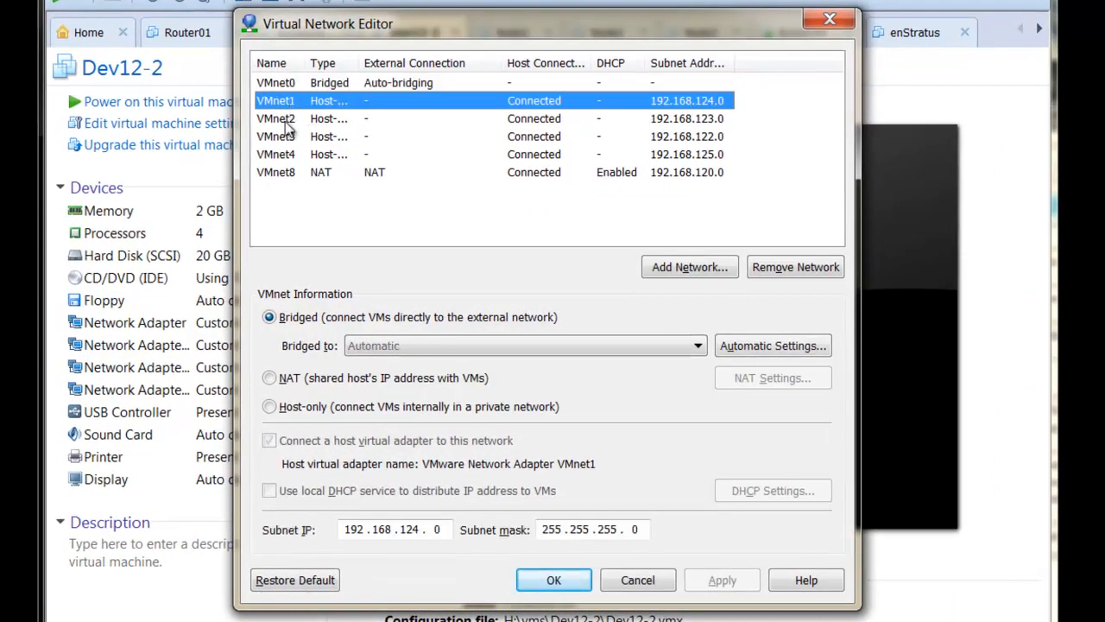
{"action": "left_click", "coordinate": [285, 118]}
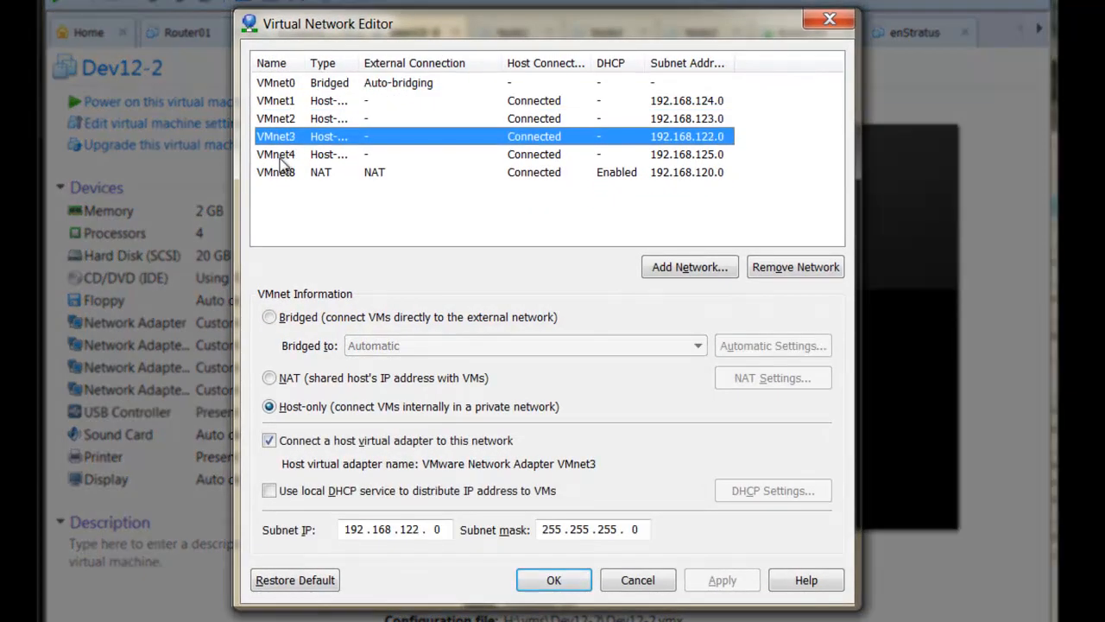
{"action": "left_click", "coordinate": [296, 155]}
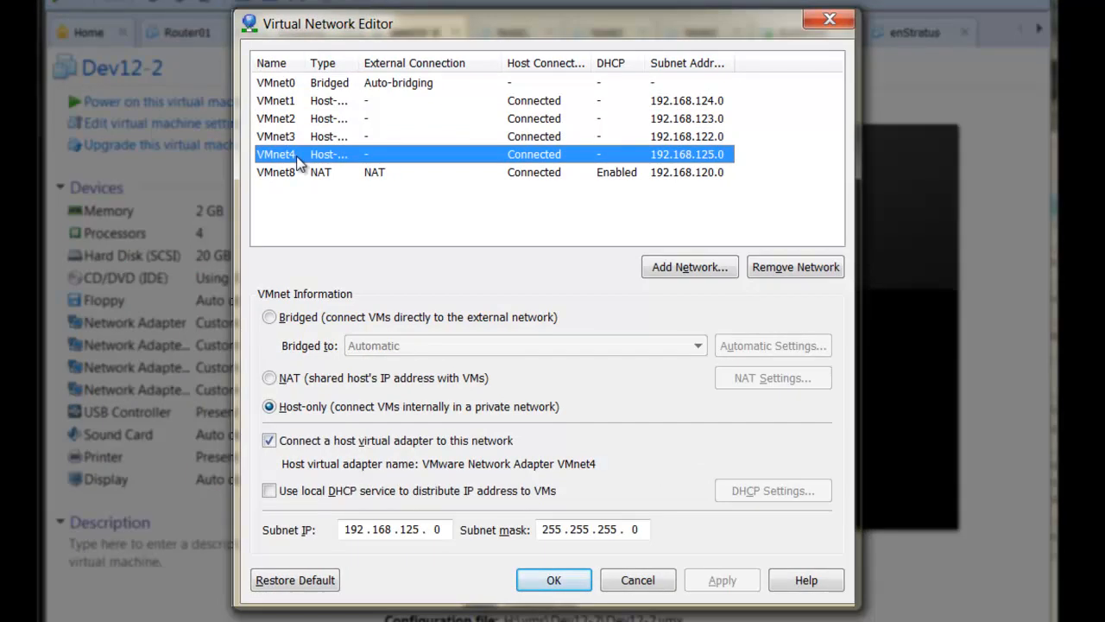
{"action": "left_click", "coordinate": [313, 103]}
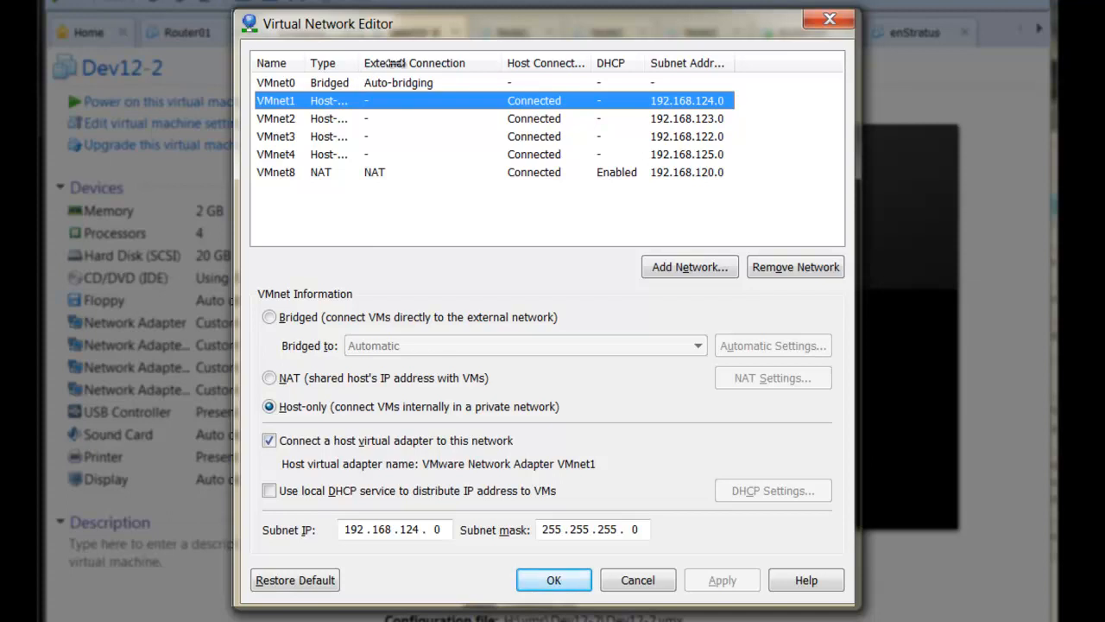
{"action": "left_click_drag", "start_coordinate": [361, 63], "coordinate": [392, 63]}
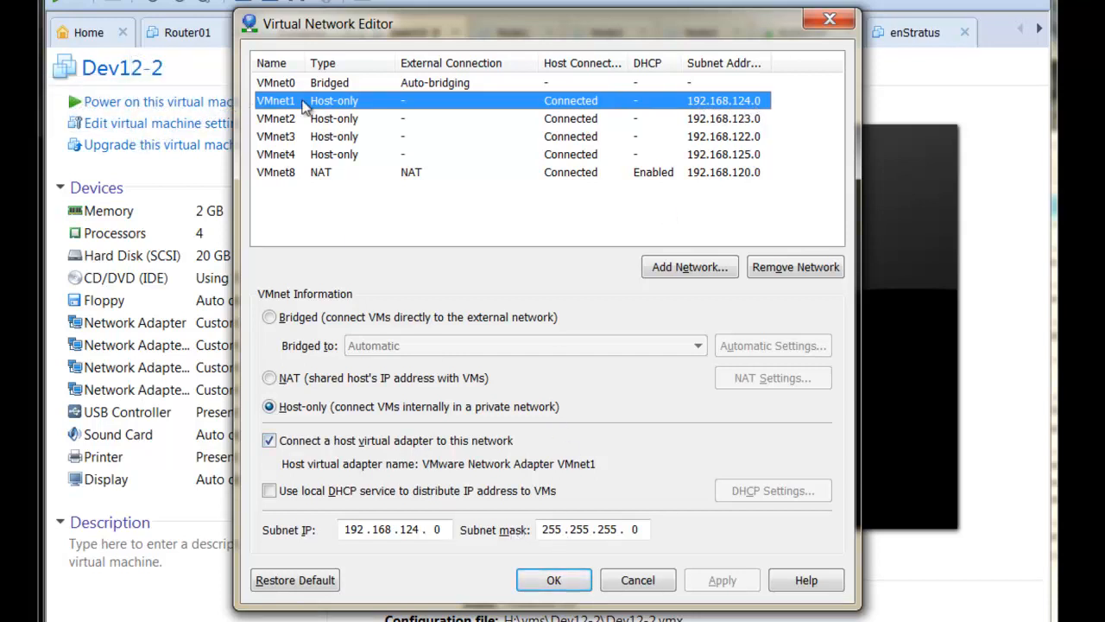
- Review VMnet2, VMnet3 (192.168.122.0), VMnet4 (192.168.125.0) and NAT VMnet8, then cancel the editor
{"action": "left_click", "coordinate": [282, 122]}
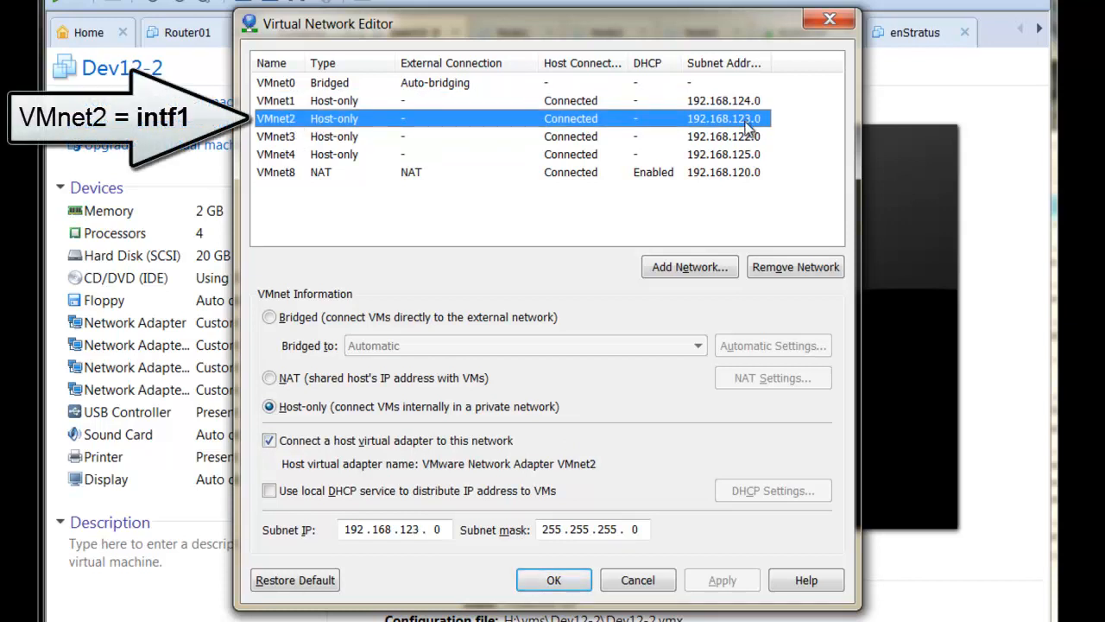
{"action": "left_click", "coordinate": [288, 138]}
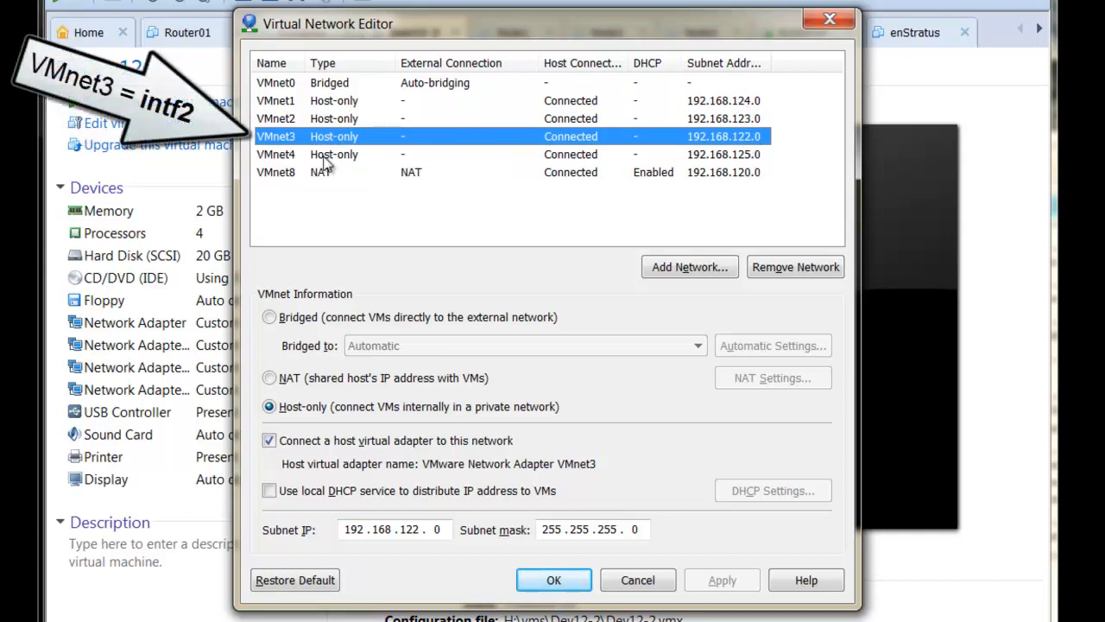
{"action": "left_click", "coordinate": [278, 157]}
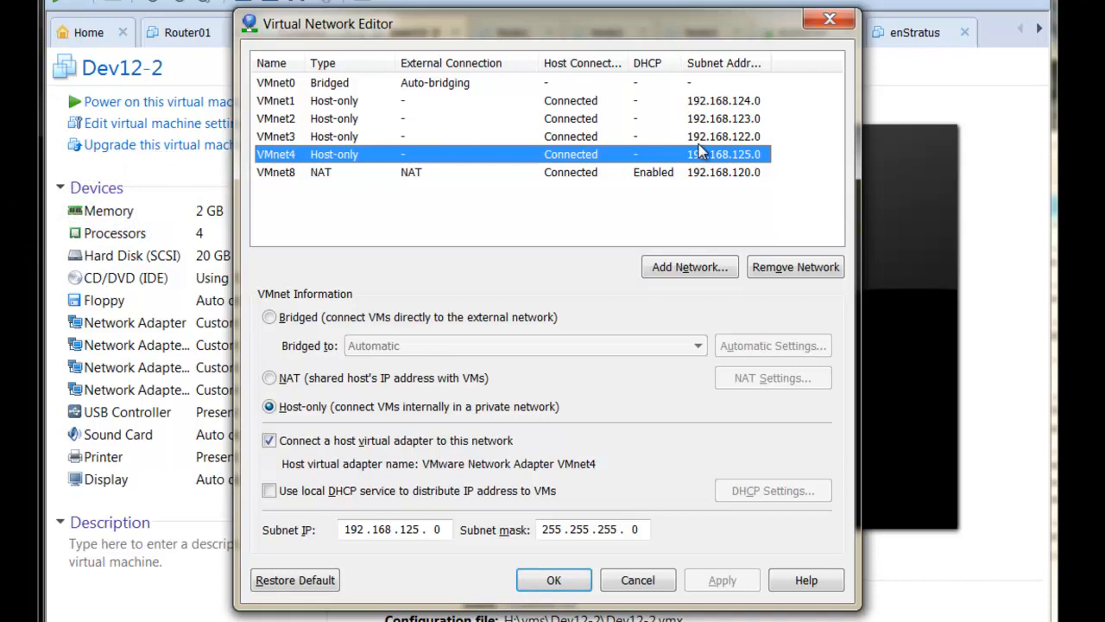
{"action": "left_click", "coordinate": [328, 178]}
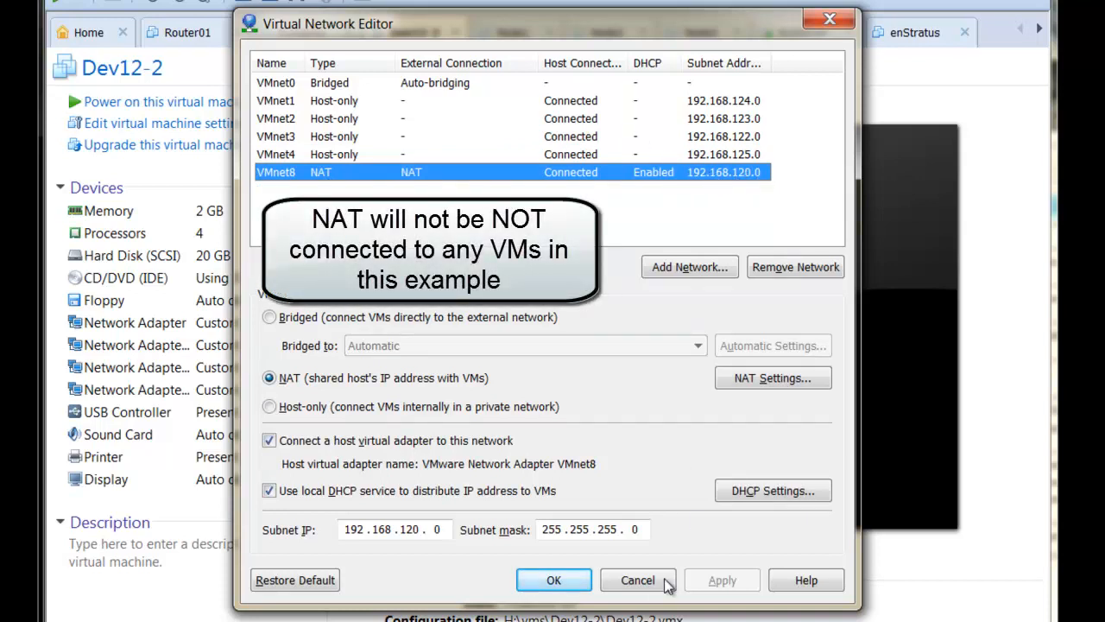
{"action": "left_click", "coordinate": [637, 580]}
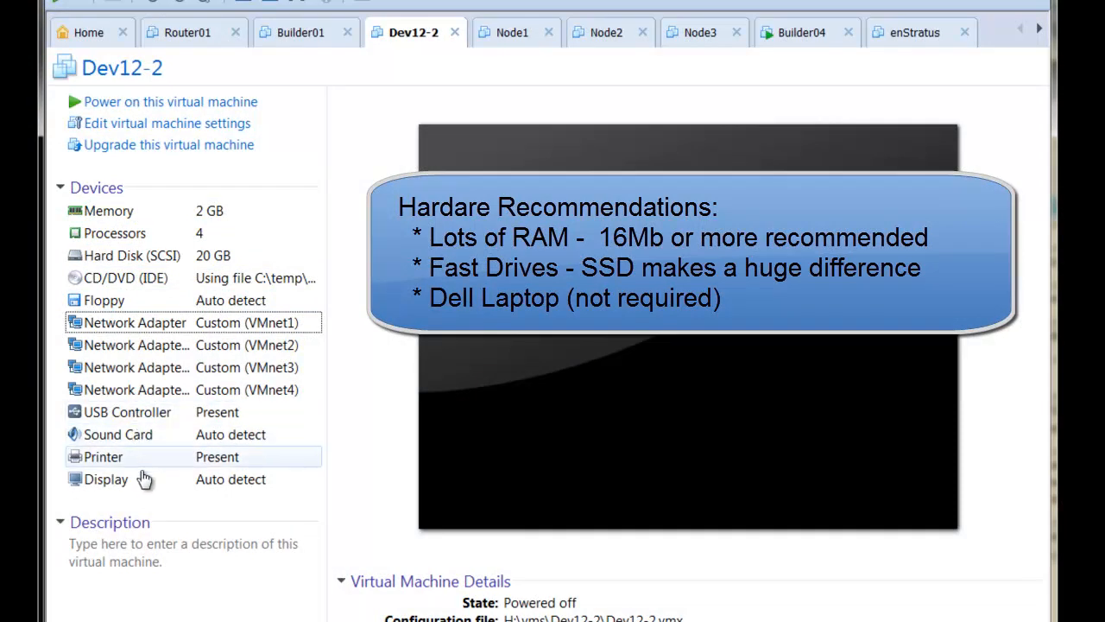
- Point Dev12-2's CD/DVD drive at crowbar-v1.2-openstack-1843-g5e271de-dev.iso and save the settings
{"action": "left_click", "coordinate": [184, 280]}
{"action": "double_click", "coordinate": [184, 280]}
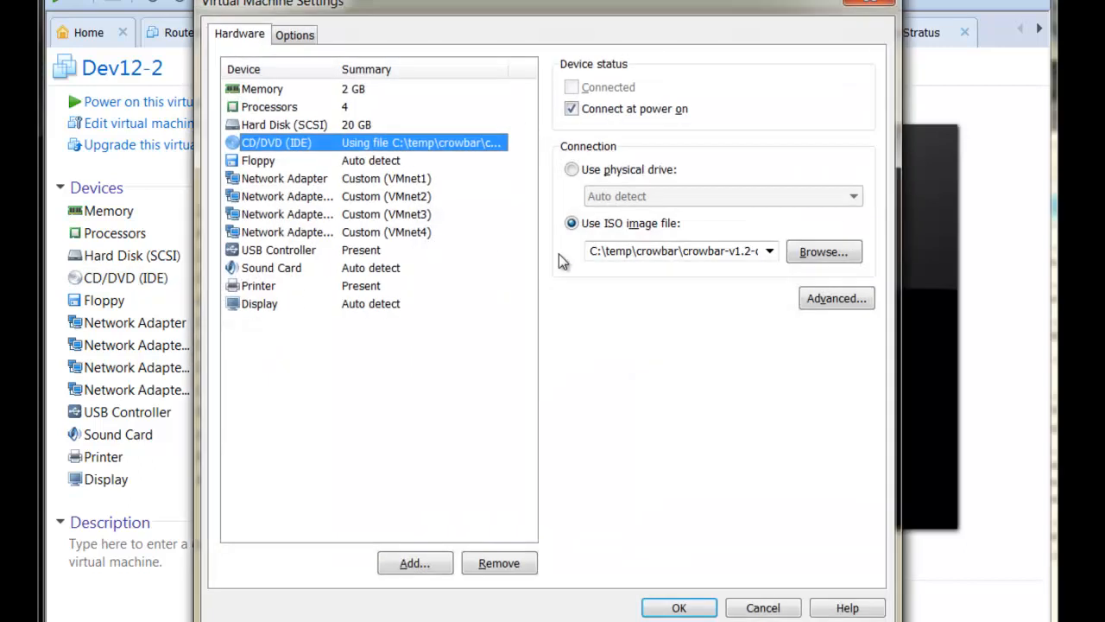
{"action": "left_click", "coordinate": [809, 252]}
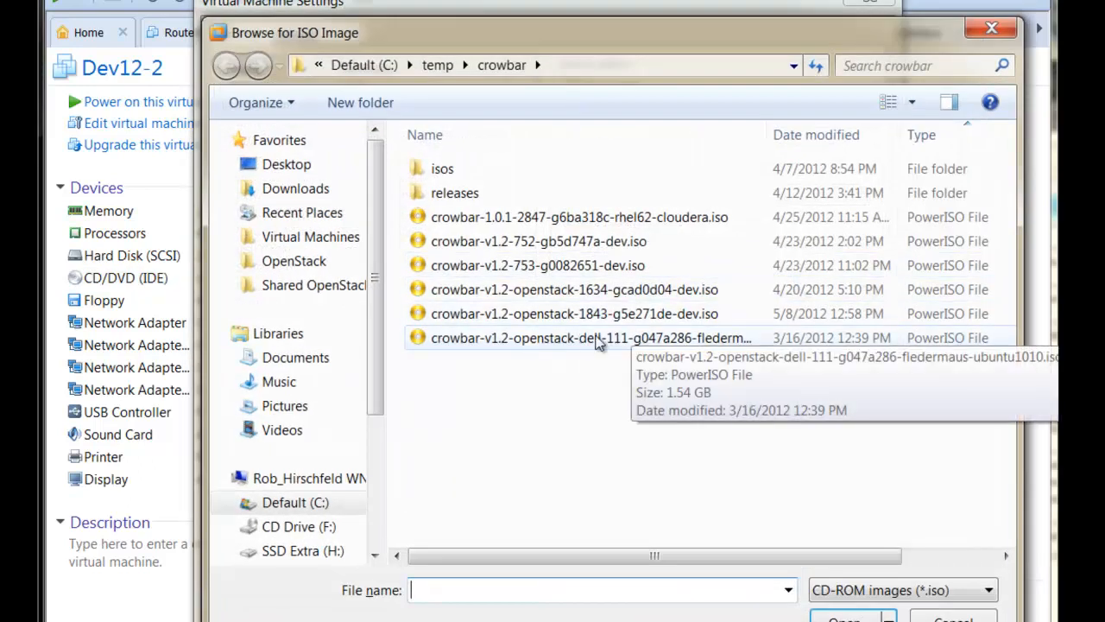
{"action": "left_click", "coordinate": [596, 321]}
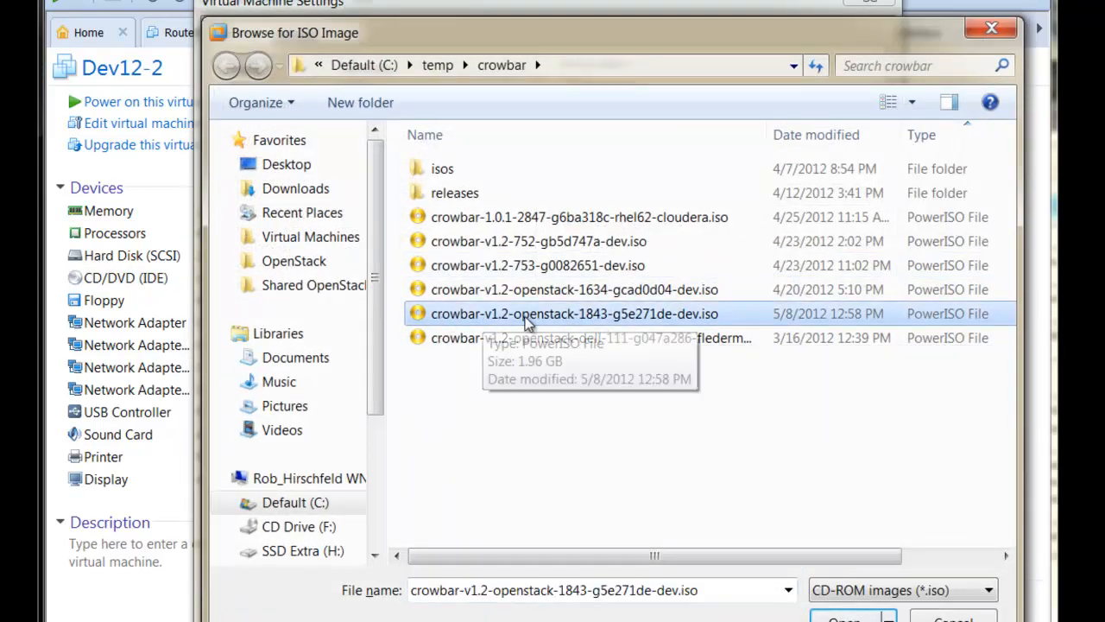
{"action": "double_click", "coordinate": [658, 313]}
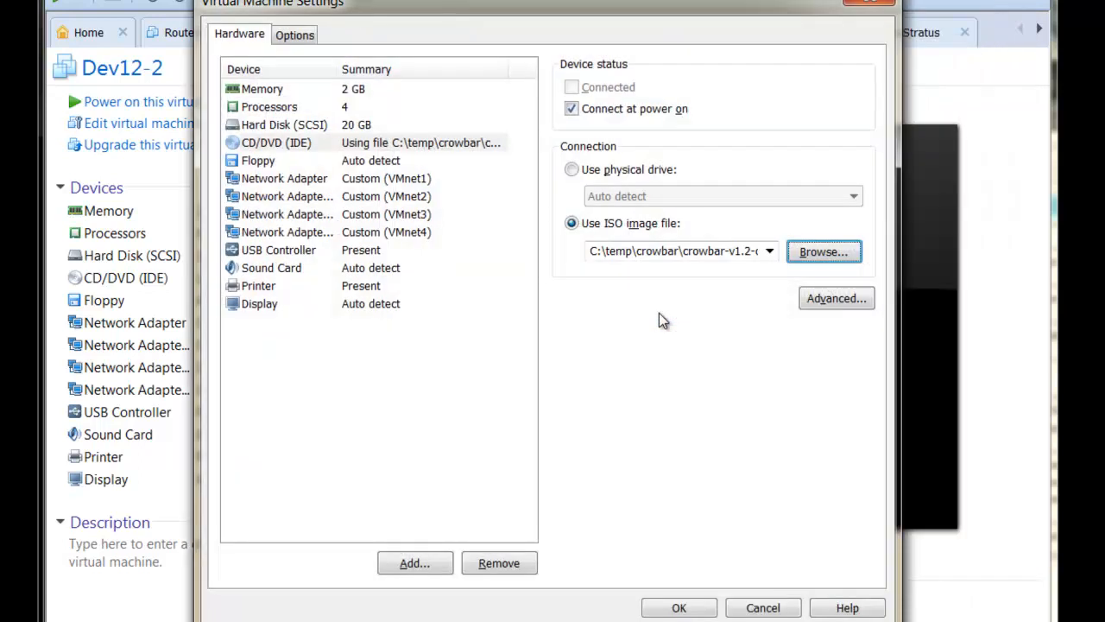
{"action": "left_click", "coordinate": [691, 609]}
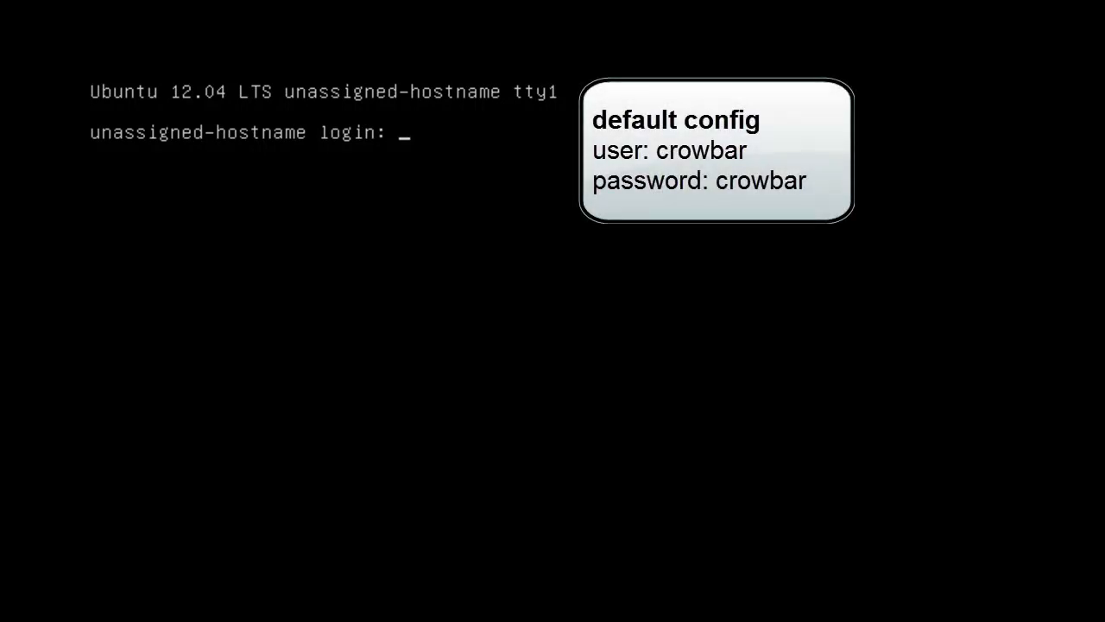
- Log into the Ubuntu console with the default user name and password
{"action": "type", "text": "crowbar"}
{"action": "key", "text": "Return"}
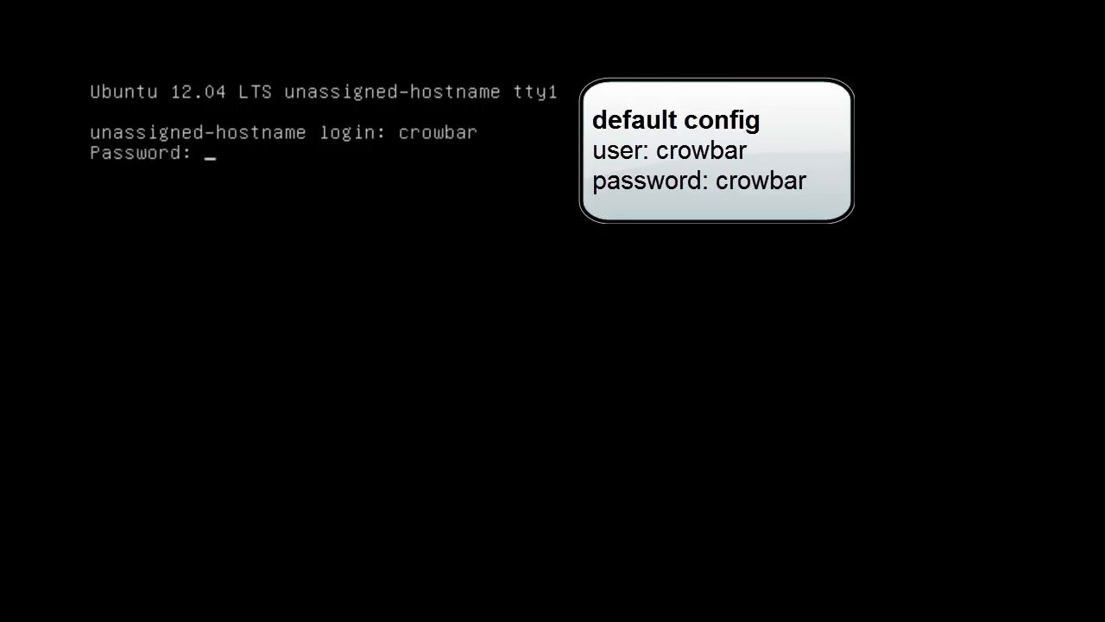
{"action": "type", "text": "crowbar"}
{"action": "key", "text": "Return"}
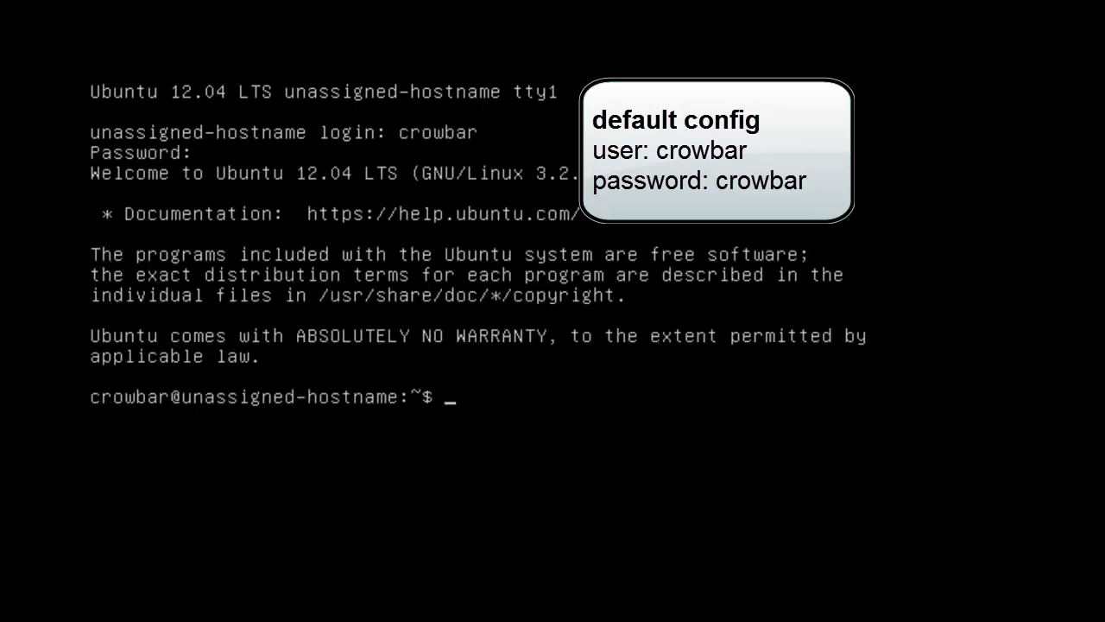
- Switch to a root shell with sudo -i, entering the password again
{"action": "type", "text": "sudo -OO"}
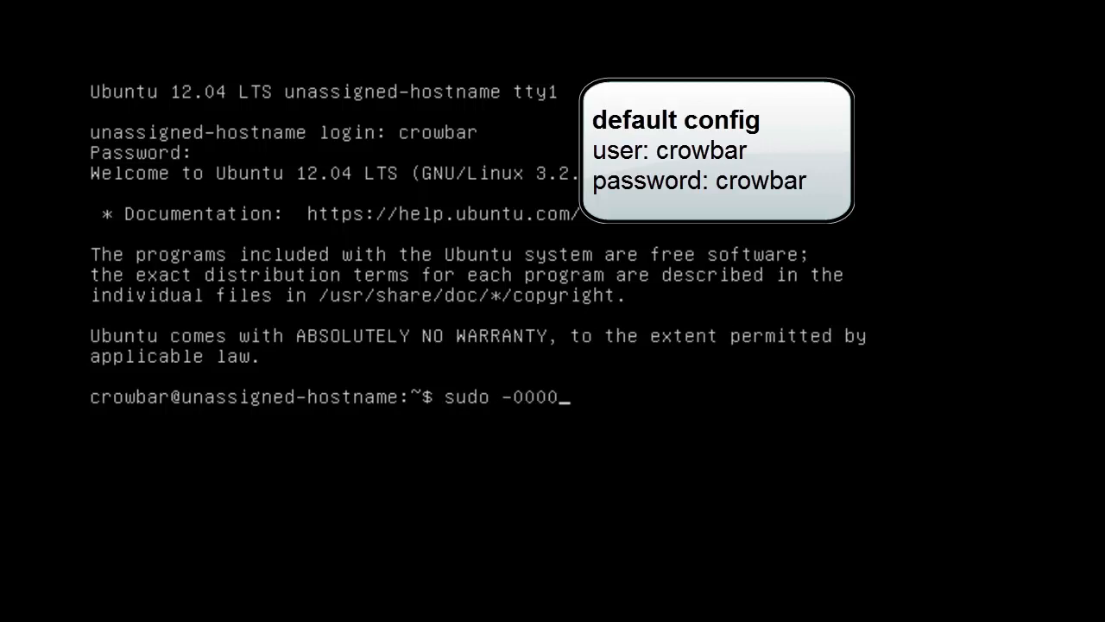
{"action": "key", "text": "BackSpace"}
{"action": "key", "text": "BackSpace"}
{"action": "type", "text": "i"}
{"action": "key", "text": "Return"}
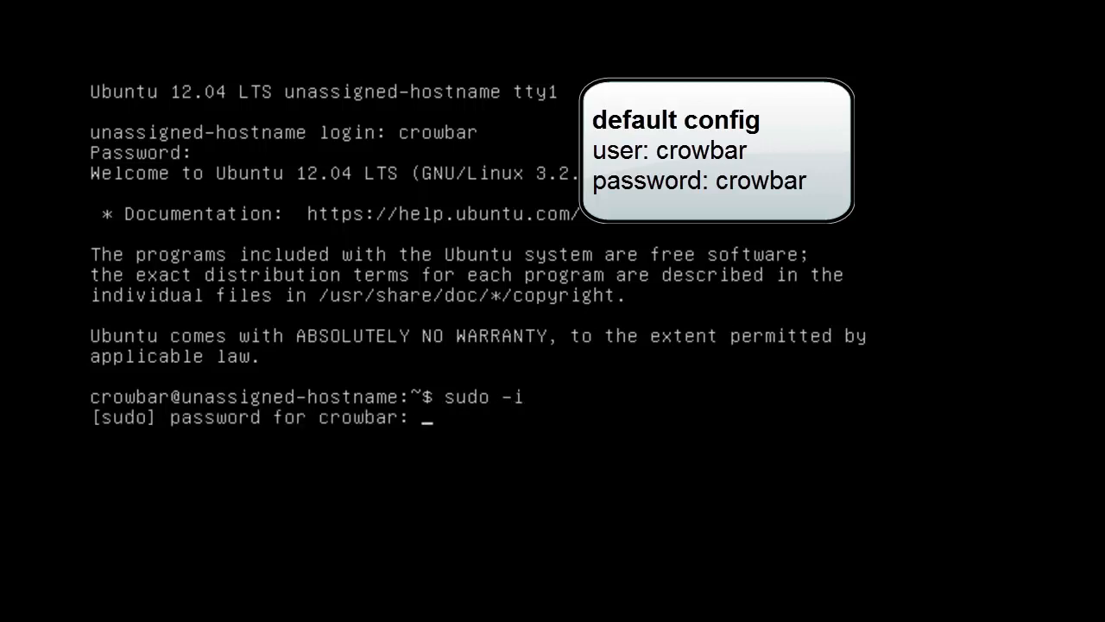
{"action": "key", "text": "Return"}
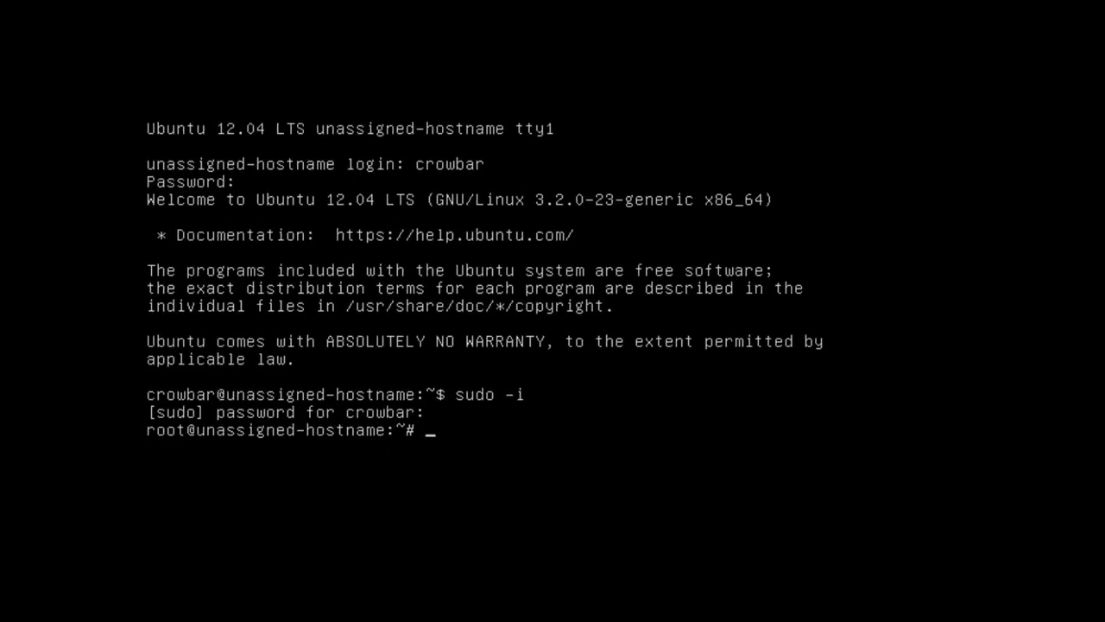
{"action": "key", "text": "Return"}
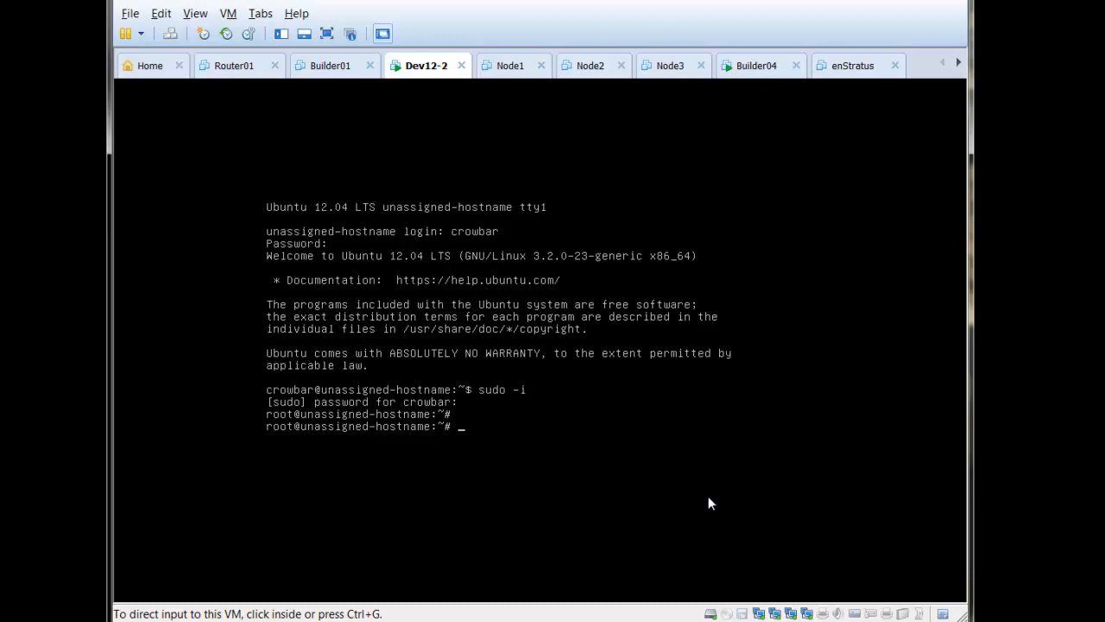
{"action": "double_click", "coordinate": [728, 615]}
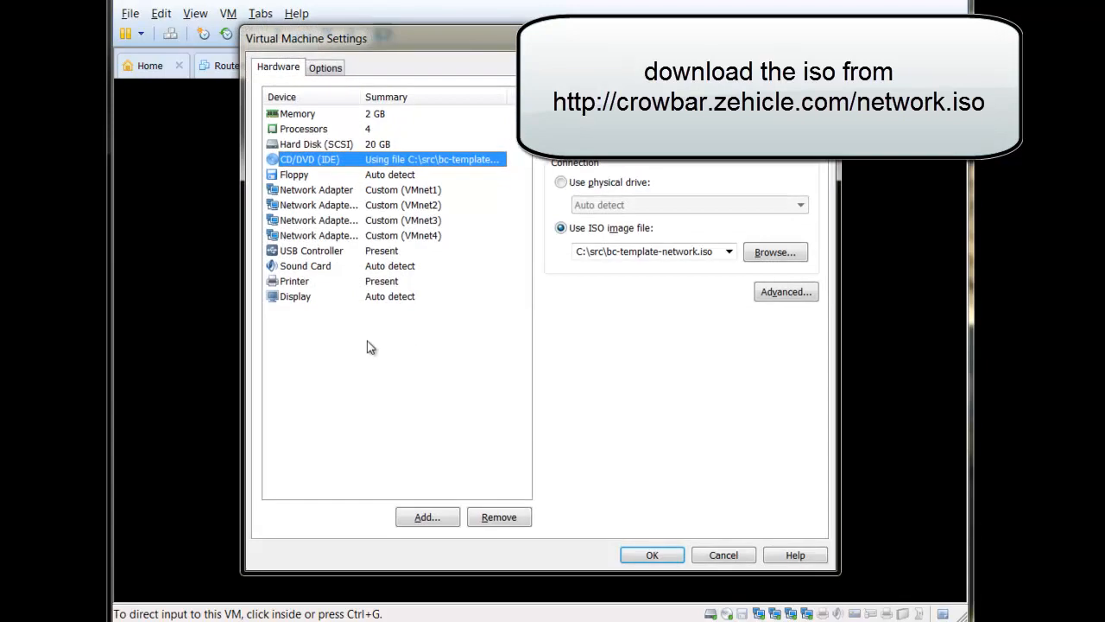
{"action": "left_click", "coordinate": [666, 252]}
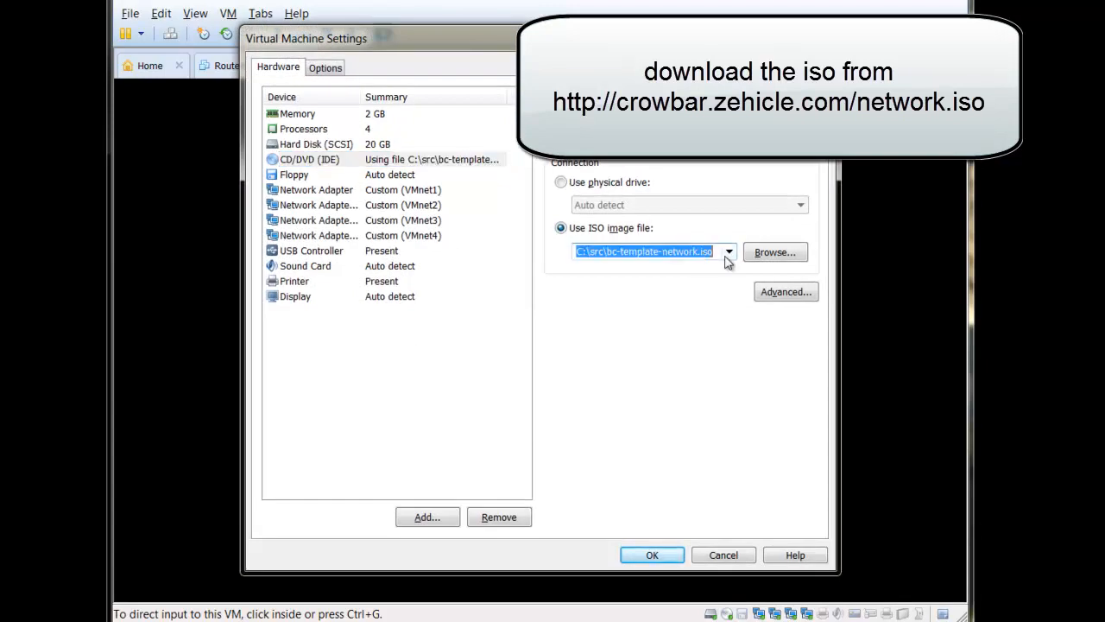
{"action": "left_click", "coordinate": [607, 252]}
{"action": "left_click_drag", "start_coordinate": [607, 252], "coordinate": [701, 253]}
{"action": "left_click", "coordinate": [719, 561]}
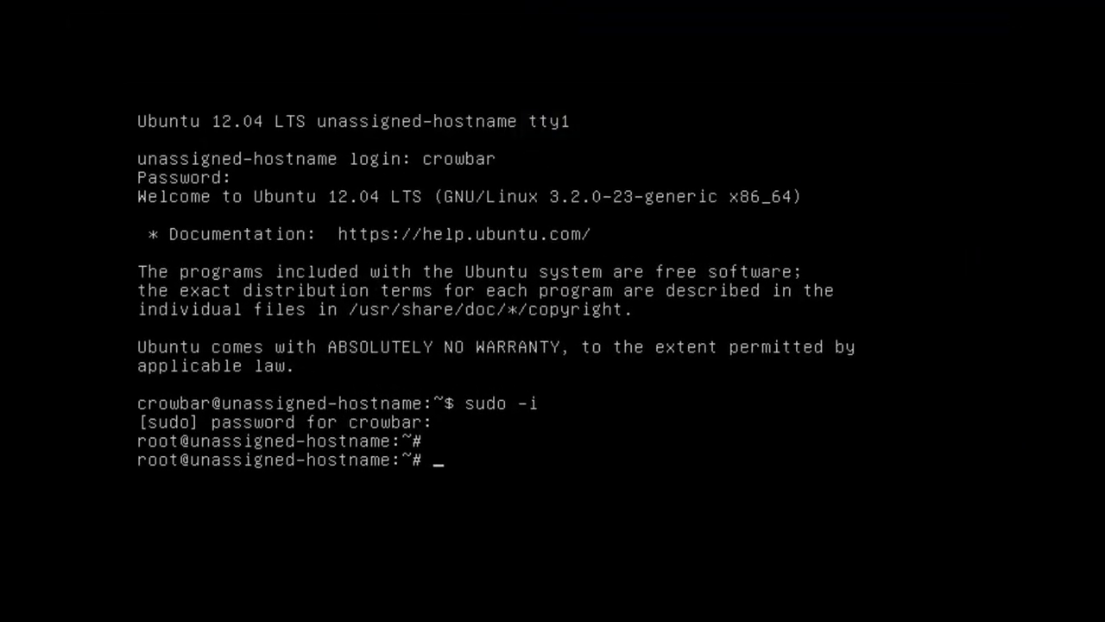
- Create /mnt/cdrom and mount /dev/cdrom there
{"action": "type", "text": "mkdir /"}
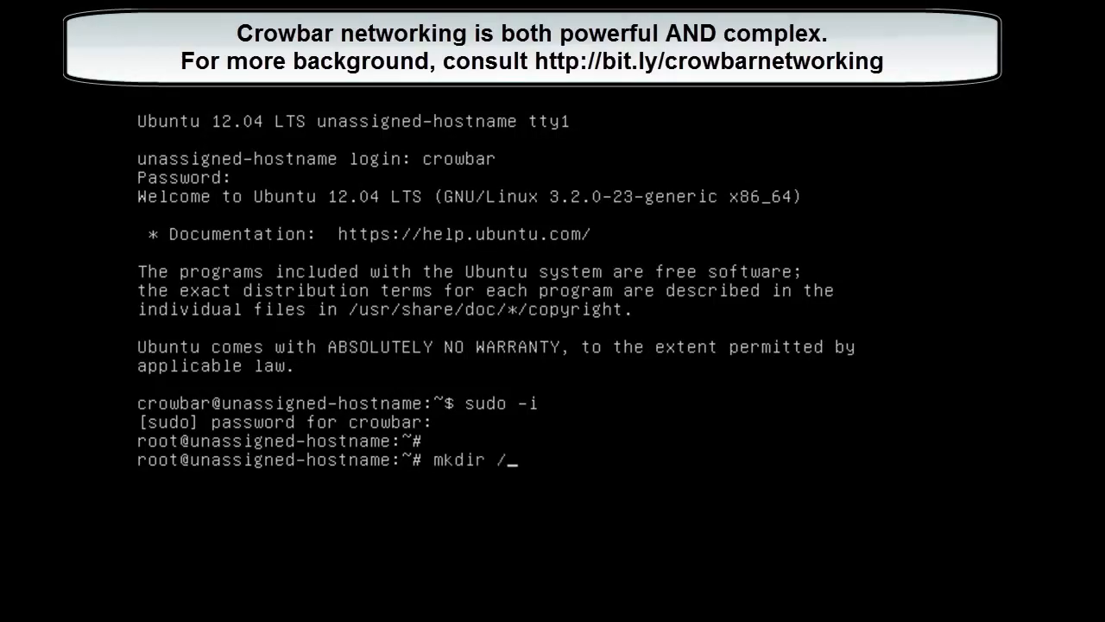
{"action": "type", "text": "mnt/cdrom"}
{"action": "key", "text": "Return"}
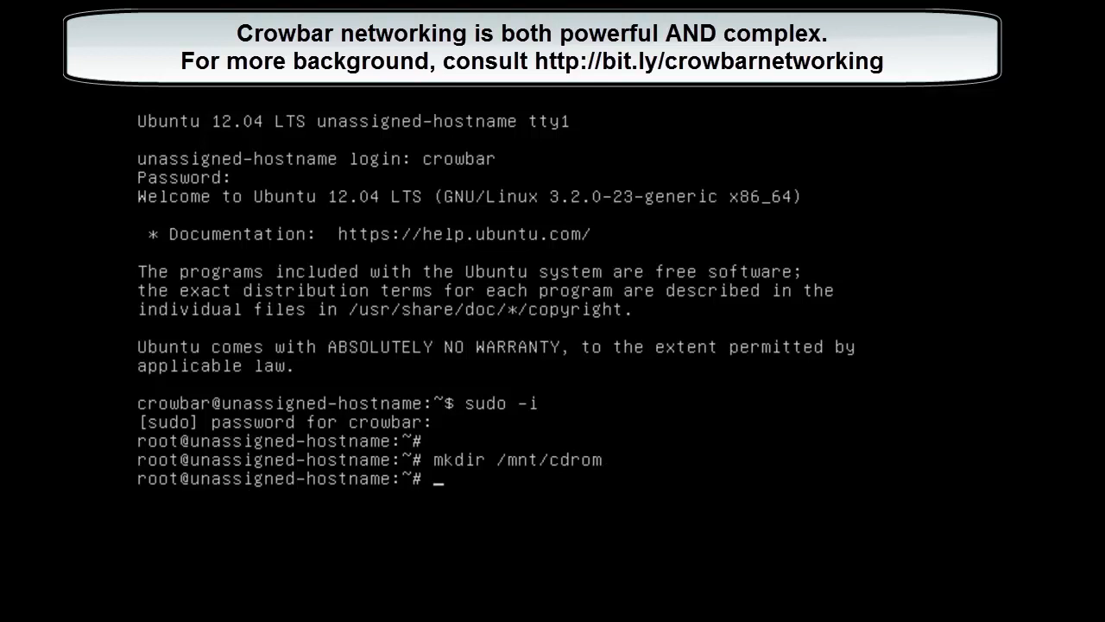
{"action": "type", "text": "mount /dev/cdrom /m"}
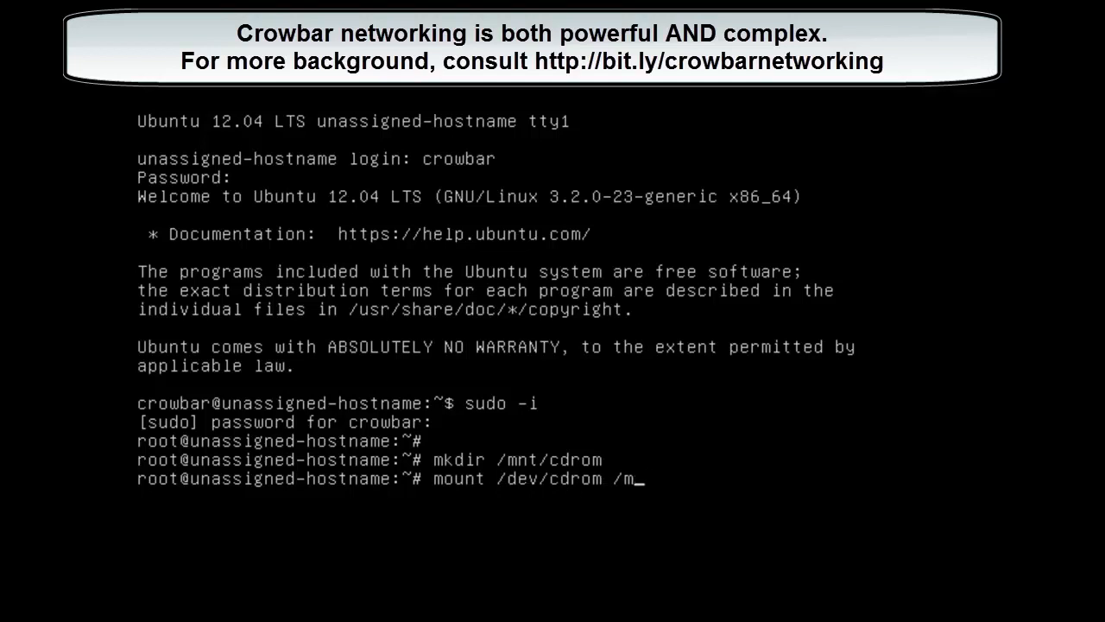
{"action": "type", "text": "nt/cdrom"}
{"action": "key", "text": "Return"}
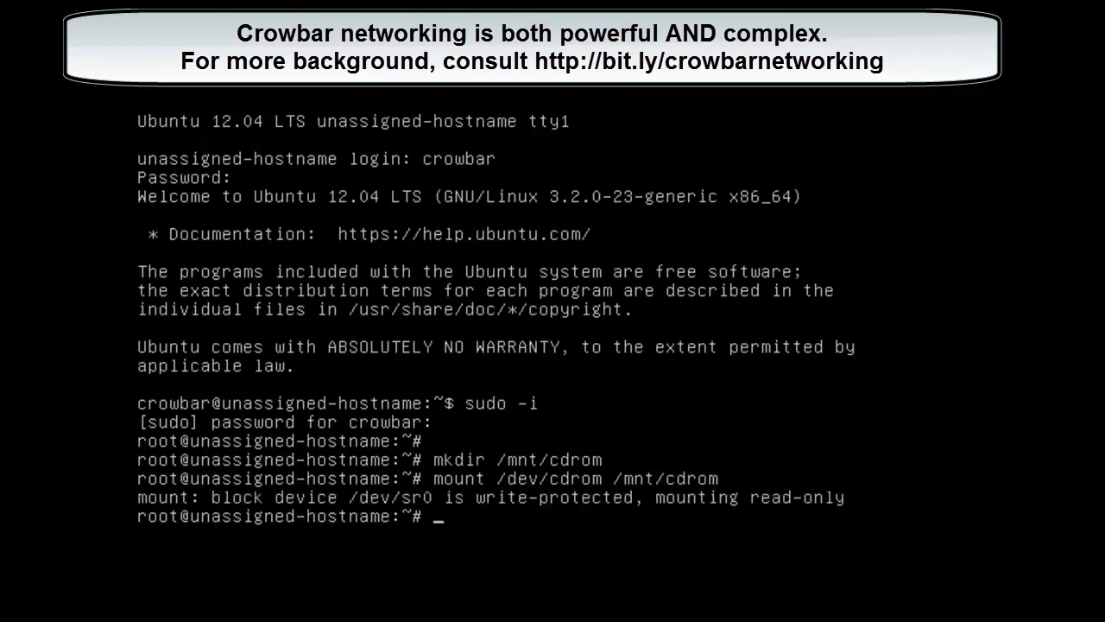
- Move into /opt/dell/barclamps/network/chef, listing the barclamps and chef folder contents
{"action": "type", "text": "cd /opt/dell/bar"}
{"action": "key", "text": "Tab"}
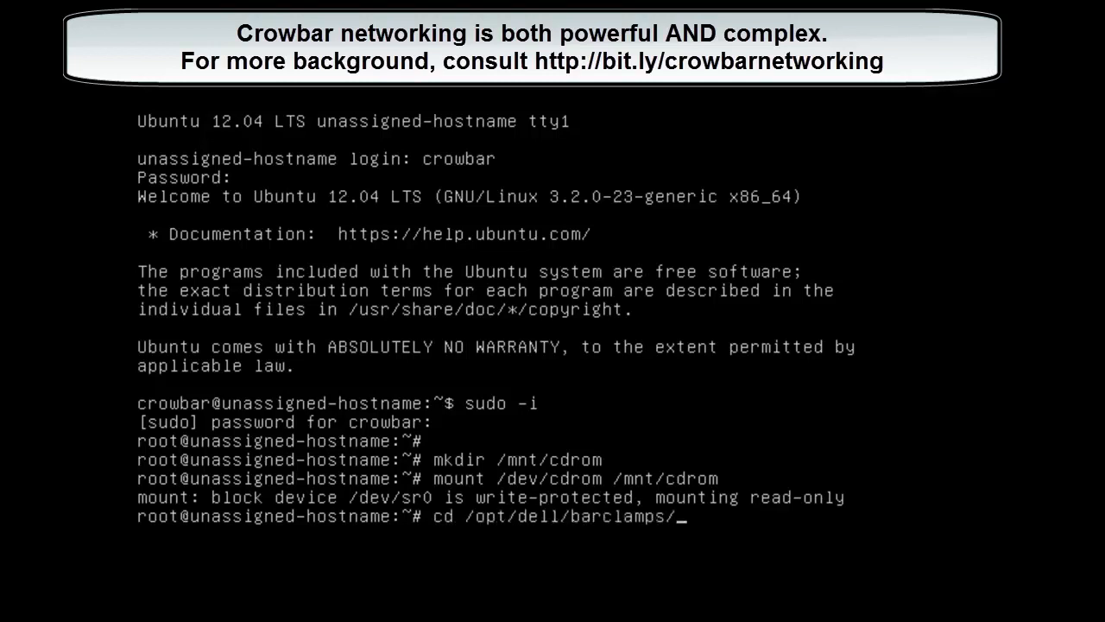
{"action": "key", "text": "Return"}
{"action": "type", "text": "ls"}
{"action": "key", "text": "Return"}
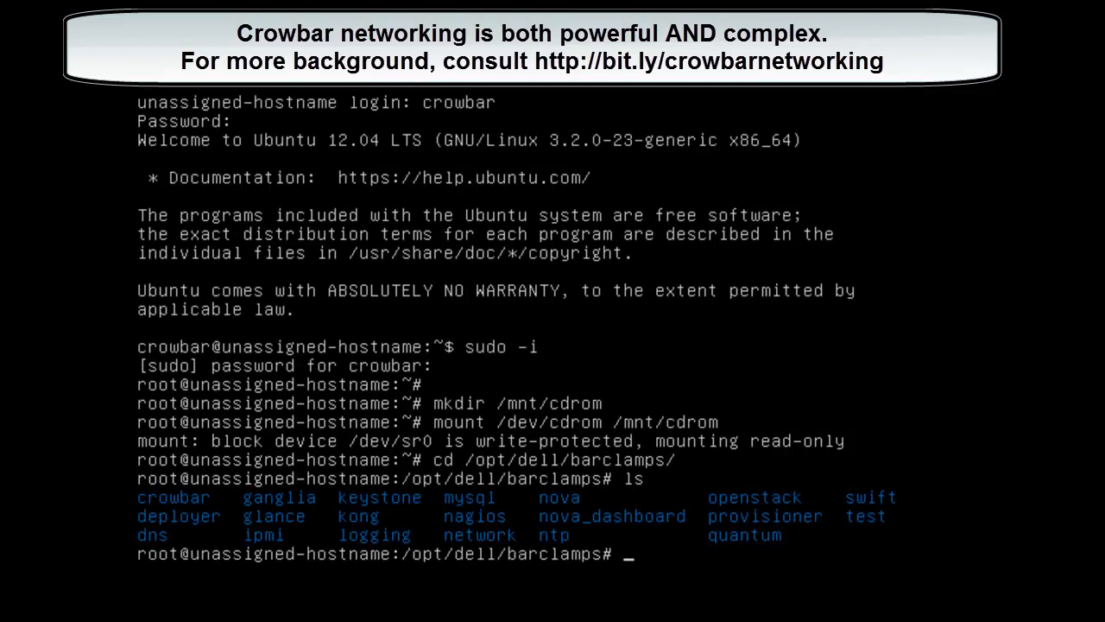
{"action": "type", "text": "cd net"}
{"action": "key", "text": "Tab"}
{"action": "type", "text": "ch"}
{"action": "key", "text": "Tab"}
{"action": "key", "text": "Return"}
{"action": "type", "text": "ls"}
{"action": "key", "text": "Return"}
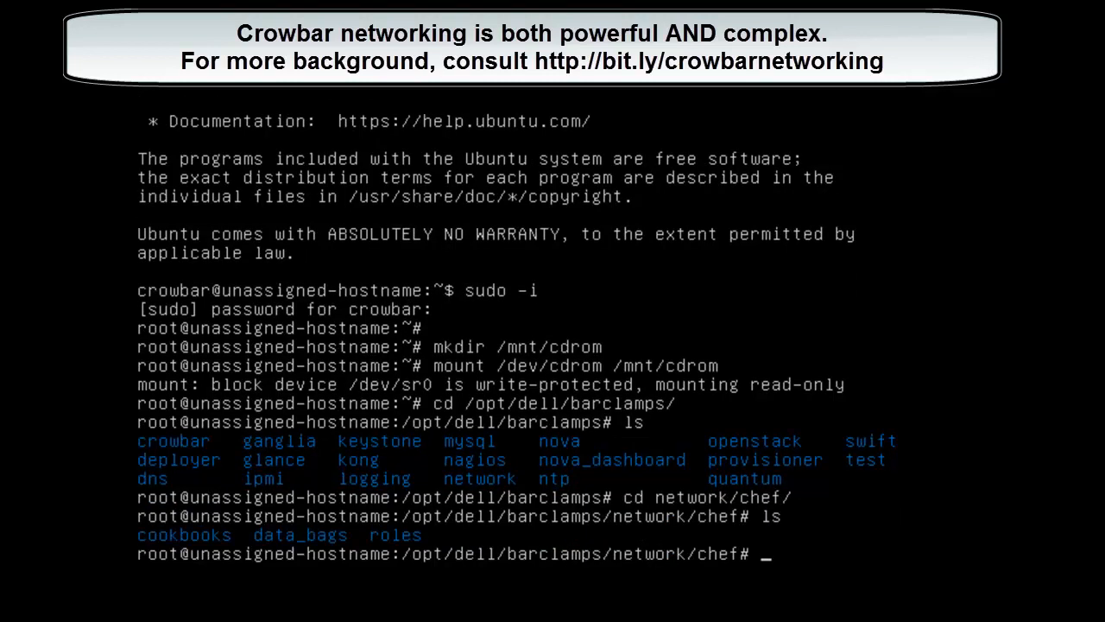
- Move into data_bags/crowbar and list the network template files
{"action": "type", "text": "cd "}
{"action": "type", "text": "d"}
{"action": "key", "text": "Tab"}
{"action": "type", "text": "c"}
{"action": "key", "text": "Tab"}
{"action": "key", "text": "Return"}
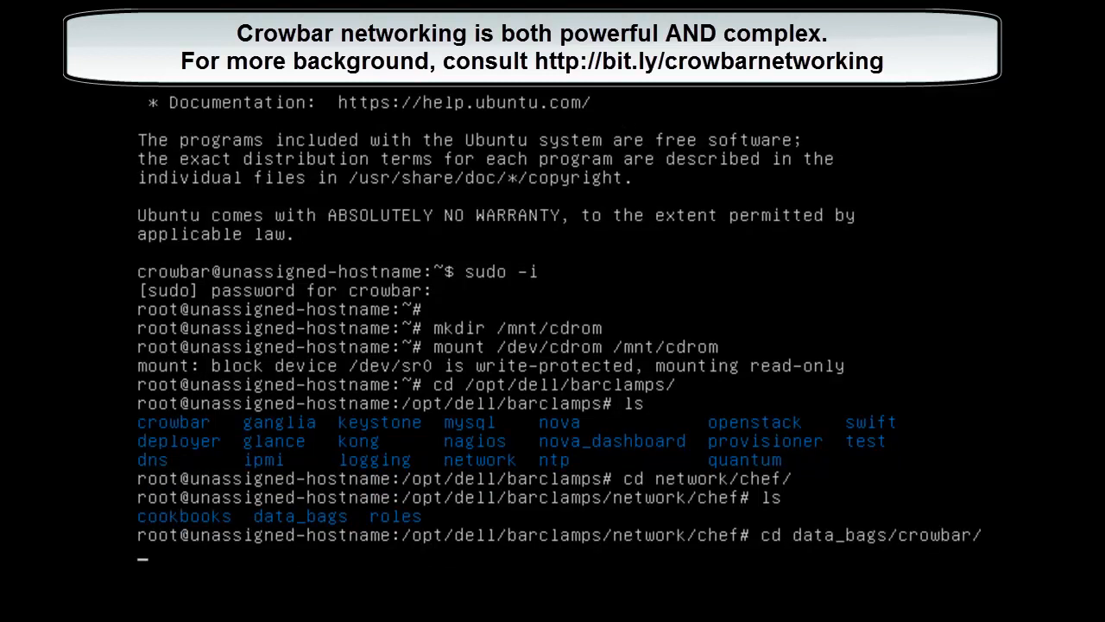
{"action": "type", "text": "ls"}
{"action": "key", "text": "Return"}
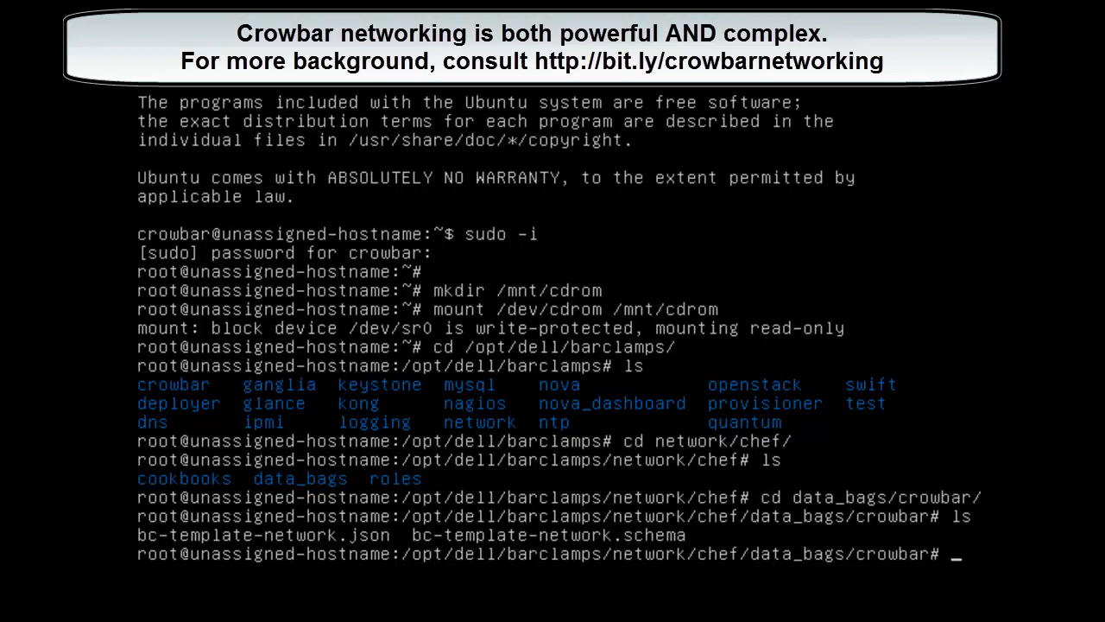
- Rename bc-template-network.json to bc-template-network.old and list the folder to confirm
{"action": "type", "text": "cp"}
{"action": "key", "text": "BackSpace"}
{"action": "key", "text": "BackSpace"}
{"action": "type", "text": "mc"}
{"action": "key", "text": "Return"}
{"action": "key", "text": "BackSpace"}
{"action": "type", "text": "v bc0"}
{"action": "key", "text": "BackSpace"}
{"action": "type", "text": "-template-network."}
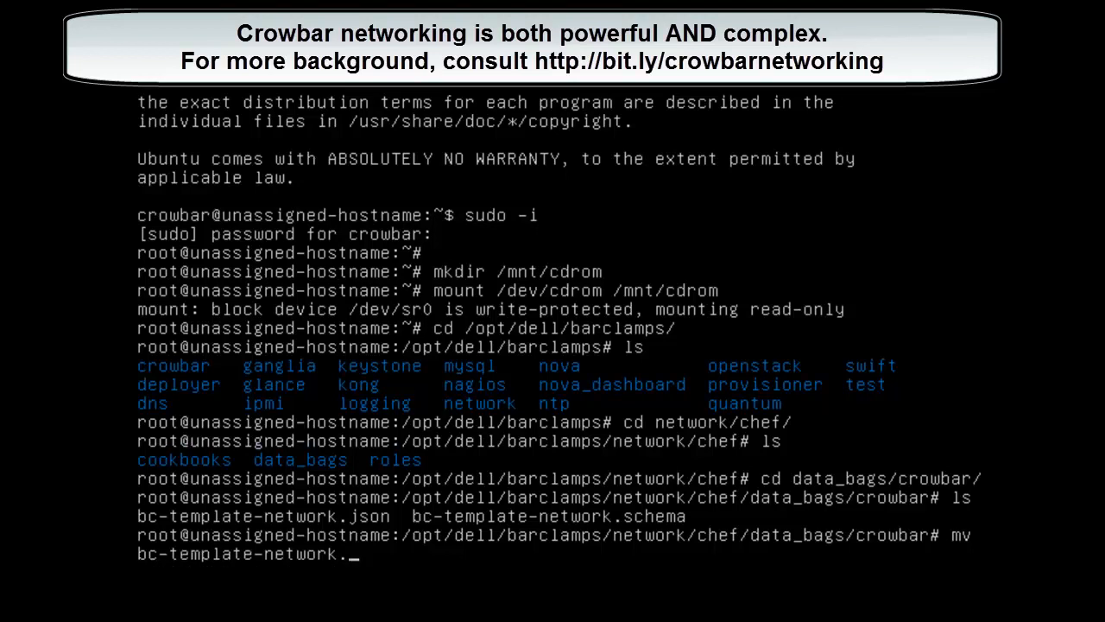
{"action": "type", "text": "old"}
{"action": "key", "text": "Return"}
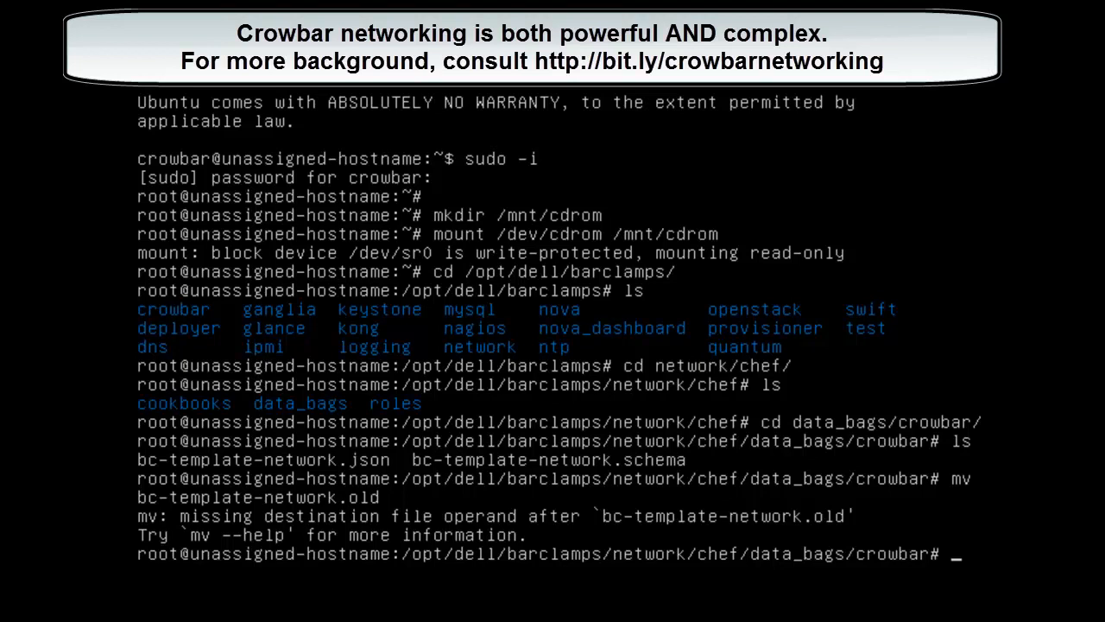
{"action": "key", "text": "Up"}
{"action": "type", "text": ","}
{"action": "key", "text": "BackSpace"}
{"action": "type", "text": "^?"}
{"action": "key", "text": "BackSpace"}
{"action": "key", "text": "BackSpace"}
{"action": "key", "text": "BackSpace"}
{"action": "key", "text": "BackSpace"}
{"action": "key", "text": "BackSpace"}
{"action": "key", "text": "BackSpace"}
{"action": "type", "text": "j"}
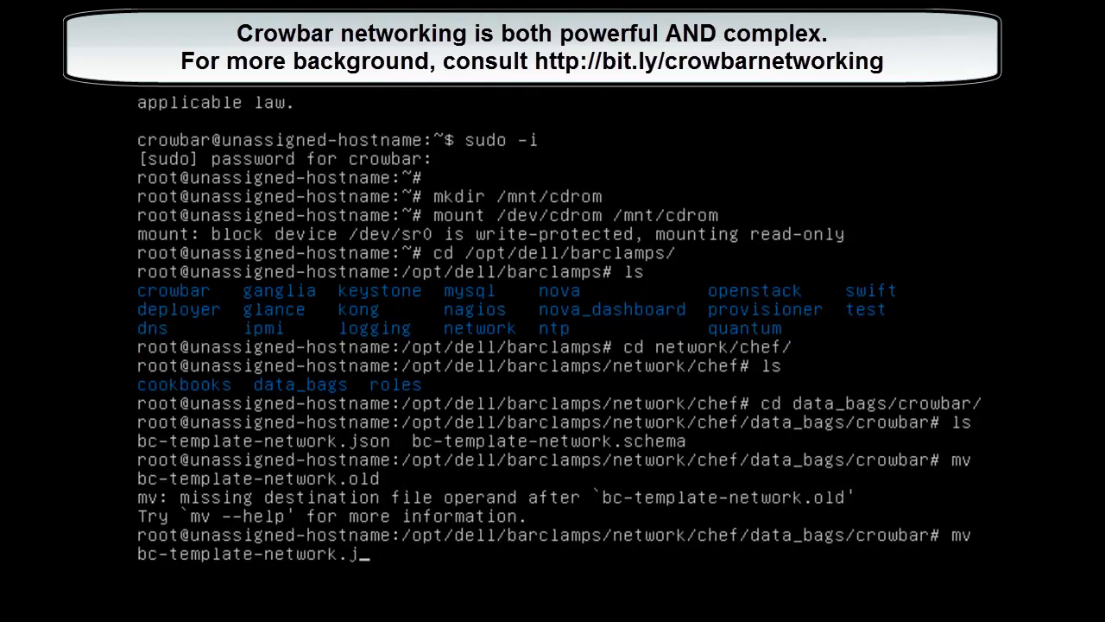
{"action": "type", "text": "son bc"}
{"action": "key", "text": "Tab"}
{"action": "type", "text": "old"}
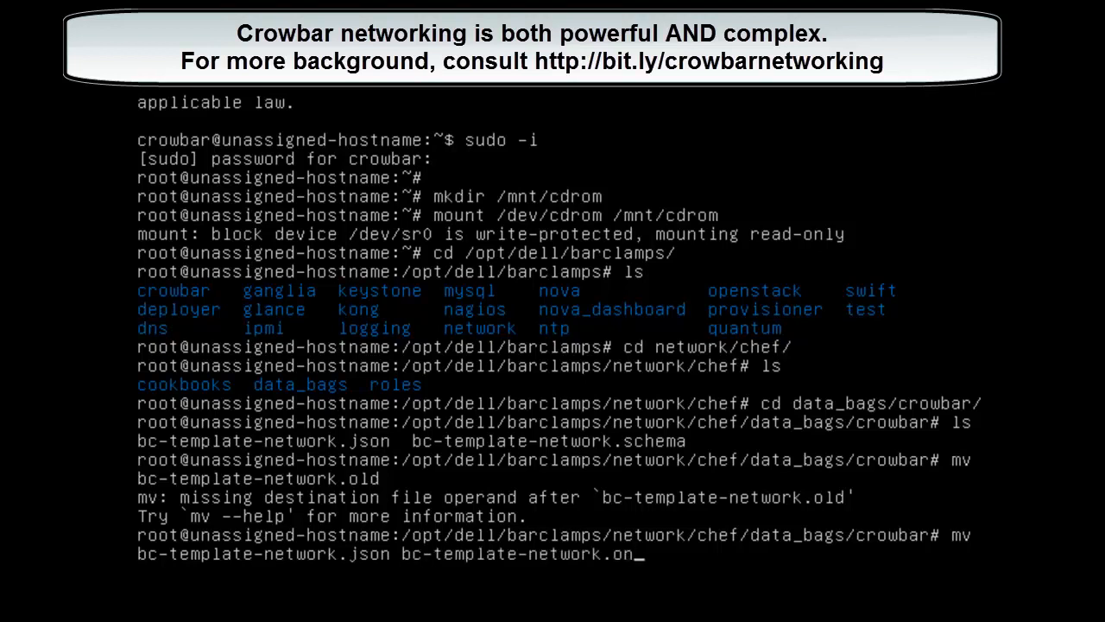
{"action": "key", "text": "Return"}
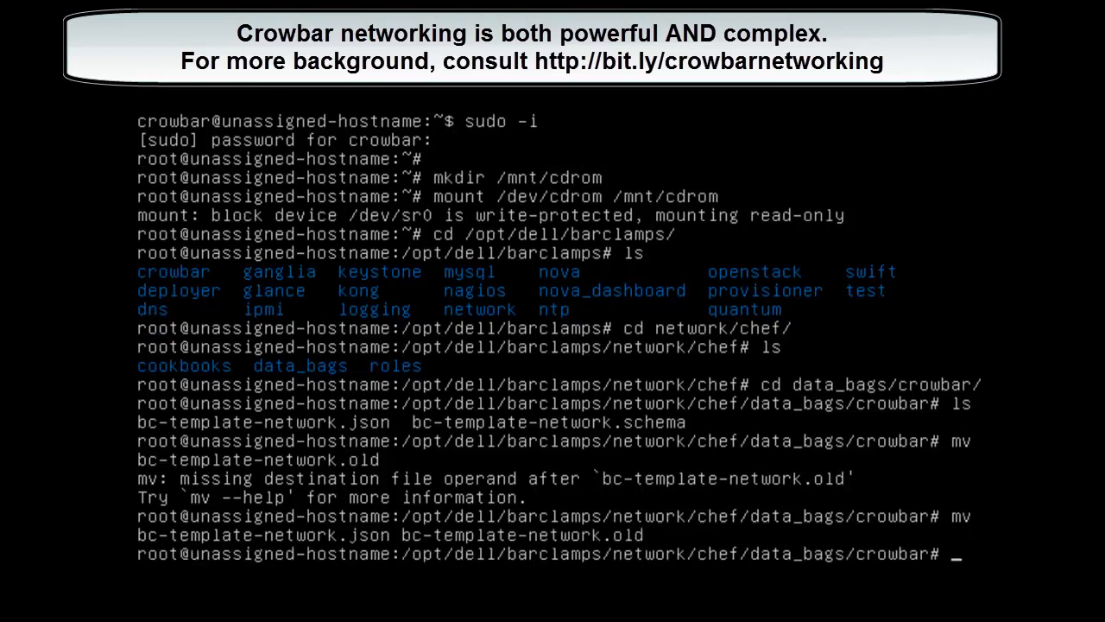
{"action": "type", "text": "ls"}
{"action": "key", "text": "Return"}
- Copy bc-template-network.json from /mnt/cdrom into the current folder
{"action": "type", "text": "cp /mnt/c"}
{"action": "key", "text": "Tab"}
{"action": "type", "text": "bc"}
{"action": "key", "text": "Tab"}
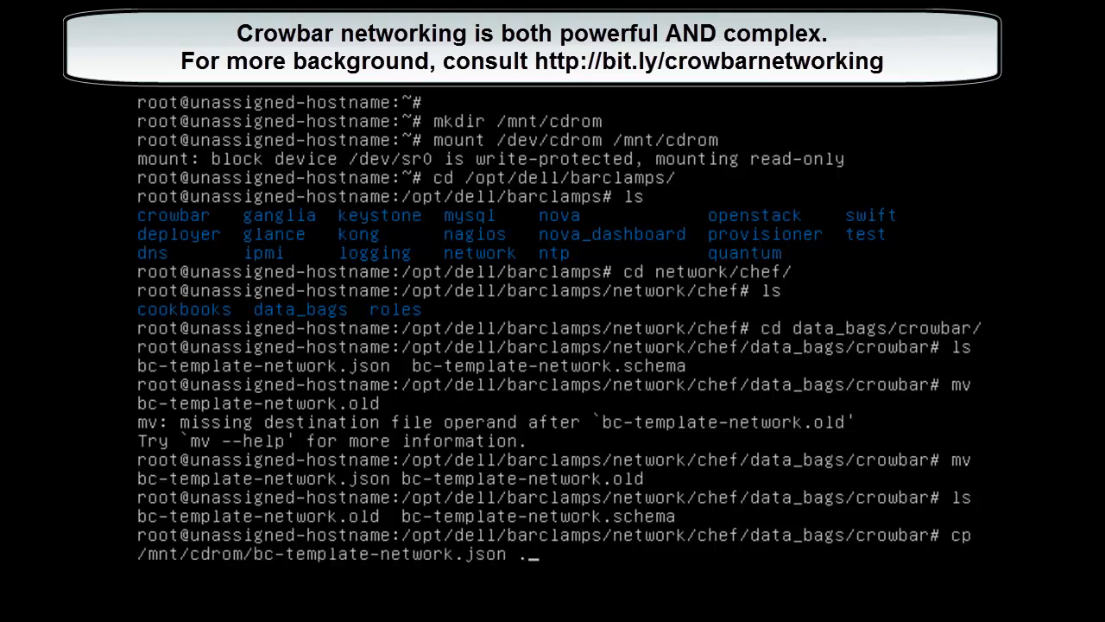
{"action": "type", "text": "."}
{"action": "key", "text": "Return"}
- Open the copied bc-template-network.json in vi
{"action": "type", "text": "vi "}
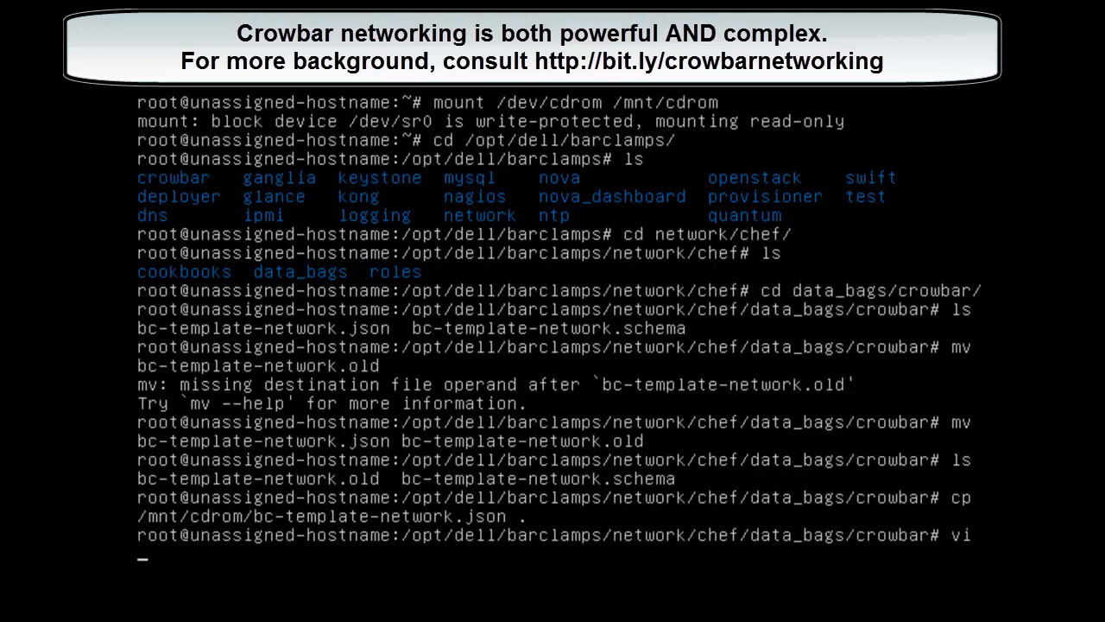
{"action": "type", "text": "bc"}
{"action": "key", "text": "Tab"}
{"action": "type", "text": "json"}
{"action": "key", "text": "Return"}
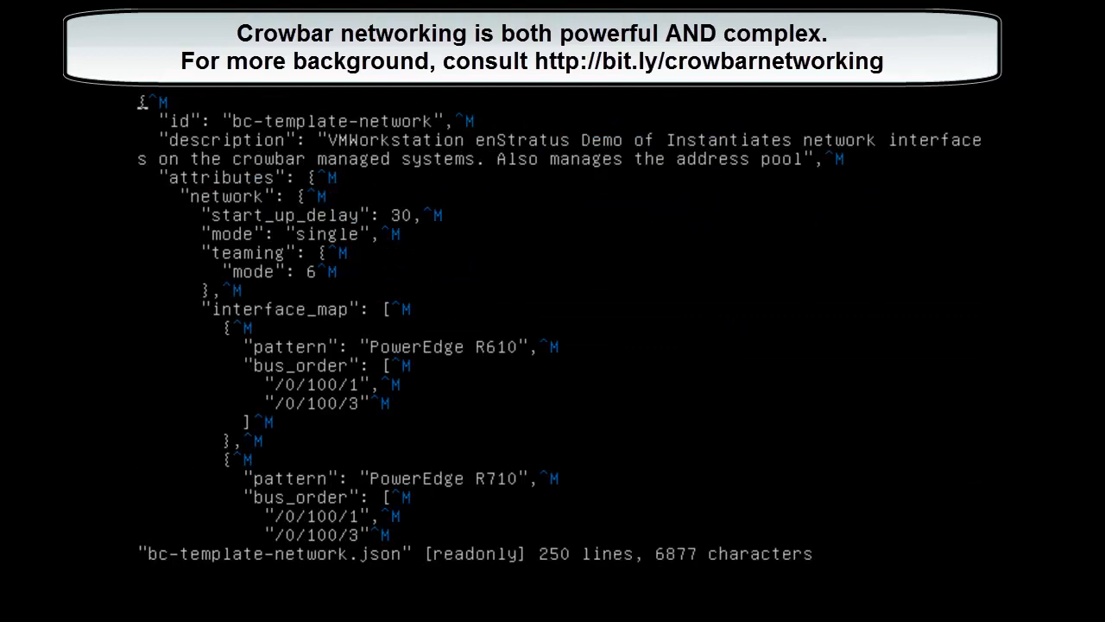
{"action": "key", "text": "j"}
{"action": "key", "text": "j"}
{"action": "key", "text": "k"}
{"action": "key", "text": "k"}
{"action": "key", "text": "j"}
{"action": "key", "text": "j"}
{"action": "key", "text": "j"}
{"action": "key", "text": "k"}
{"action": "key", "text": "k"}
{"action": "key", "text": "j"}
{"action": "key", "text": "j"}
{"action": "key", "text": "j"}
{"action": "key", "text": "j"}
{"action": "key", "text": "j"}
{"action": "key", "text": "j"}
{"action": "key", "text": "k"}
{"action": "key", "text": "k"}
{"action": "key", "text": "k"}
{"action": "key", "text": "k"}
{"action": "key", "text": "k"}
{"action": "key", "text": "k"}
{"action": "key", "text": "k"}
{"action": "key", "text": "k"}
{"action": "key", "text": "j"}
{"action": "key", "text": "j"}
{"action": "key", "text": "j"}
{"action": "key", "text": "j"}
{"action": "key", "text": "j"}
{"action": "key", "text": "j"}
{"action": "key", "text": "j"}
{"action": "key", "text": "k"}
{"action": "key", "text": "k"}
{"action": "key", "text": "j"}
{"action": "key", "text": "j"}
{"action": "key", "text": "j"}
{"action": "key", "text": "k"}
{"action": "key", "text": "k"}
{"action": "key", "text": "k"}
{"action": "key", "text": "j"}
{"action": "key", "text": "j"}
{"action": "key", "text": "j"}
{"action": "key", "text": "j"}
{"action": "key", "text": "j"}
{"action": "key", "text": "j"}
{"action": "key", "text": "j"}
{"action": "key", "text": "j"}
{"action": "key", "text": "j"}
{"action": "key", "text": "j"}
{"action": "key", "text": "j"}
{"action": "key", "text": "j"}
{"action": "key", "text": "j"}
{"action": "key", "text": "j"}
{"action": "key", "text": "j"}
{"action": "key", "text": "j"}
{"action": "key", "text": "j"}
{"action": "key", "text": "j"}
{"action": "key", "text": "j"}
{"action": "key", "text": "j"}
{"action": "key", "text": "j"}
{"action": "key", "text": "j"}
{"action": "key", "text": "j"}
{"action": "key", "text": "j"}
{"action": "key", "text": "j"}
{"action": "key", "text": "j"}
{"action": "key", "text": "j"}
{"action": "key", "text": "j"}
{"action": "key", "text": "j"}
{"action": "key", "text": "j"}
{"action": "key", "text": "j"}
{"action": "key", "text": "j"}
{"action": "key", "text": "j"}
{"action": "key", "text": "j"}
{"action": "key", "text": "j"}
{"action": "key", "text": "j"}
{"action": "key", "text": "j"}
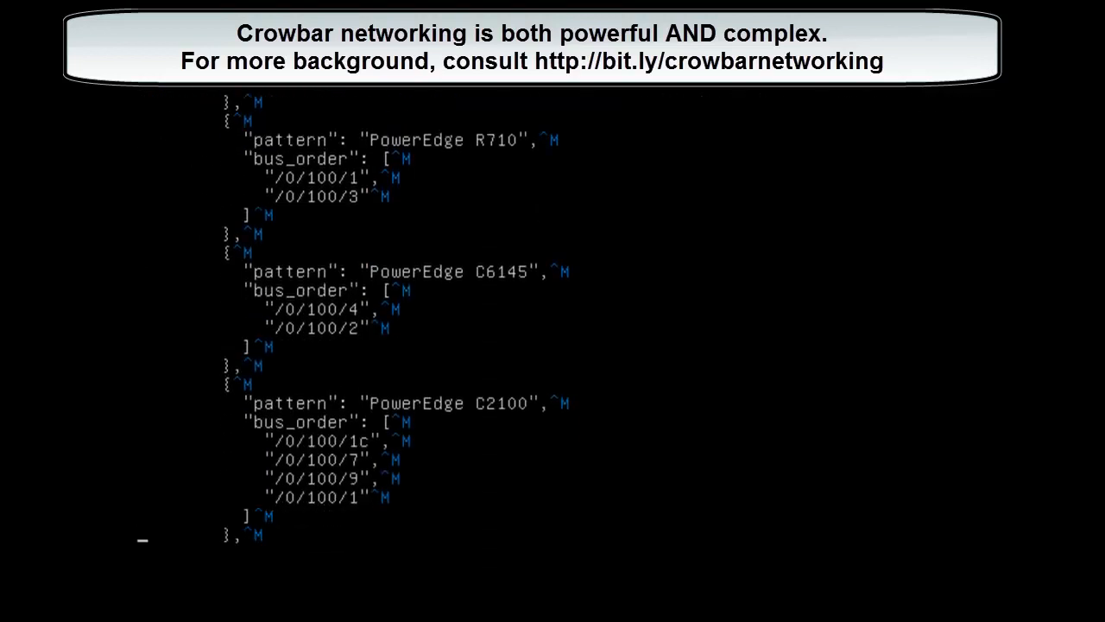
{"action": "key", "text": "j"}
{"action": "key", "text": "j"}
{"action": "key", "text": "j"}
{"action": "key", "text": "j"}
{"action": "key", "text": "j"}
{"action": "key", "text": "j"}
{"action": "key", "text": "j"}
{"action": "key", "text": "j"}
{"action": "key", "text": "j"}
{"action": "key", "text": "j"}
{"action": "key", "text": "j"}
{"action": "key", "text": "j"}
{"action": "key", "text": "j"}
{"action": "key", "text": "j"}
{"action": "key", "text": "j"}
{"action": "key", "text": "j"}
{"action": "key", "text": "j"}
{"action": "key", "text": "j"}
{"action": "key", "text": "j"}
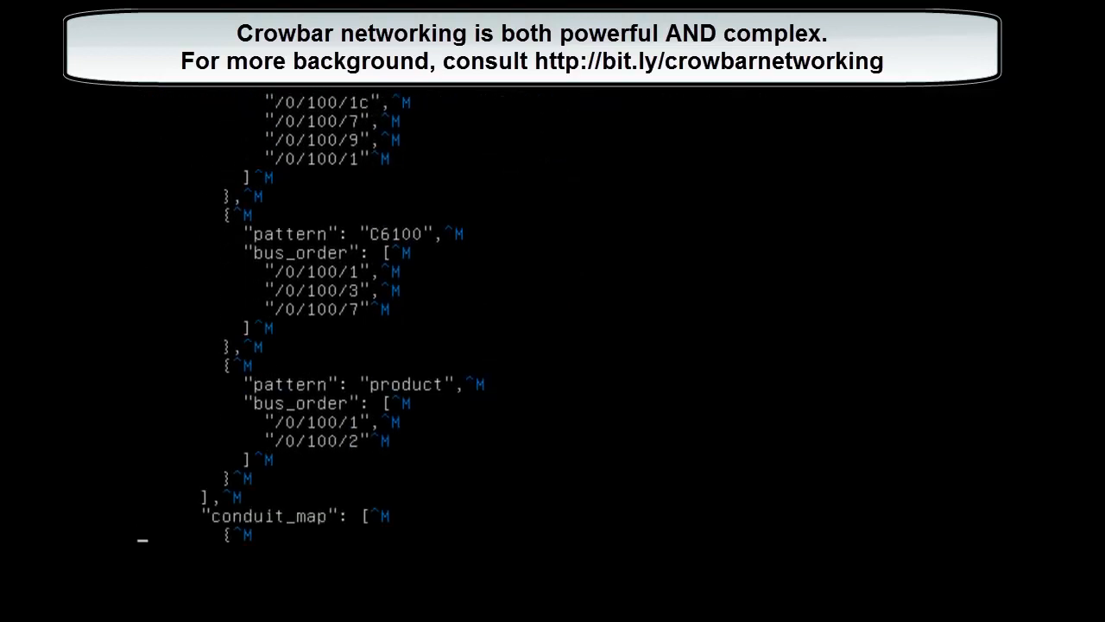
{"action": "key", "text": "j"}
{"action": "key", "text": "j"}
{"action": "key", "text": "j"}
{"action": "key", "text": "j"}
{"action": "key", "text": "j"}
{"action": "key", "text": "j"}
{"action": "key", "text": "j"}
{"action": "key", "text": "j"}
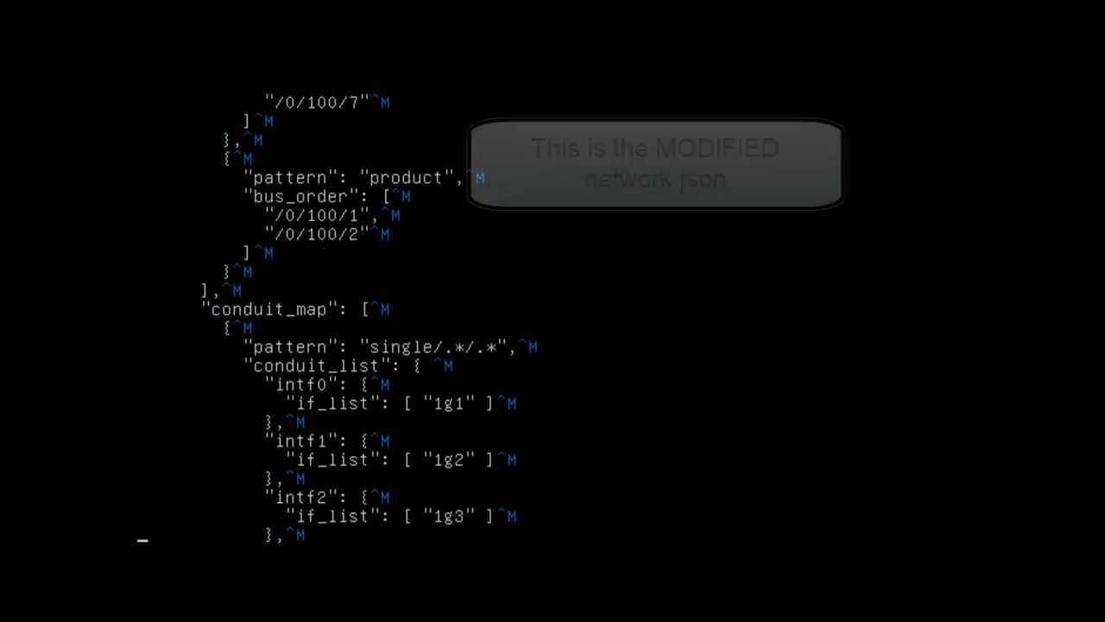
{"action": "key", "text": "k"}
{"action": "key", "text": "k"}
{"action": "key", "text": "k"}
{"action": "key", "text": "k"}
{"action": "key", "text": "k"}
{"action": "key", "text": "k"}
{"action": "key", "text": "k"}
{"action": "key", "text": "k"}
{"action": "key", "text": "k"}
{"action": "key", "text": "k"}
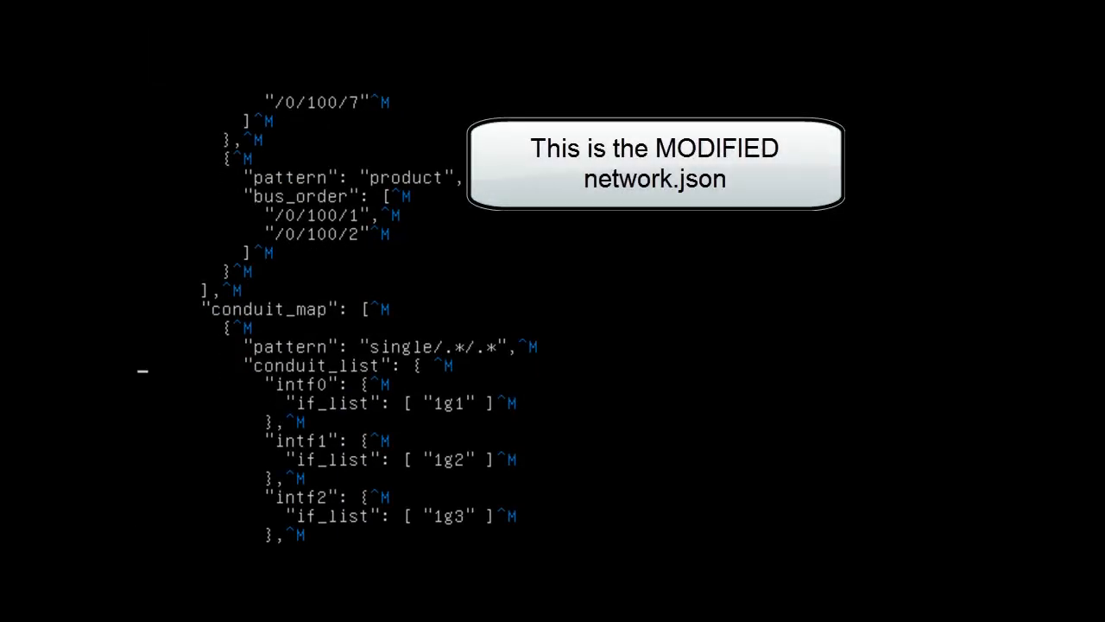
{"action": "key", "text": "j"}
{"action": "key", "text": "j"}
{"action": "key", "text": "k"}
{"action": "key", "text": "k"}
{"action": "key", "text": "k"}
{"action": "key", "text": "j"}
{"action": "key", "text": "j"}
{"action": "key", "text": "j"}
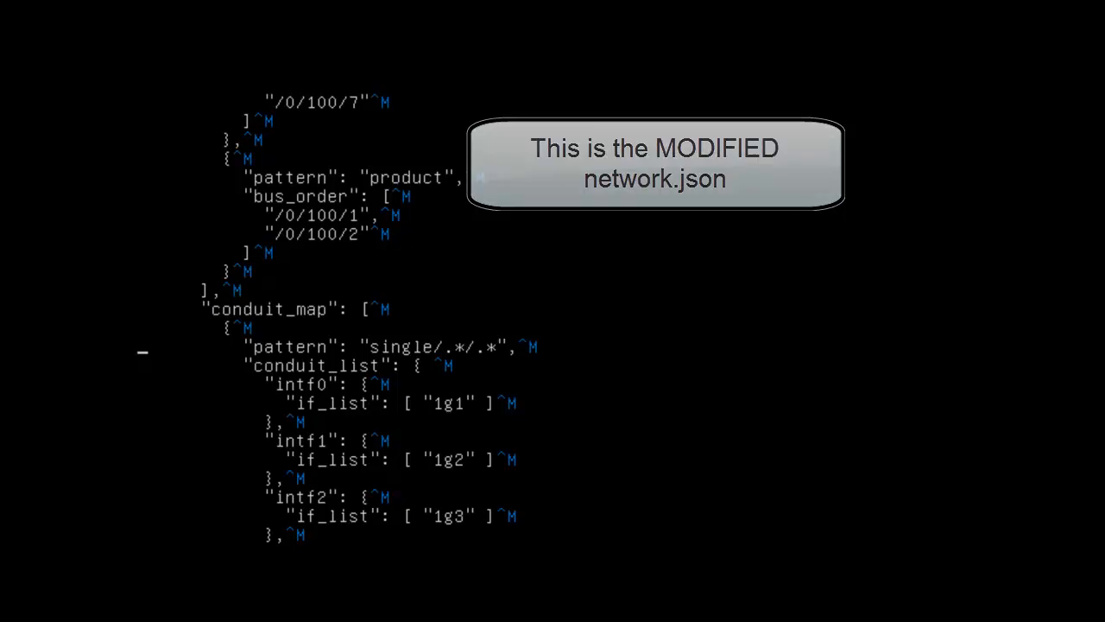
{"action": "key", "text": "j"}
{"action": "key", "text": "j"}
{"action": "key", "text": "k"}
{"action": "key", "text": "k"}
{"action": "key", "text": "k"}
{"action": "key", "text": "k"}
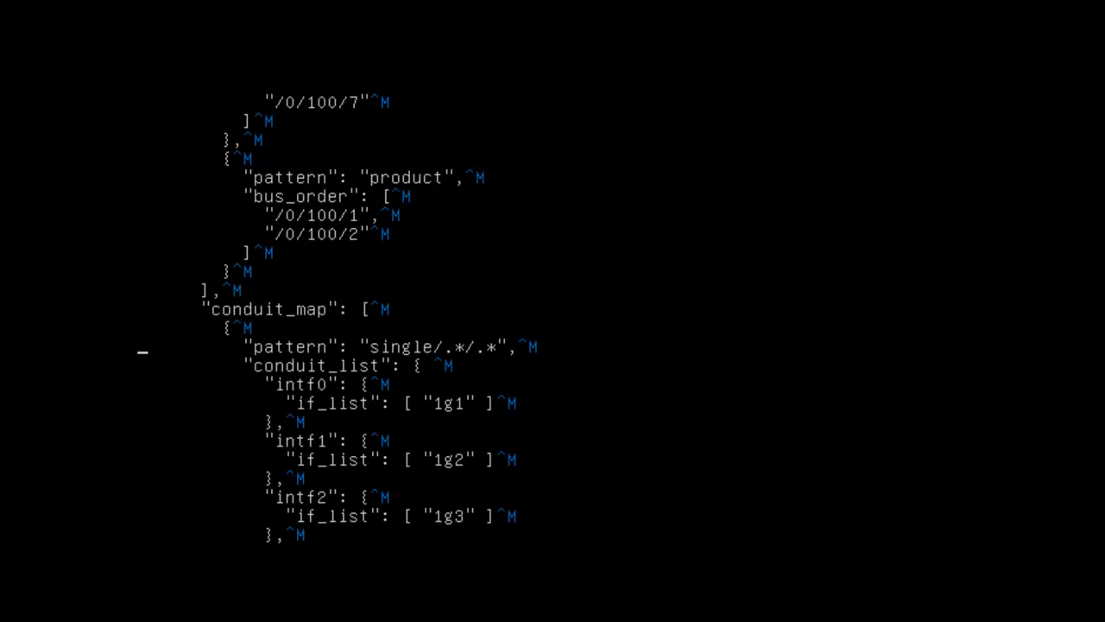
{"action": "key", "text": "j"}
{"action": "key", "text": "j"}
{"action": "key", "text": "j"}
{"action": "key", "text": "j"}
{"action": "key", "text": "k"}
{"action": "key", "text": "k"}
{"action": "key", "text": "k"}
{"action": "key", "text": "j"}
{"action": "key", "text": "Down"}
{"action": "key", "text": "Up"}
{"action": "key", "text": "Up"}
{"action": "key", "text": "Down"}
{"action": "key", "text": "Down"}
{"action": "key", "text": "Up"}
{"action": "key", "text": "Down"}
{"action": "key", "text": "Up"}
{"action": "key", "text": "Down"}
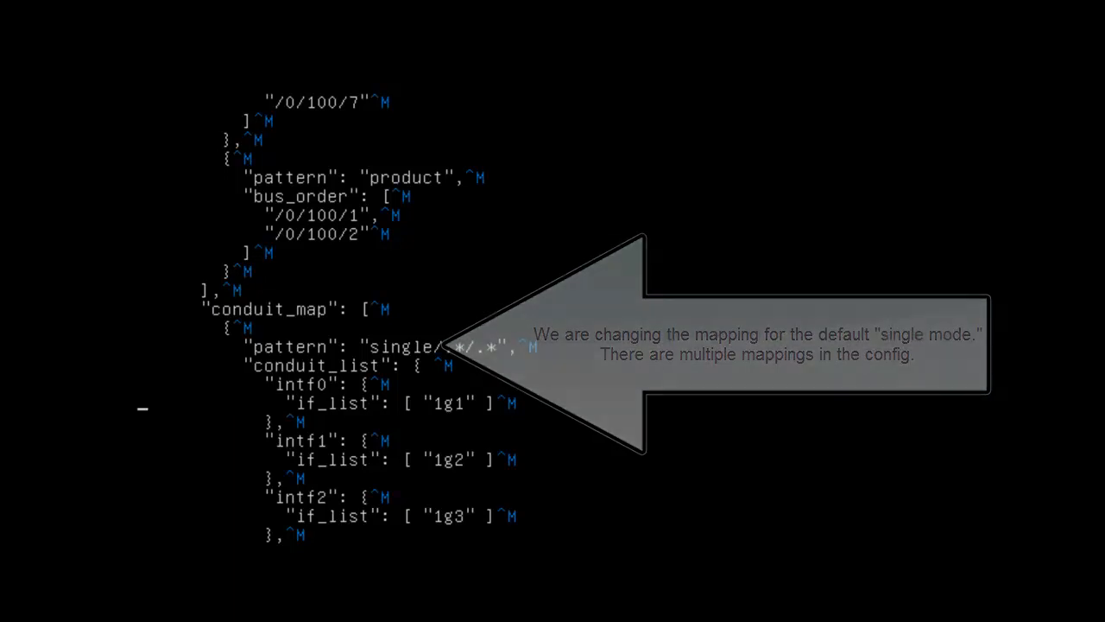
{"action": "key", "text": "Down"}
{"action": "key", "text": "Down"}
{"action": "key", "text": "Down"}
{"action": "key", "text": "Up"}
{"action": "key", "text": "Down"}
{"action": "key", "text": "Down"}
{"action": "key", "text": "Down"}
{"action": "key", "text": "Down"}
{"action": "key", "text": "Down"}
{"action": "key", "text": "Down"}
{"action": "key", "text": "Down"}
{"action": "key", "text": "Down"}
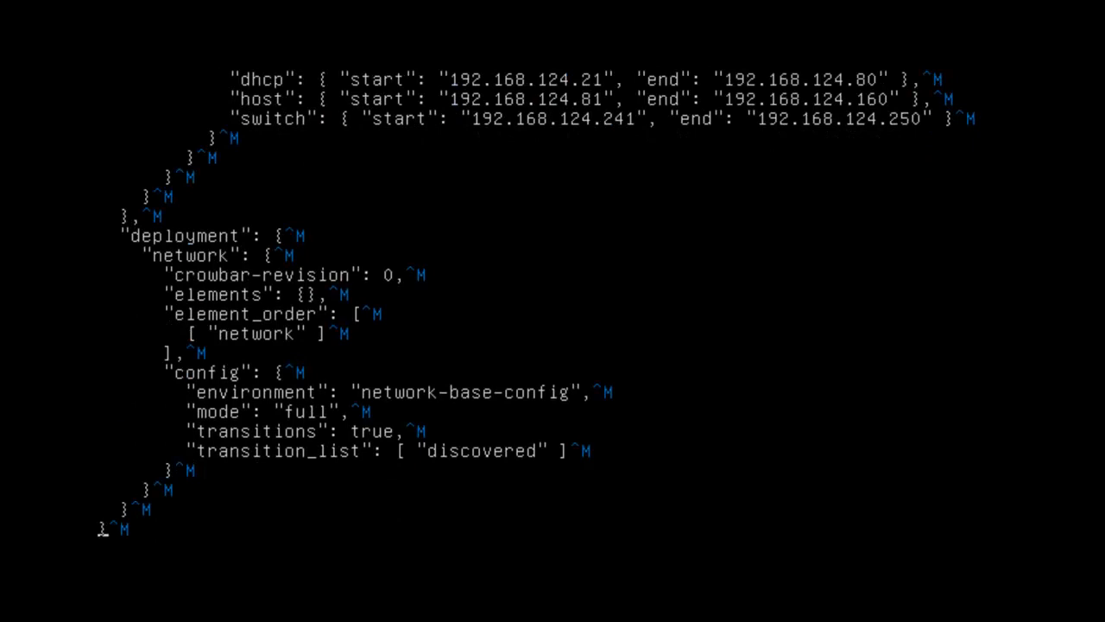
- Quit vi with :q after :wq fails on the read-only network JSON
{"action": "type", "text": ":wq"}
{"action": "key", "text": "Return"}
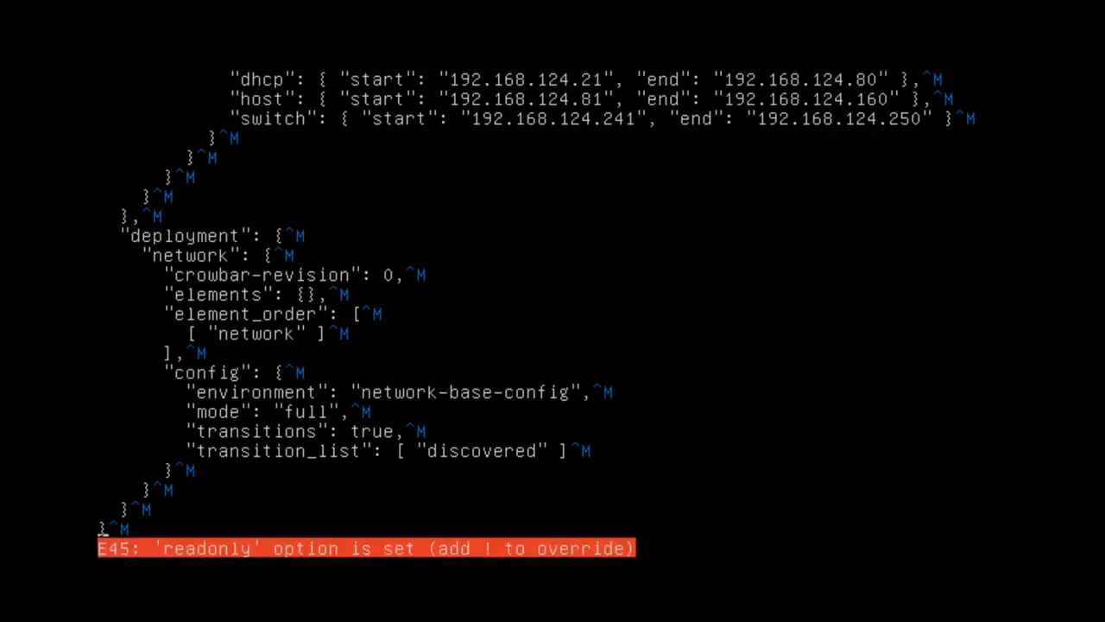
{"action": "type", "text": ":q"}
{"action": "key", "text": "Return"}
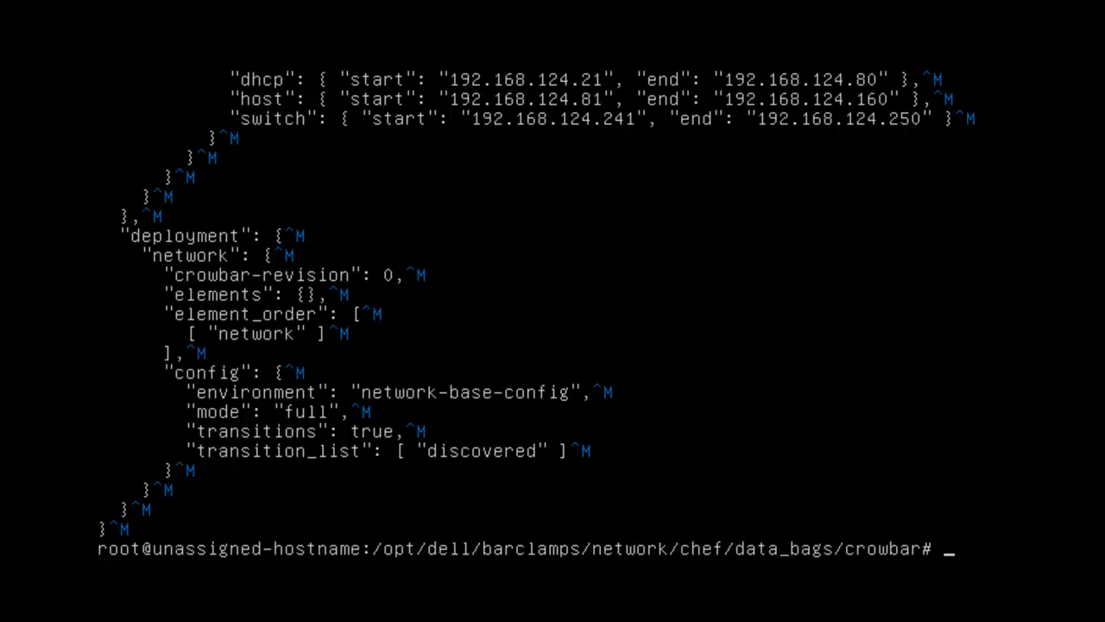
- Go to root's home, then into /tftpboot/ubuntu_dvd/extra and list its files
{"action": "type", "text": "cd /"}
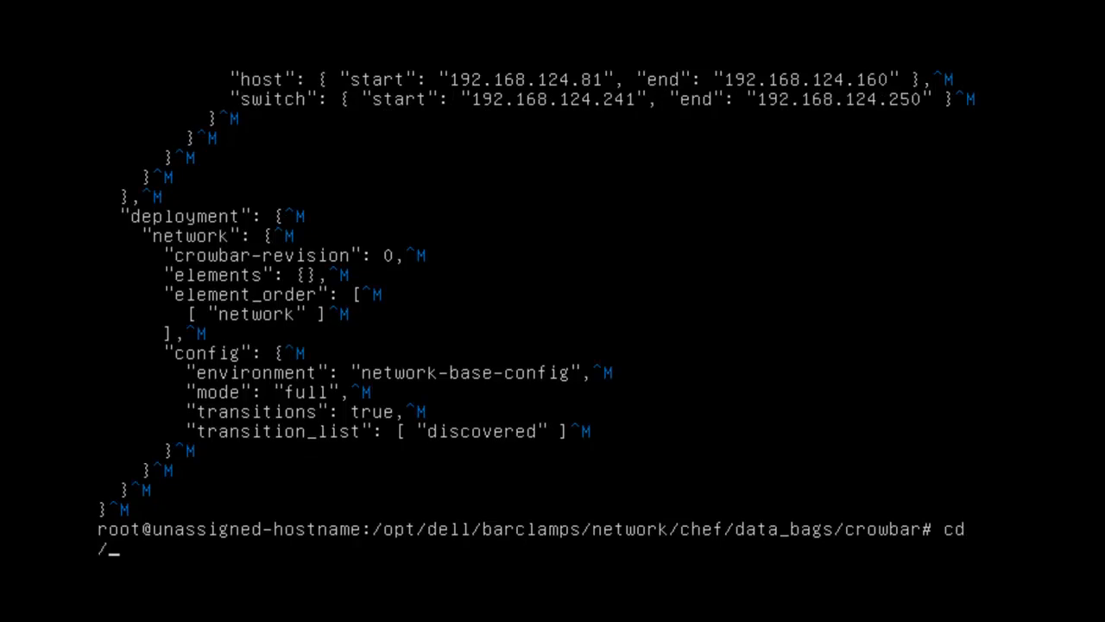
{"action": "key", "text": "BackSpace"}
{"action": "type", "text": "~"}
{"action": "key", "text": "Return"}
{"action": "type", "text": "cd /"}
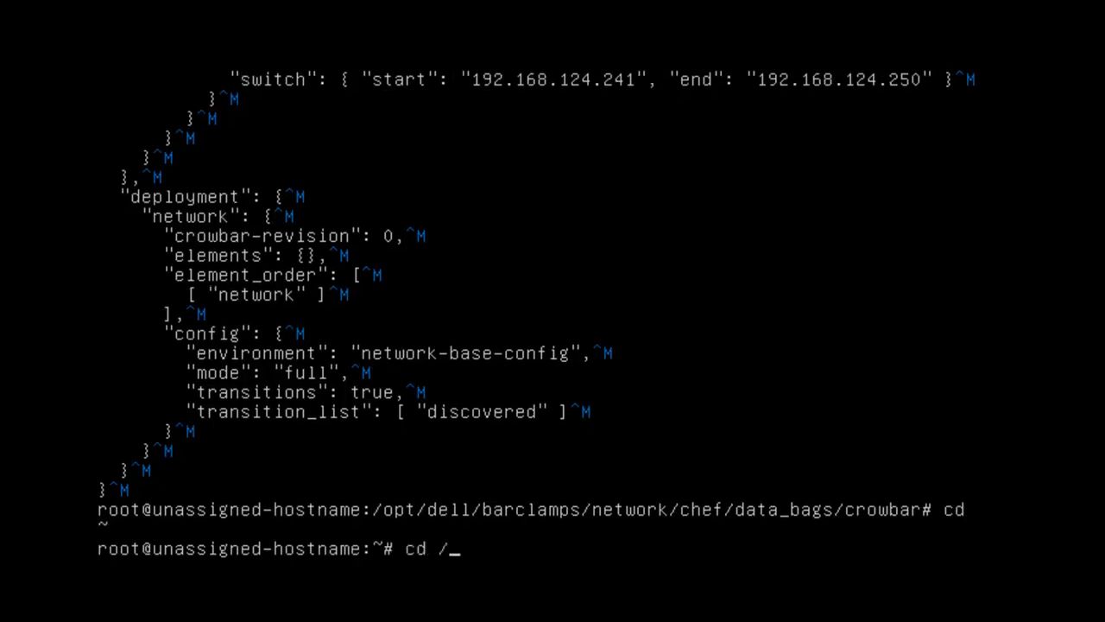
{"action": "type", "text": "tftpboot/ubuntu_dvd/"}
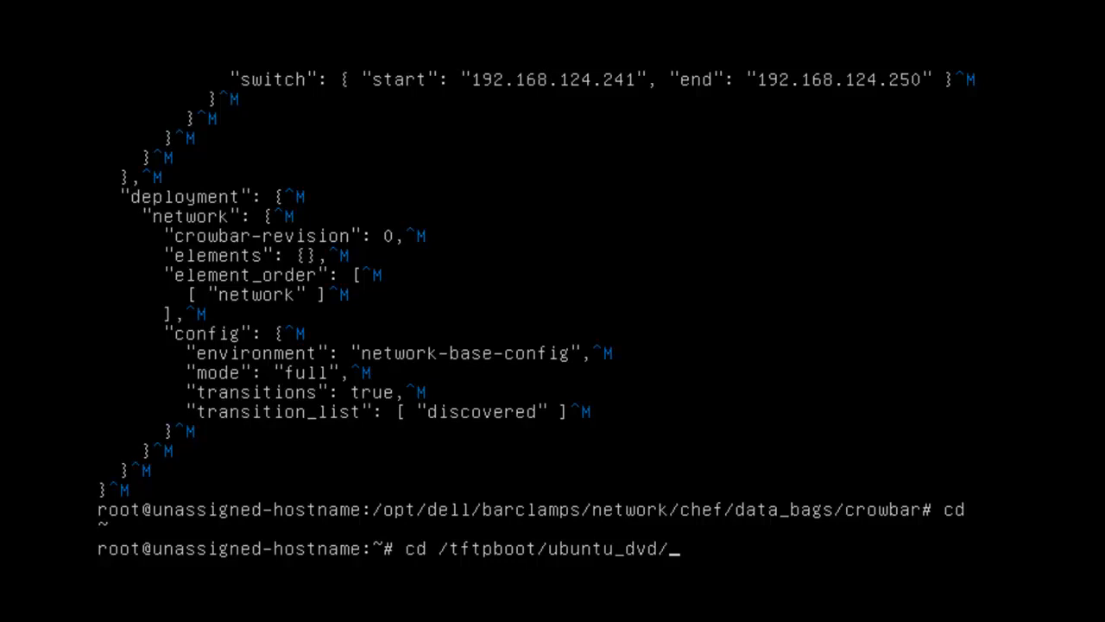
{"action": "type", "text": "e"}
{"action": "key", "text": "Tab"}
{"action": "key", "text": "Tab"}
{"action": "type", "text": "x"}
{"action": "key", "text": "Tab"}
{"action": "key", "text": "Return"}
{"action": "type", "text": "ls"}
{"action": "key", "text": "Return"}
- Run ./install admin.crowbar.com to start the Crowbar admin install
{"action": "type", "text": "./install admin.cro"}
{"action": "key", "text": "BackSpace"}
{"action": "key", "text": "BackSpace"}
{"action": "key", "text": "BackSpace"}
{"action": "type", "text": ".crowbar.com"}
{"action": "key", "text": "Return"}
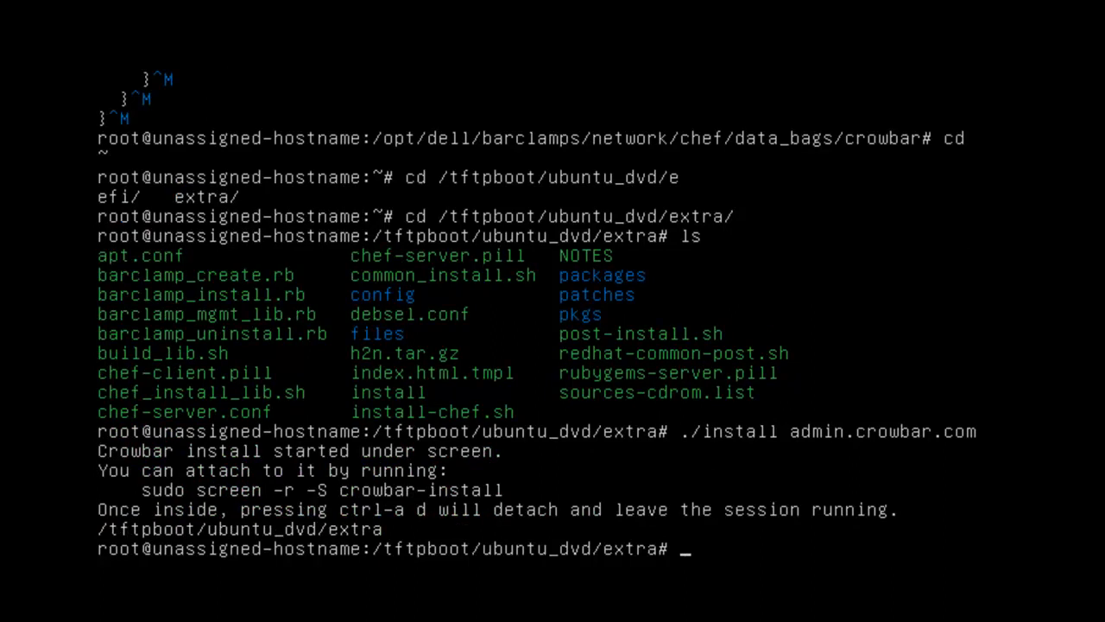
- Reattach to the crowbar-install screen session to follow the install
{"action": "type", "text": "screen -r -S crowbar-inst"}
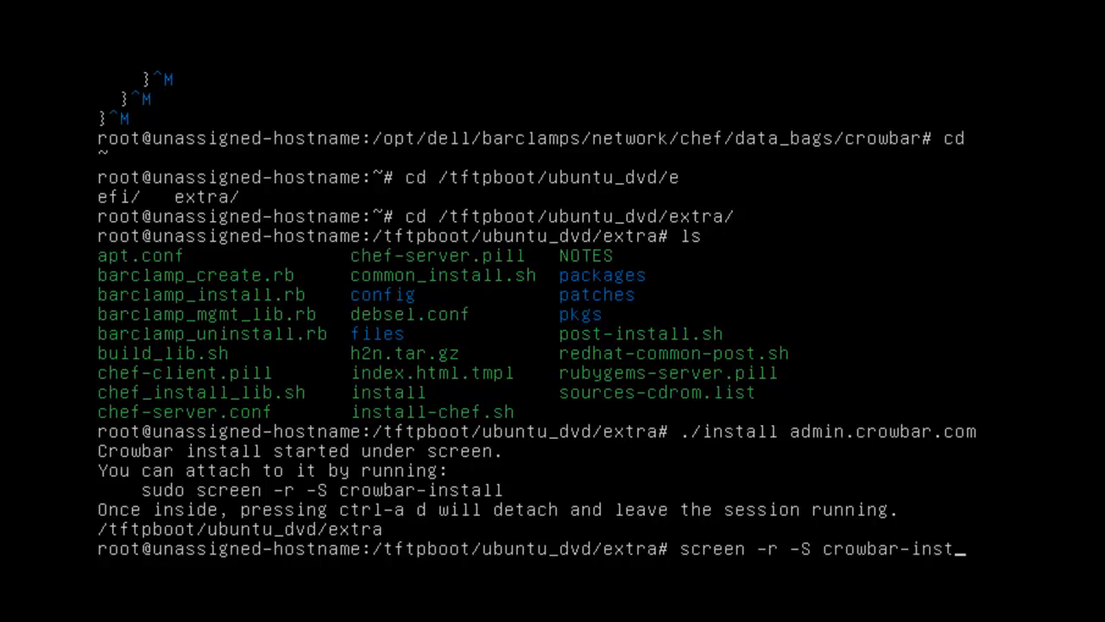
{"action": "type", "text": "al"}
{"action": "key", "text": "Return"}
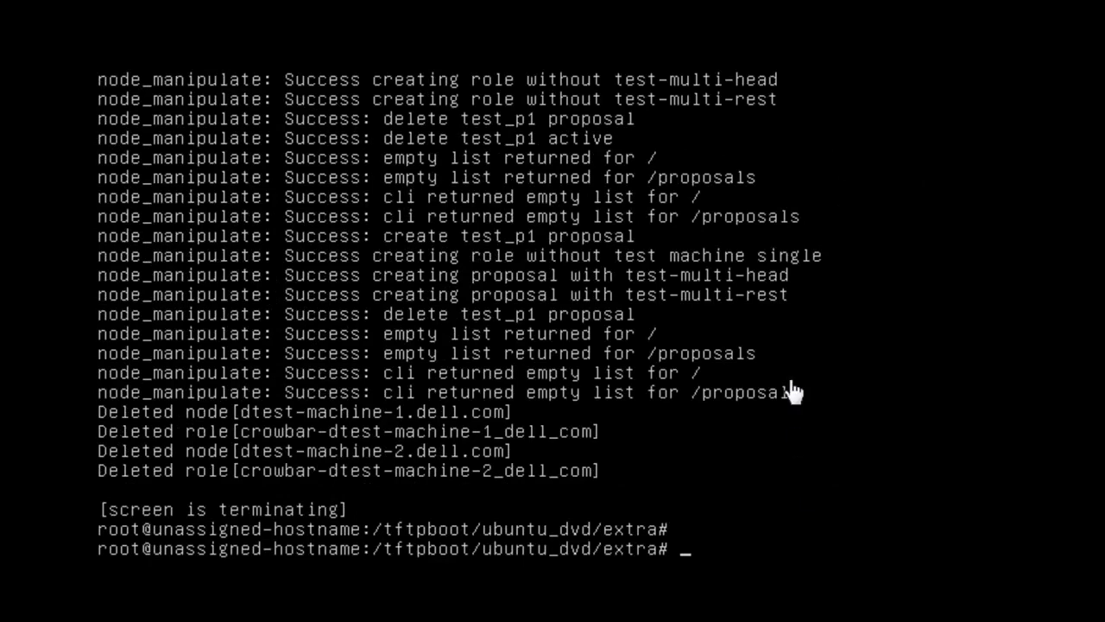
- Run the shutdown command to bring the machine down to single-user mode
{"action": "type", "text": "shutdonw"}
{"action": "key", "text": "BackSpace"}
{"action": "key", "text": "BackSpace"}
{"action": "key", "text": "BackSpace"}
{"action": "key", "text": "BackSpace"}
{"action": "type", "text": "woown"}
{"action": "key", "text": "Return"}
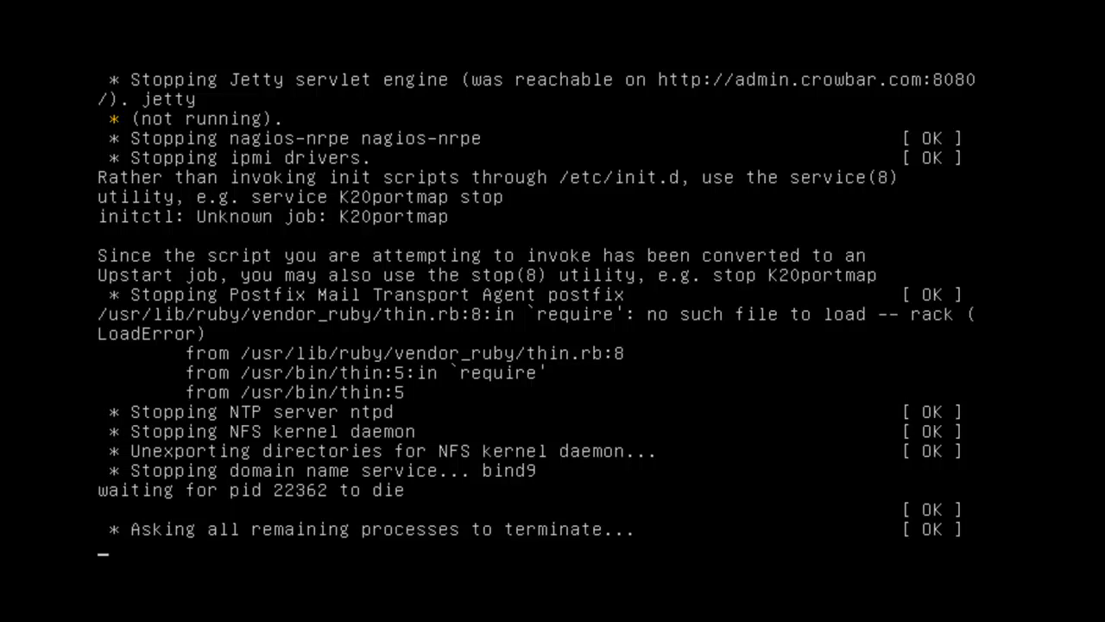
- Take a snapshot of Dev12-2 named 'Essex 4 NICS'
{"action": "key", "text": "alt+m"}
{"action": "mouse_move", "coordinate": [151, 5]}
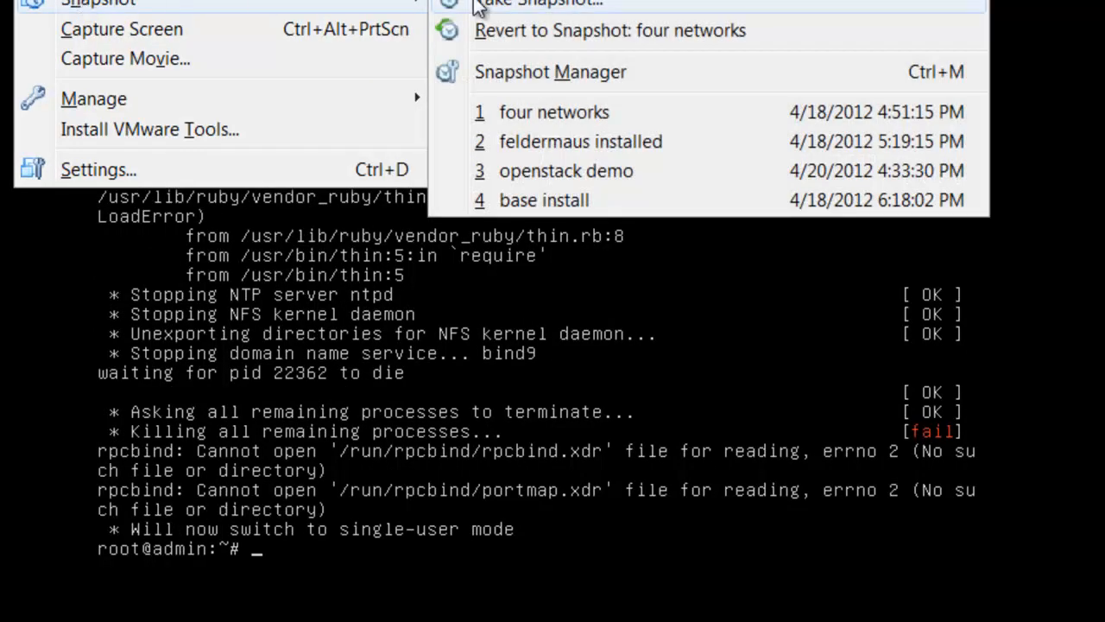
{"action": "left_click", "coordinate": [515, 6]}
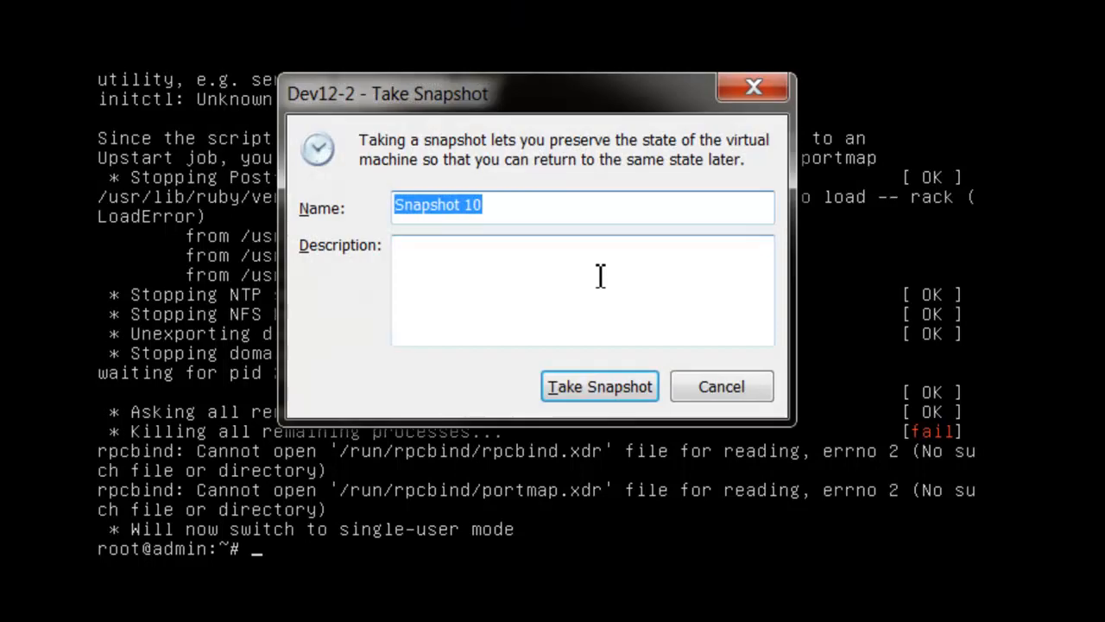
{"action": "type", "text": "Ess"}
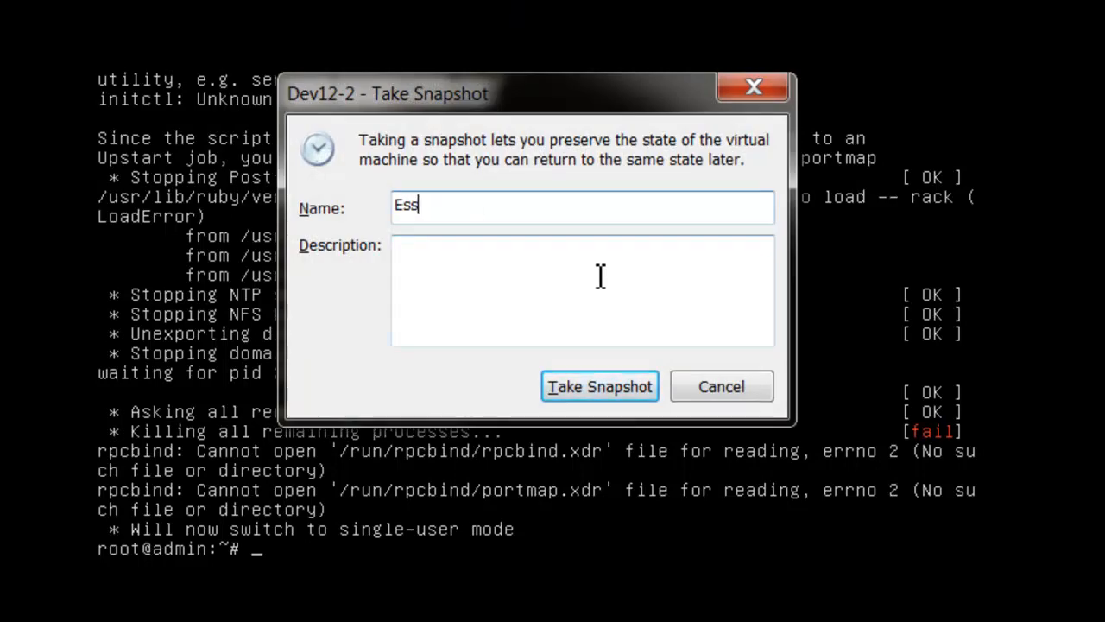
{"action": "type", "text": "ex 4 NICS"}
{"action": "left_click", "coordinate": [602, 393]}
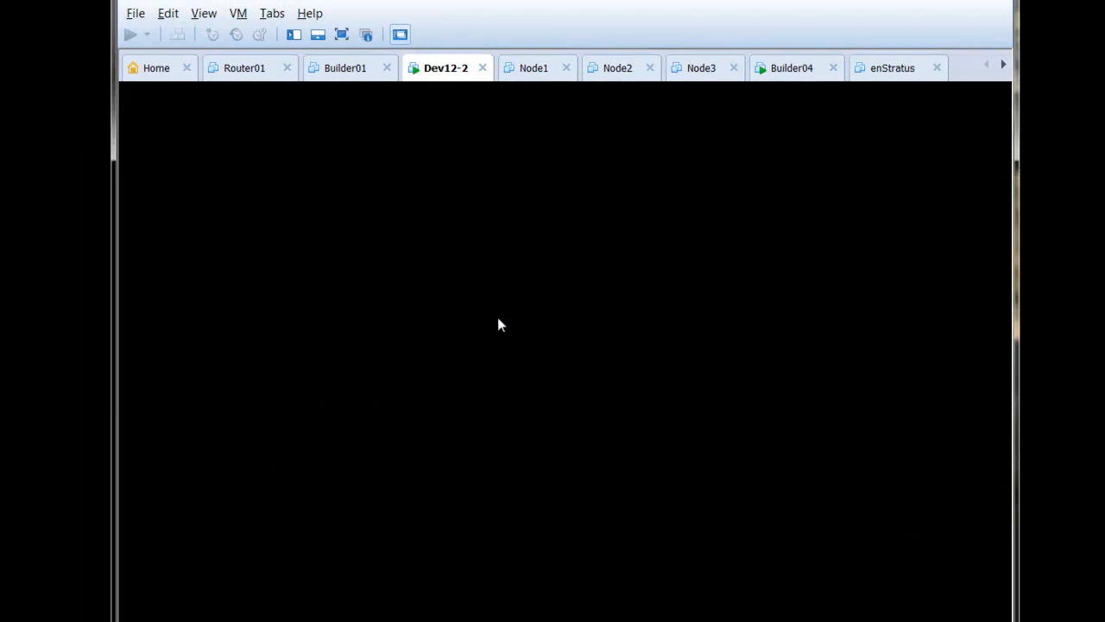
- Delete the Essex 4 NICs snapshot in the Snapshot Manager and confirm with Yes
{"action": "left_click", "coordinate": [238, 12]}
{"action": "mouse_move", "coordinate": [284, 152]}
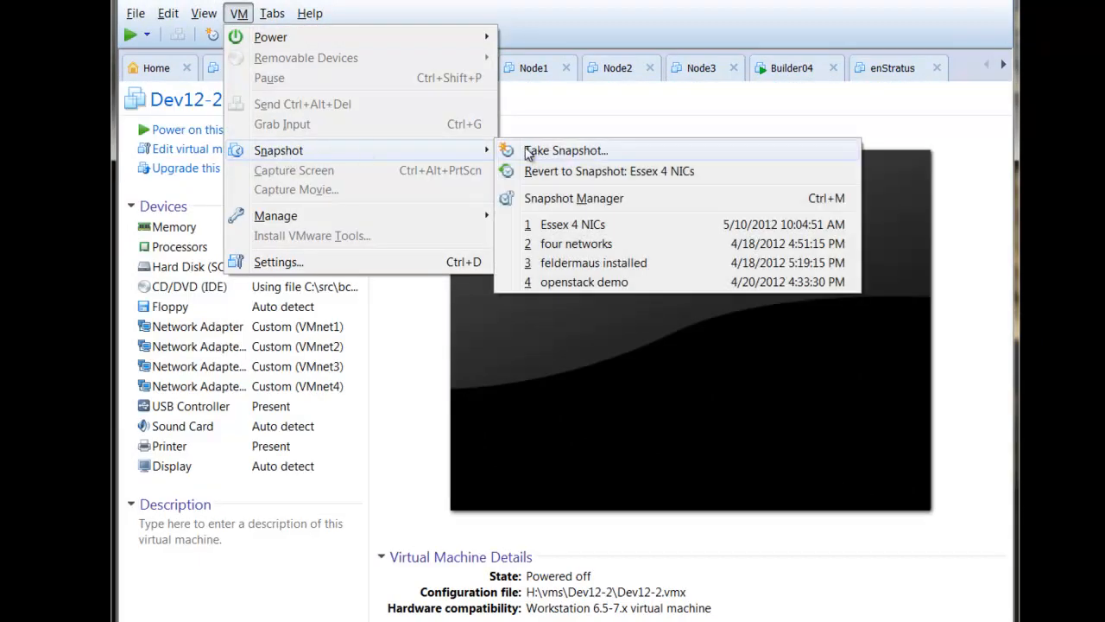
{"action": "left_click", "coordinate": [572, 199]}
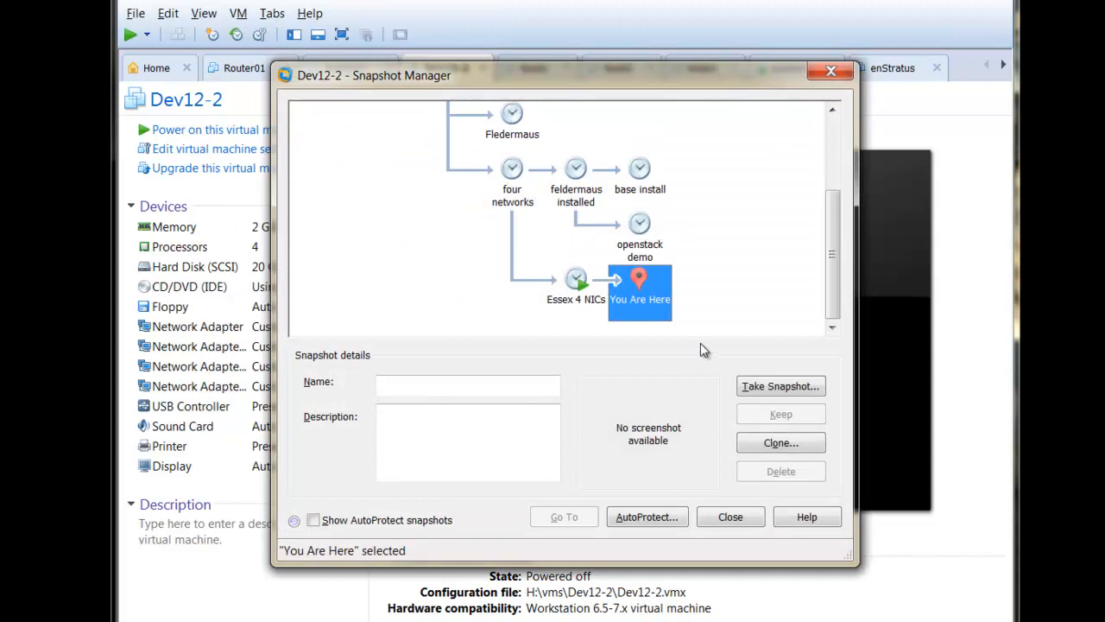
{"action": "right_click", "coordinate": [637, 284]}
{"action": "left_click", "coordinate": [643, 302]}
{"action": "left_click", "coordinate": [574, 287]}
{"action": "right_click", "coordinate": [578, 281]}
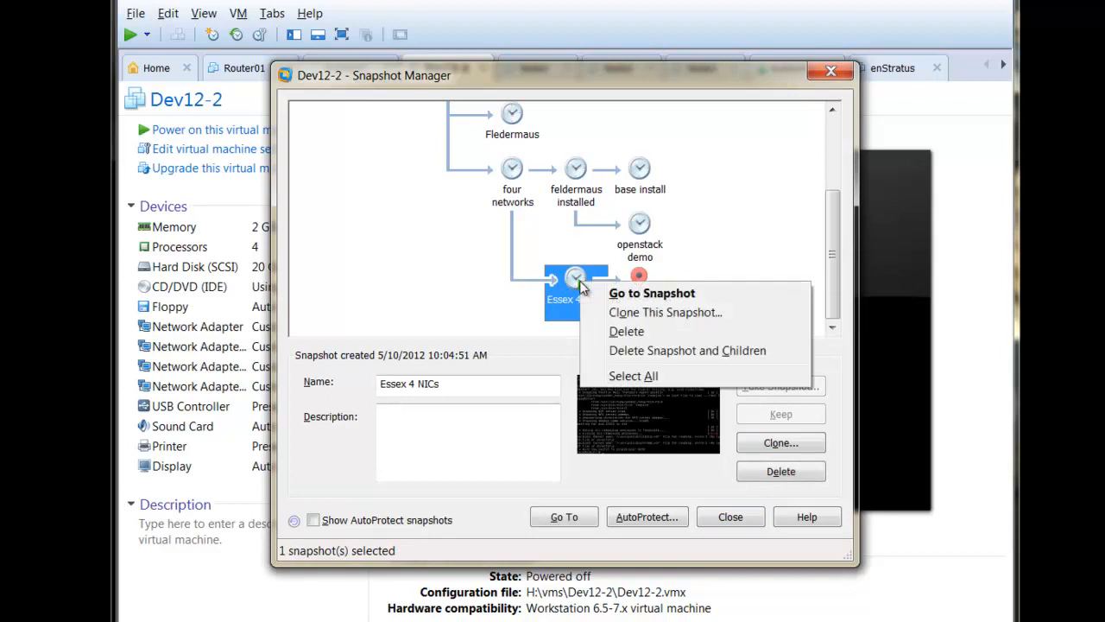
{"action": "left_click", "coordinate": [627, 332]}
{"action": "left_click", "coordinate": [582, 359]}
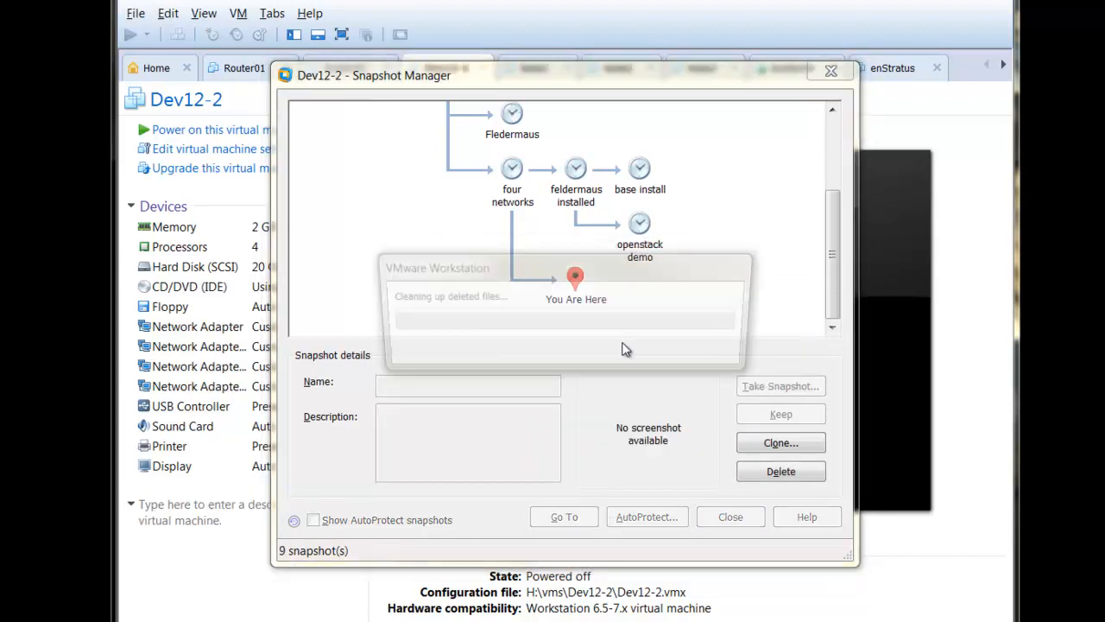
- Take a snapshot of Dev12-2 named 'Essex 4 NICs' and close Snapshot Manager
{"action": "left_click", "coordinate": [777, 386]}
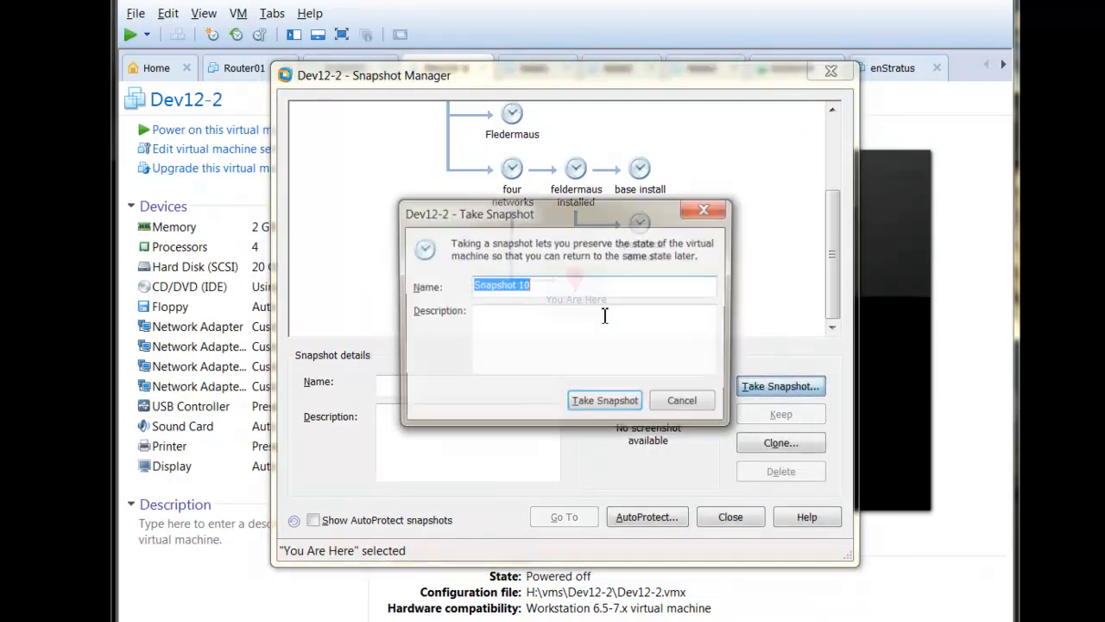
{"action": "left_click", "coordinate": [559, 290]}
{"action": "key", "text": "ctrl+a"}
{"action": "type", "text": "E"}
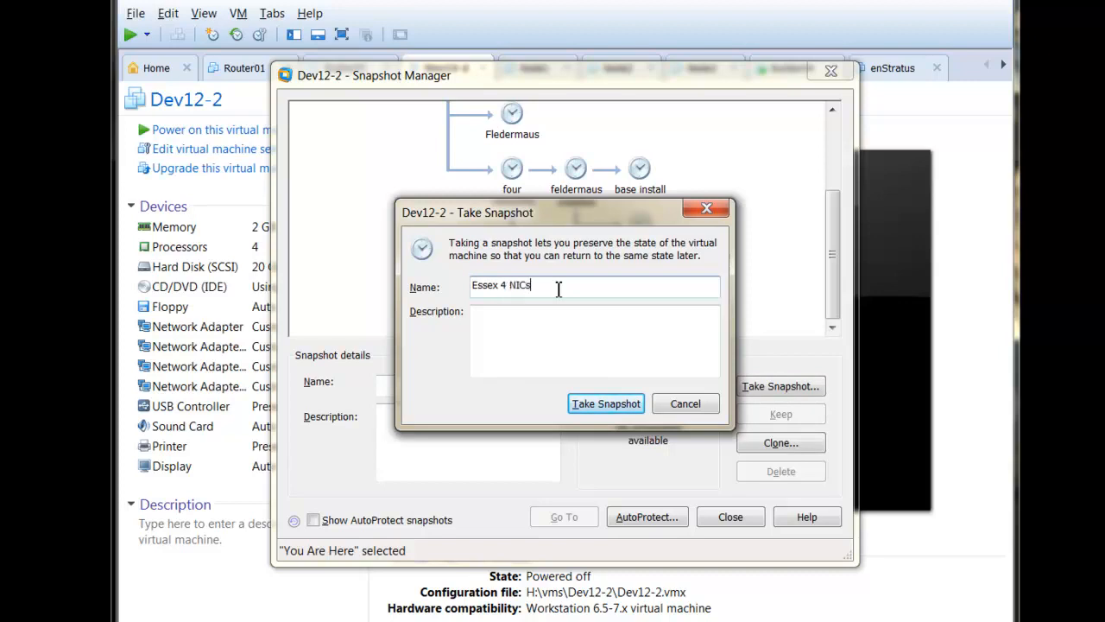
{"action": "key", "text": "Return"}
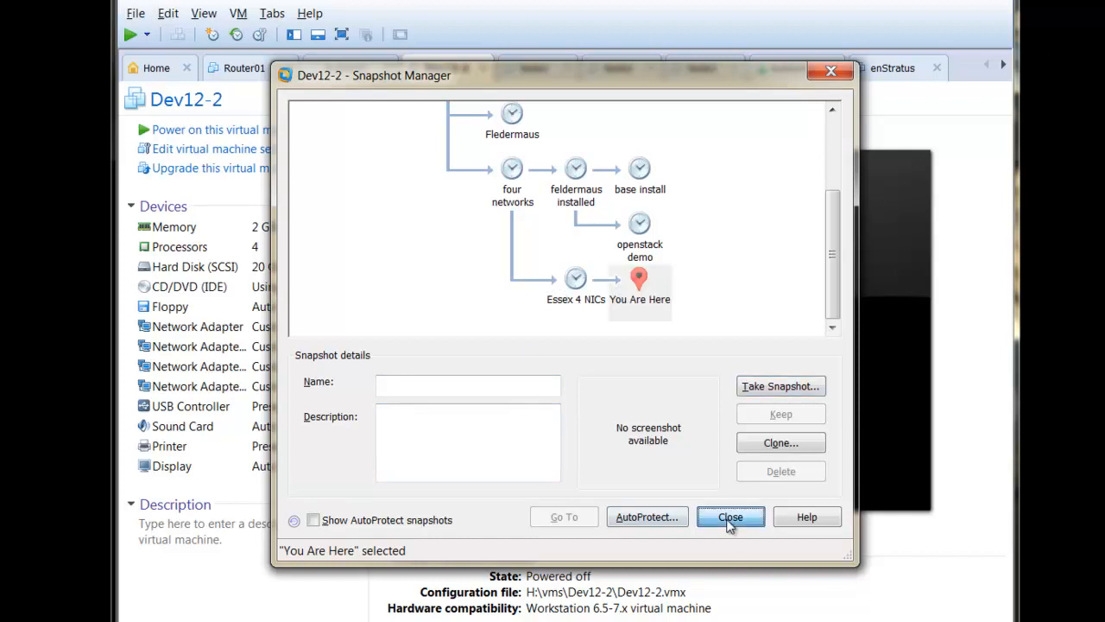
{"action": "left_click", "coordinate": [730, 517]}
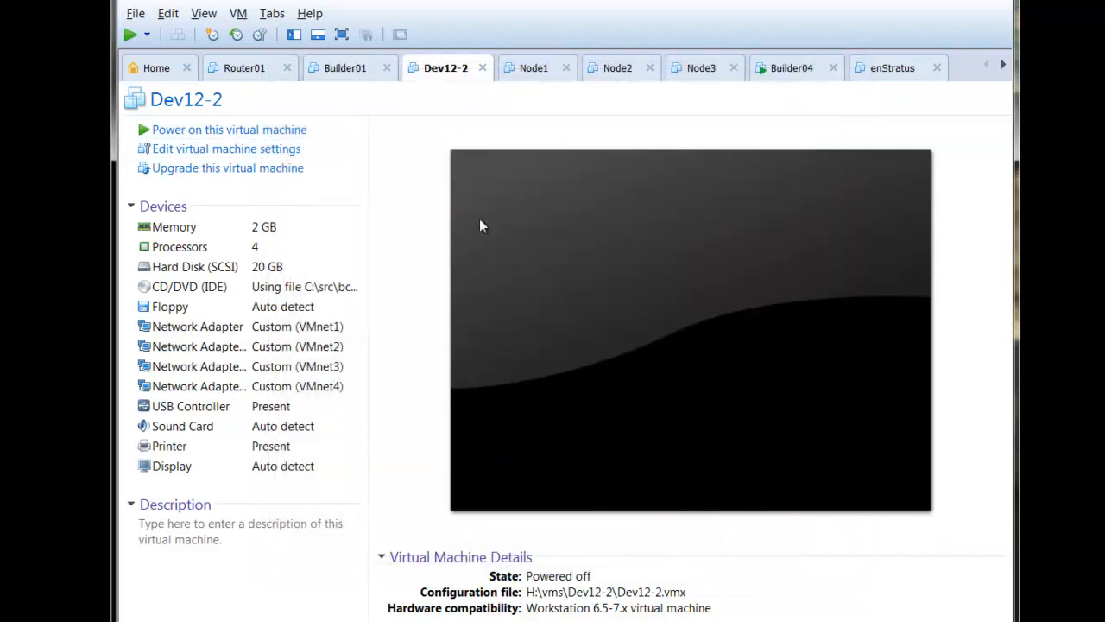
- Power on Dev12-2 and, once it boots, bring the Chrome window back over the console
{"action": "left_click", "coordinate": [129, 34]}
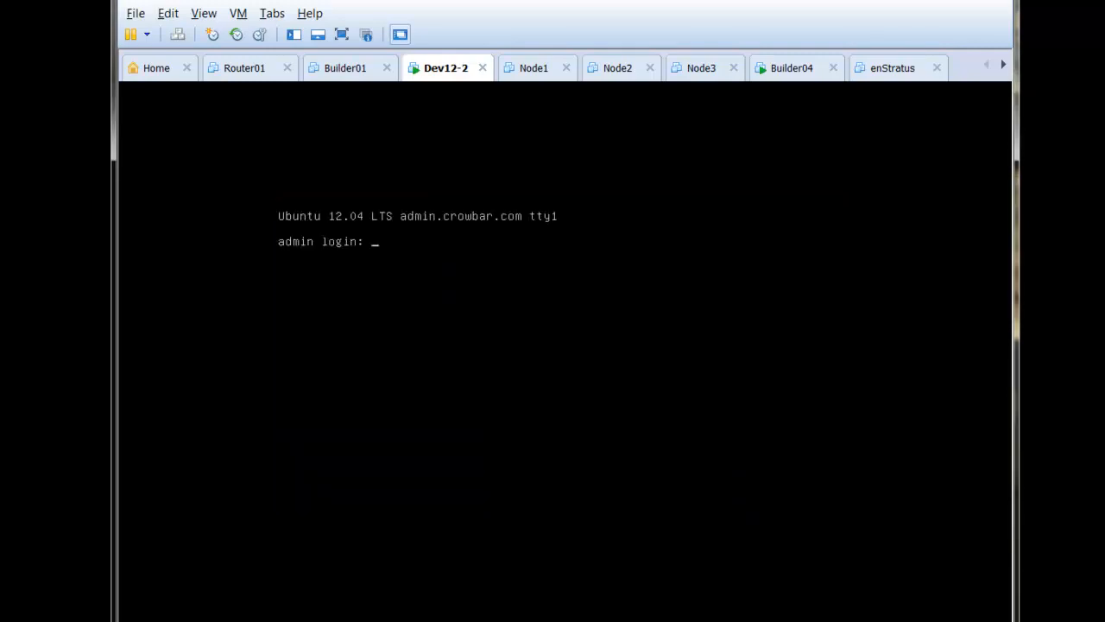
{"action": "left_click_drag", "start_coordinate": [834, 493], "coordinate": [776, 40]}
- Reload Crowbar at 192.168.124.10:3000 and open the Barclamps > OpenStack list
{"action": "left_click", "coordinate": [401, 73]}
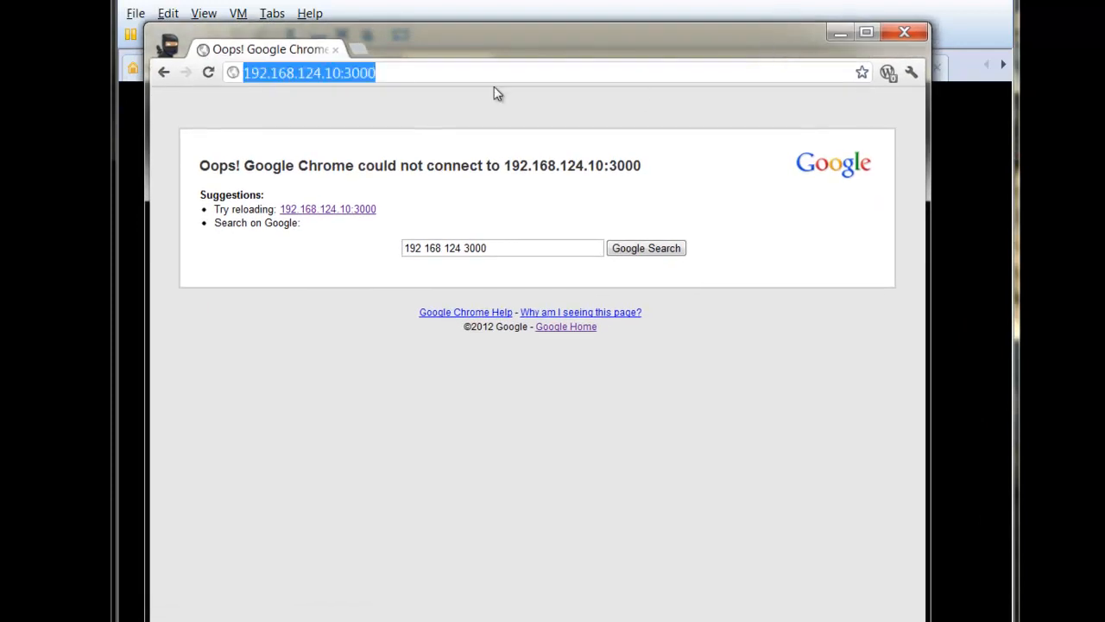
{"action": "key", "text": "Return"}
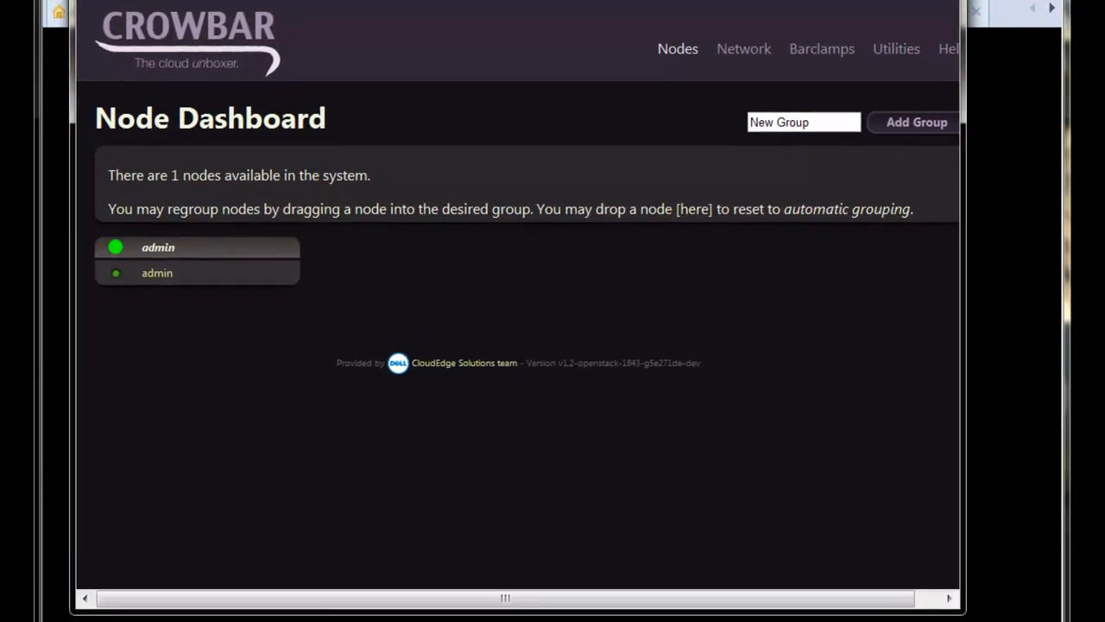
{"action": "left_click_drag", "start_coordinate": [958, 613], "coordinate": [1036, 621]}
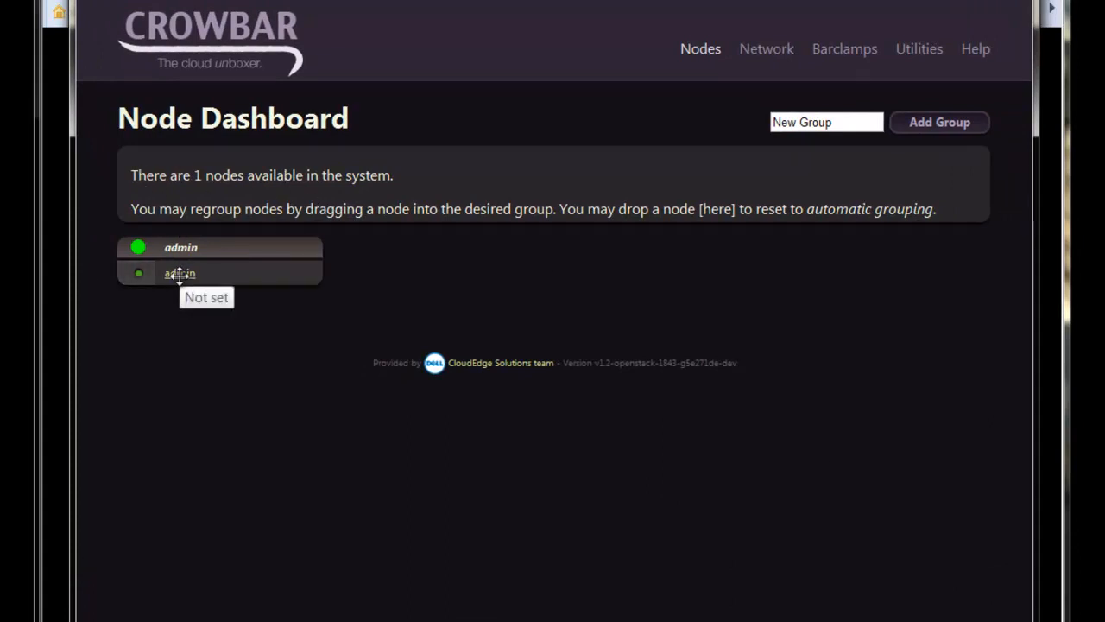
{"action": "mouse_move", "coordinate": [859, 55]}
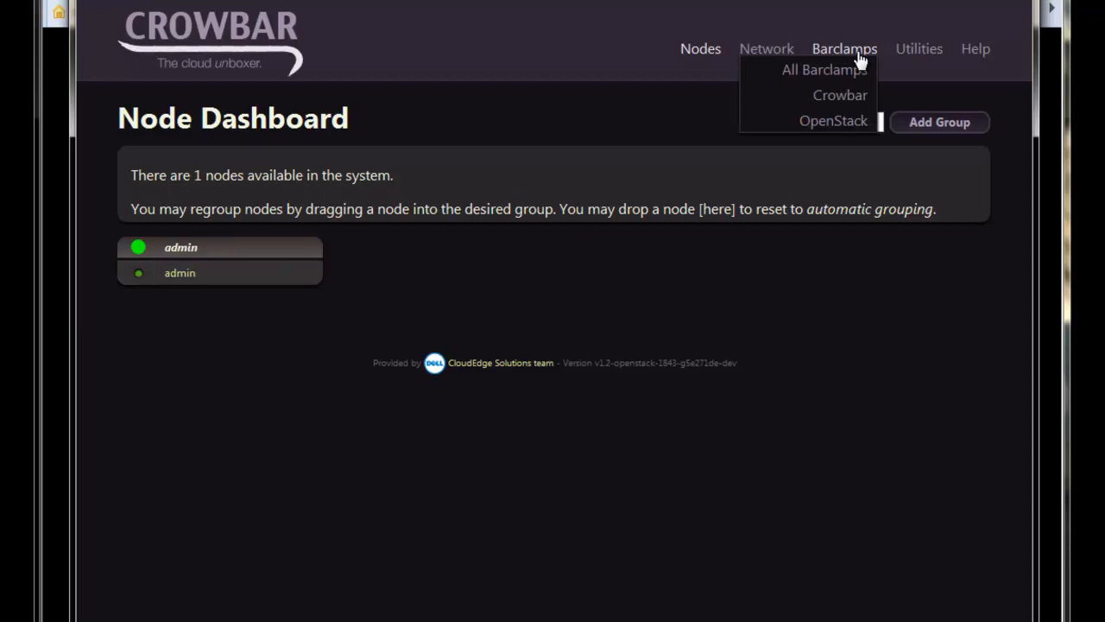
{"action": "left_click", "coordinate": [845, 123]}
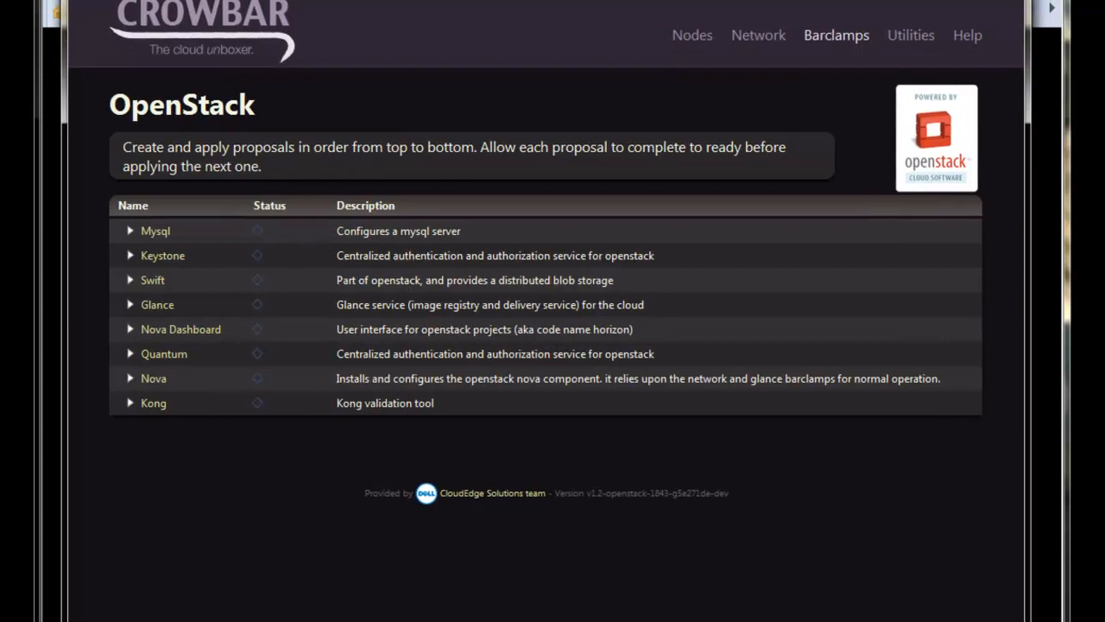
{"action": "mouse_move", "coordinate": [718, 43]}
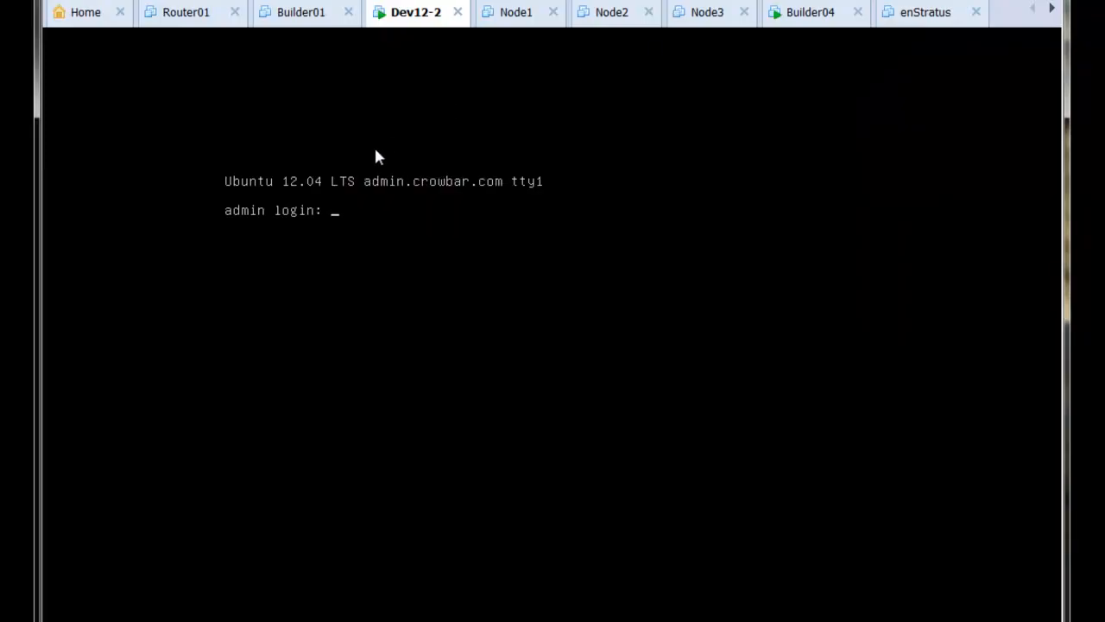
- Raise Node1's memory to about 1912 MB
{"action": "left_click", "coordinate": [521, 12]}
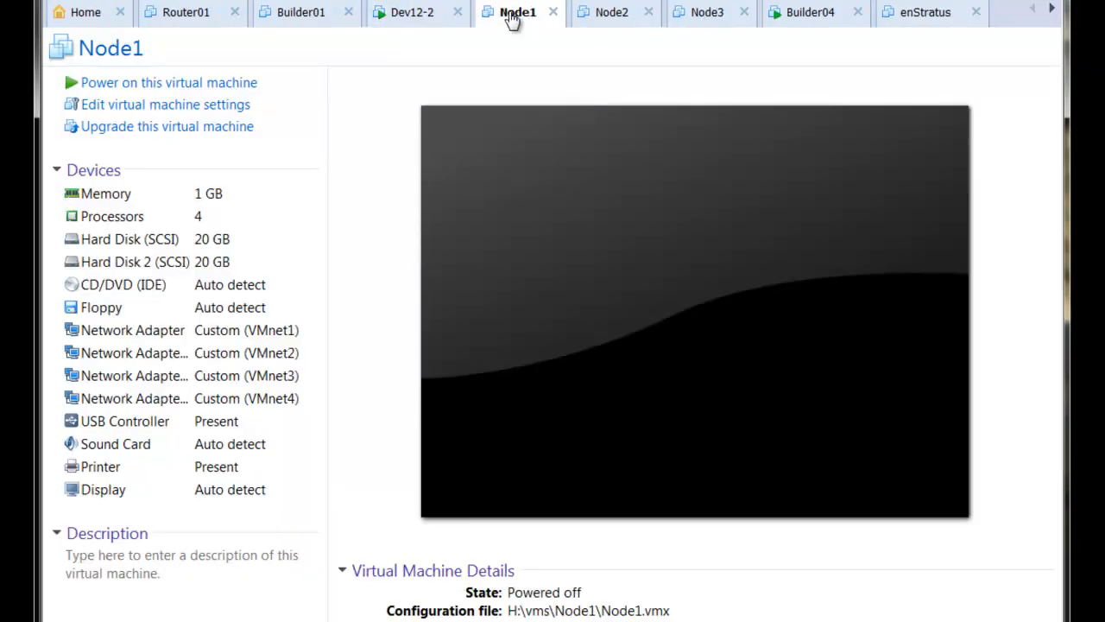
{"action": "double_click", "coordinate": [134, 203]}
{"action": "mouse_move", "coordinate": [634, 272]}
{"action": "left_mouse_down"}
{"action": "mouse_move", "coordinate": [634, 247]}
{"action": "mouse_move", "coordinate": [635, 259]}
{"action": "left_mouse_up"}
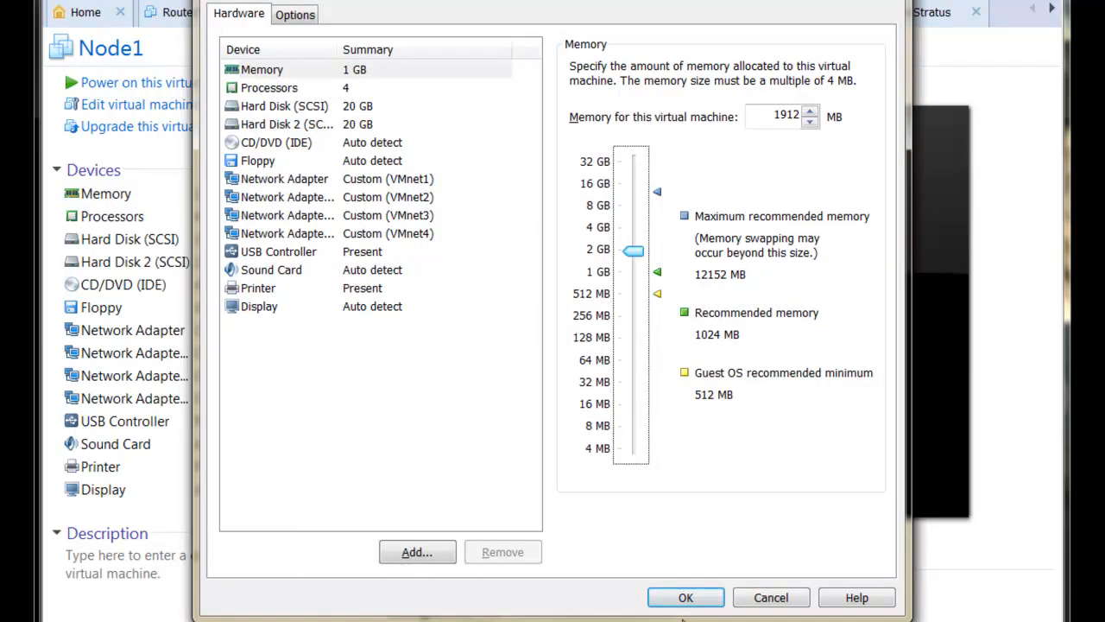
{"action": "left_click", "coordinate": [686, 596]}
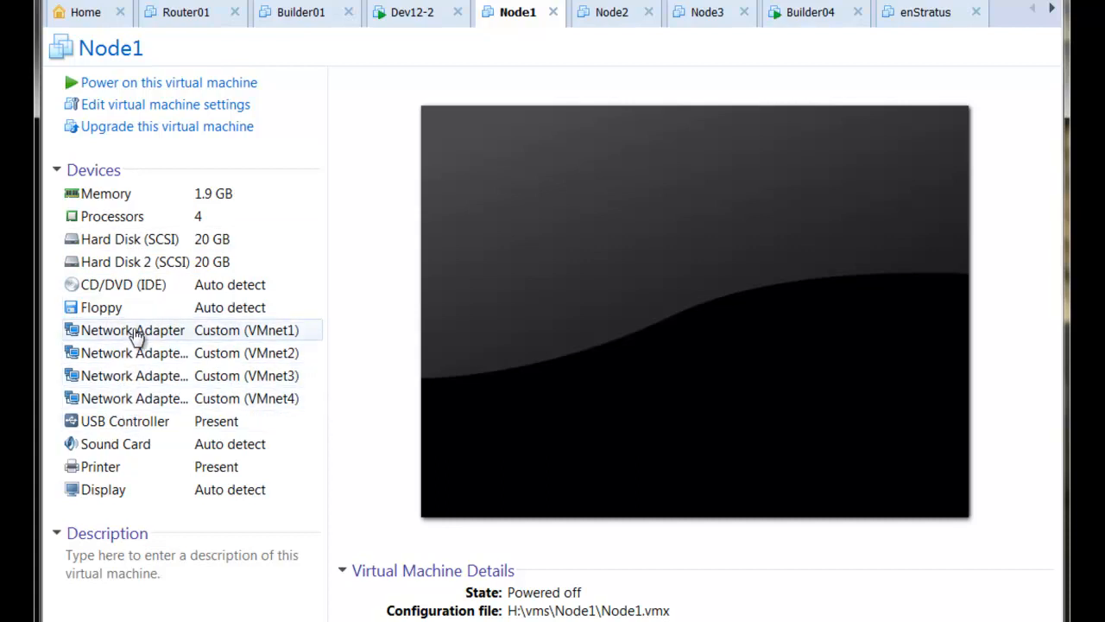
- Raise Node2's memory to 2048 MB
{"action": "left_click", "coordinate": [611, 14]}
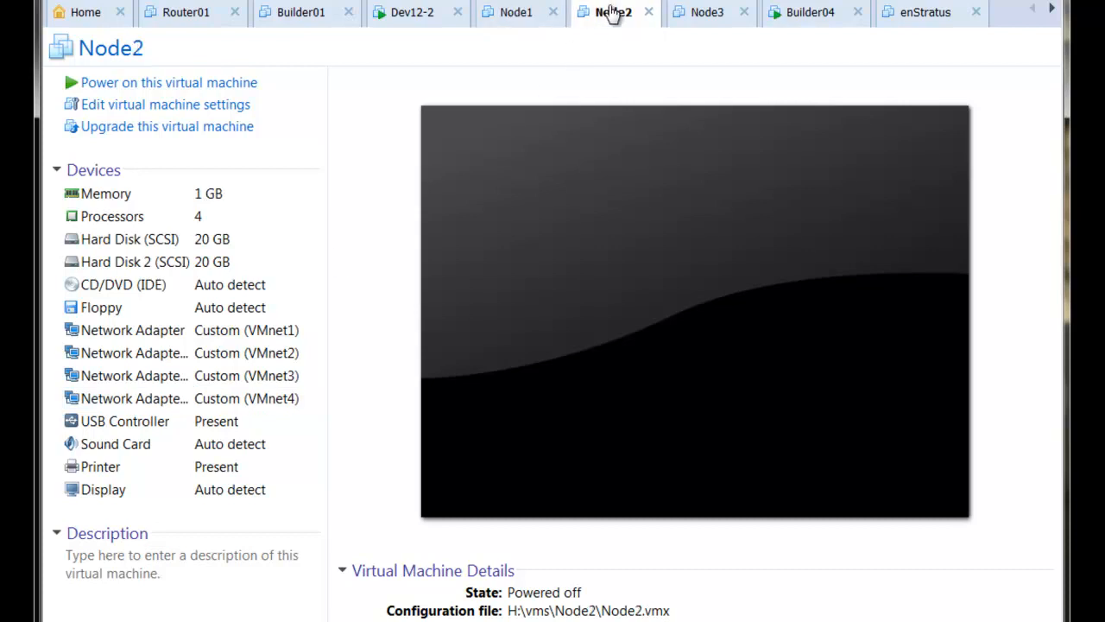
{"action": "left_click", "coordinate": [150, 199]}
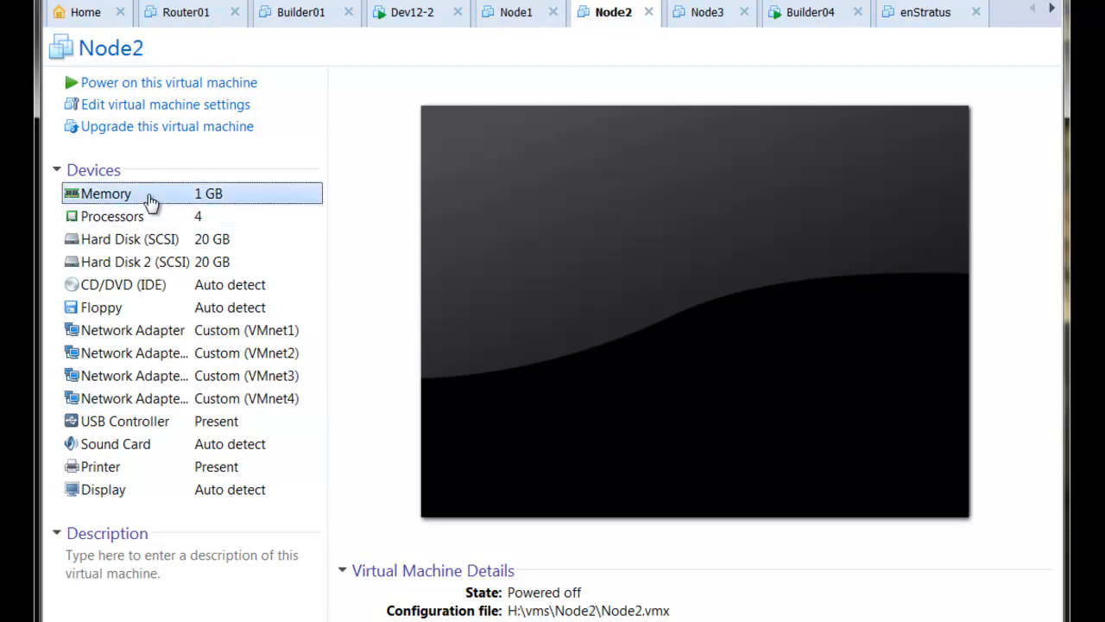
{"action": "double_click", "coordinate": [149, 200]}
{"action": "left_click_drag", "start_coordinate": [627, 269], "coordinate": [636, 251]}
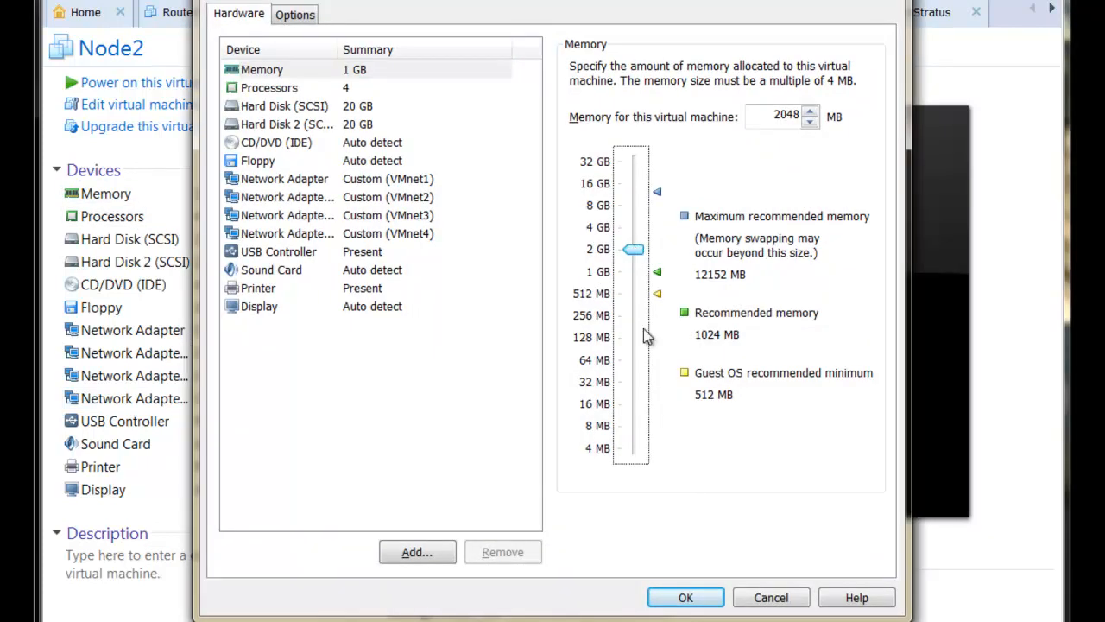
{"action": "left_click", "coordinate": [685, 598]}
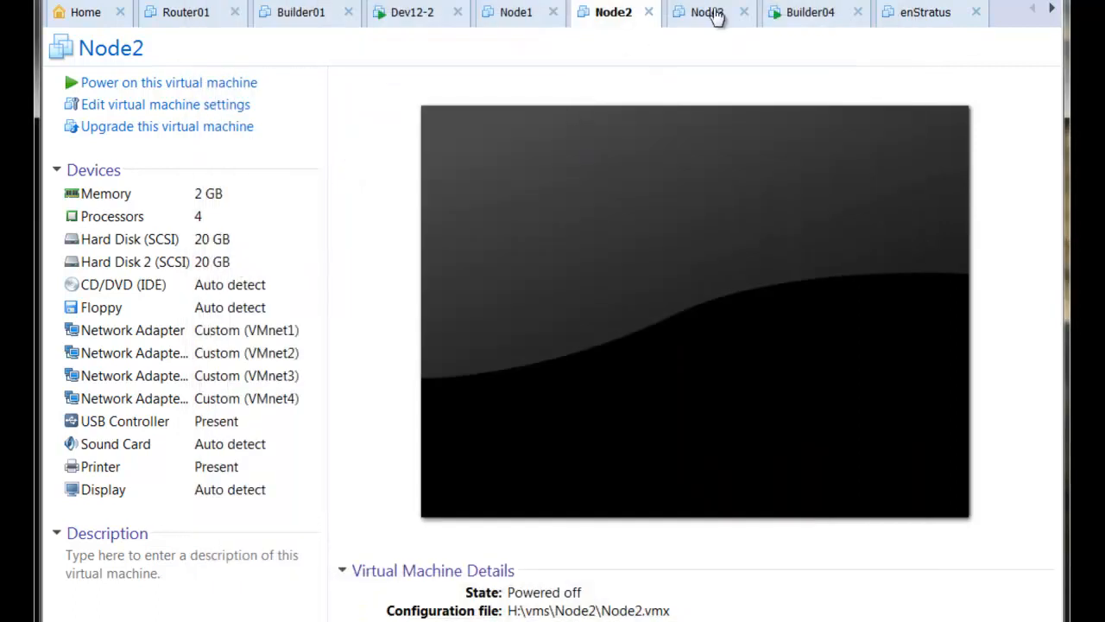
- Raise Node3's memory to about 2 GB
{"action": "left_click", "coordinate": [716, 14]}
{"action": "left_click", "coordinate": [129, 199]}
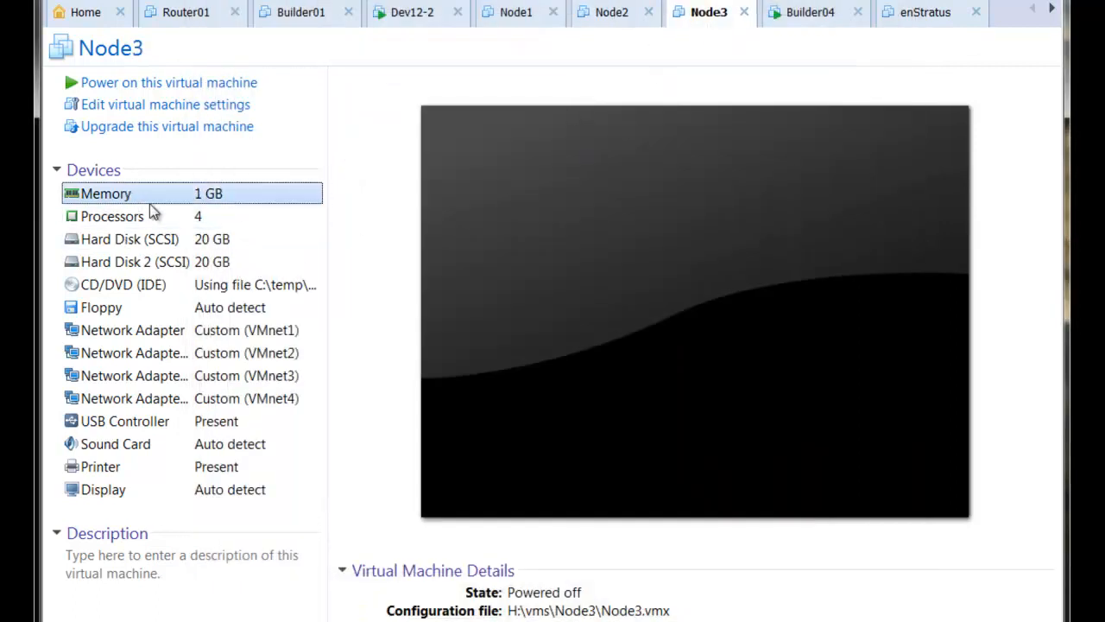
{"action": "double_click", "coordinate": [129, 199]}
{"action": "left_click_drag", "start_coordinate": [633, 271], "coordinate": [634, 249]}
{"action": "left_click", "coordinate": [708, 598]}
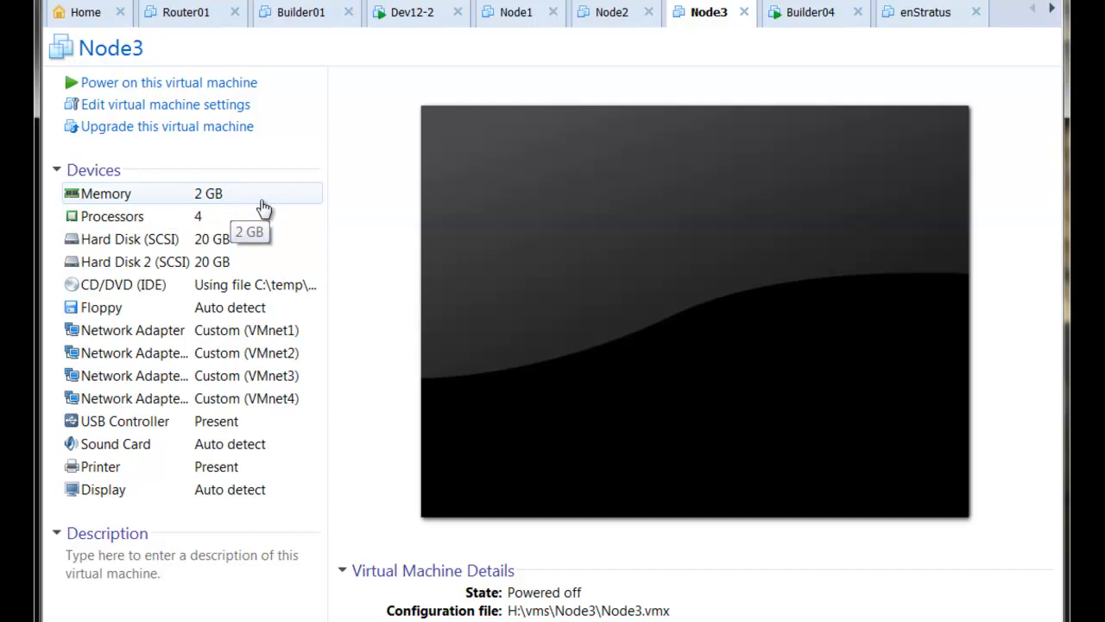
- Review the Node1–Node3 memory settings, then return to the Node1 tab
{"action": "left_click", "coordinate": [608, 16]}
{"action": "left_click", "coordinate": [708, 15]}
{"action": "left_click", "coordinate": [608, 14]}
{"action": "left_click", "coordinate": [517, 13]}
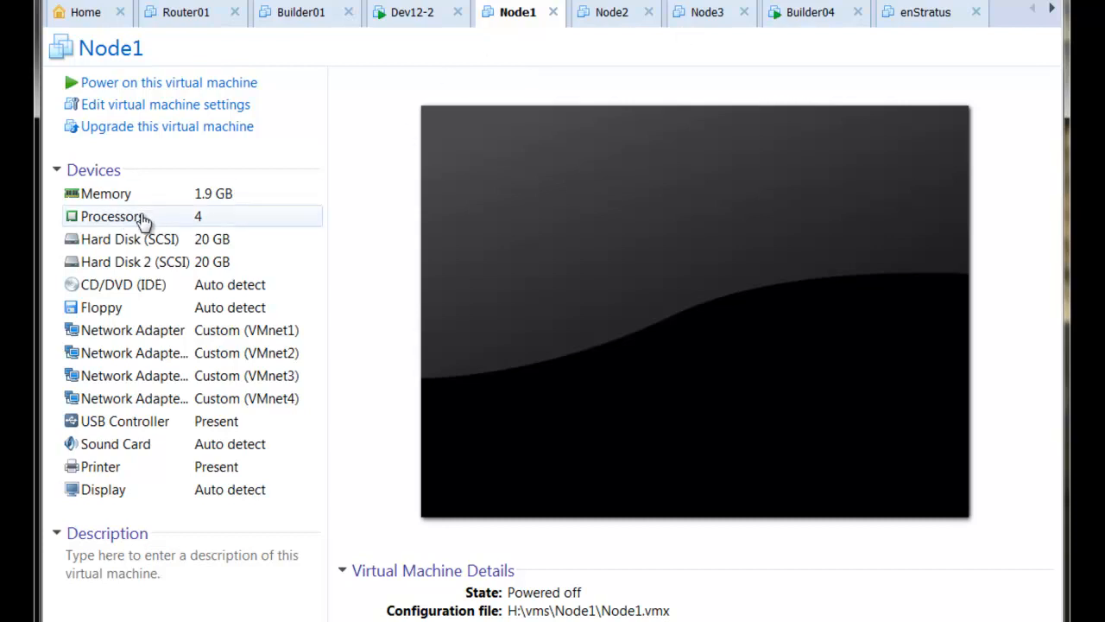
{"action": "left_click", "coordinate": [611, 17]}
{"action": "left_click", "coordinate": [698, 17]}
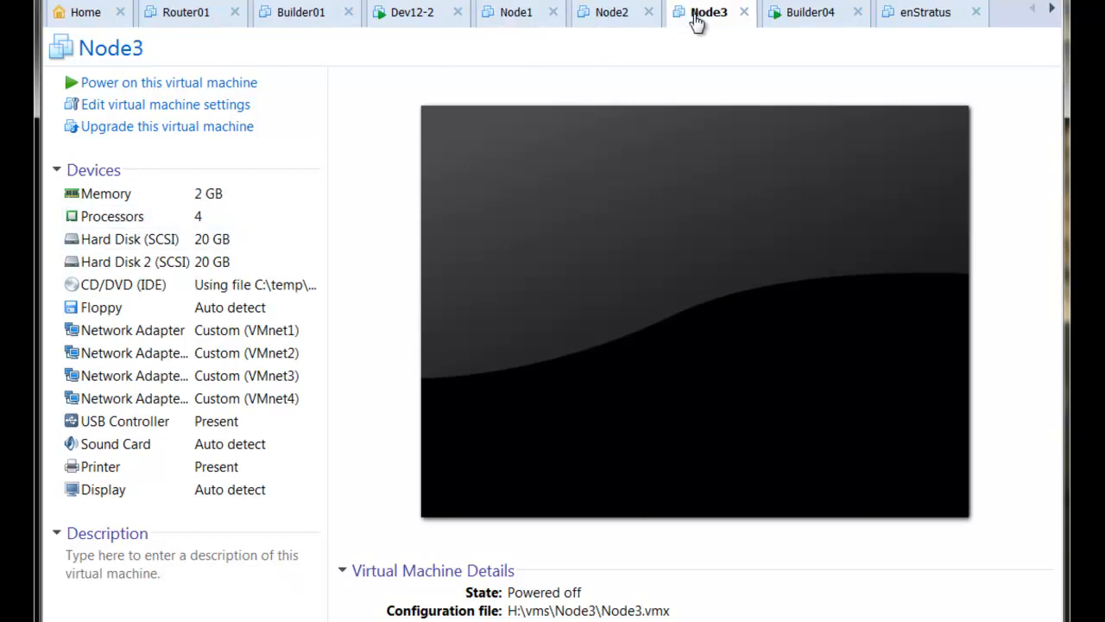
{"action": "left_click", "coordinate": [497, 22]}
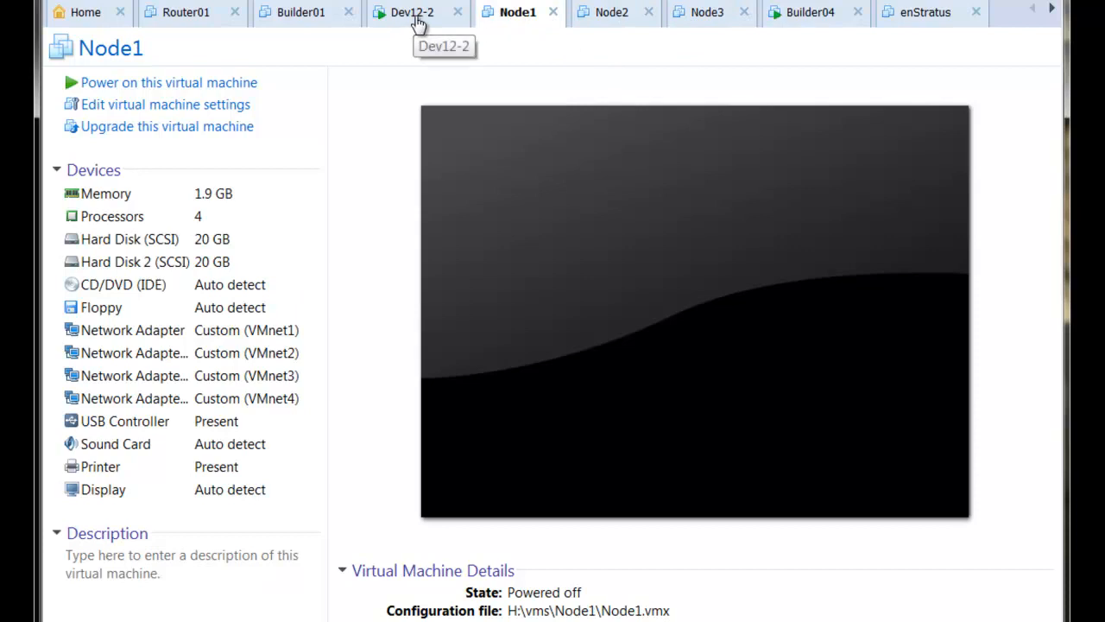
{"action": "left_click", "coordinate": [416, 23]}
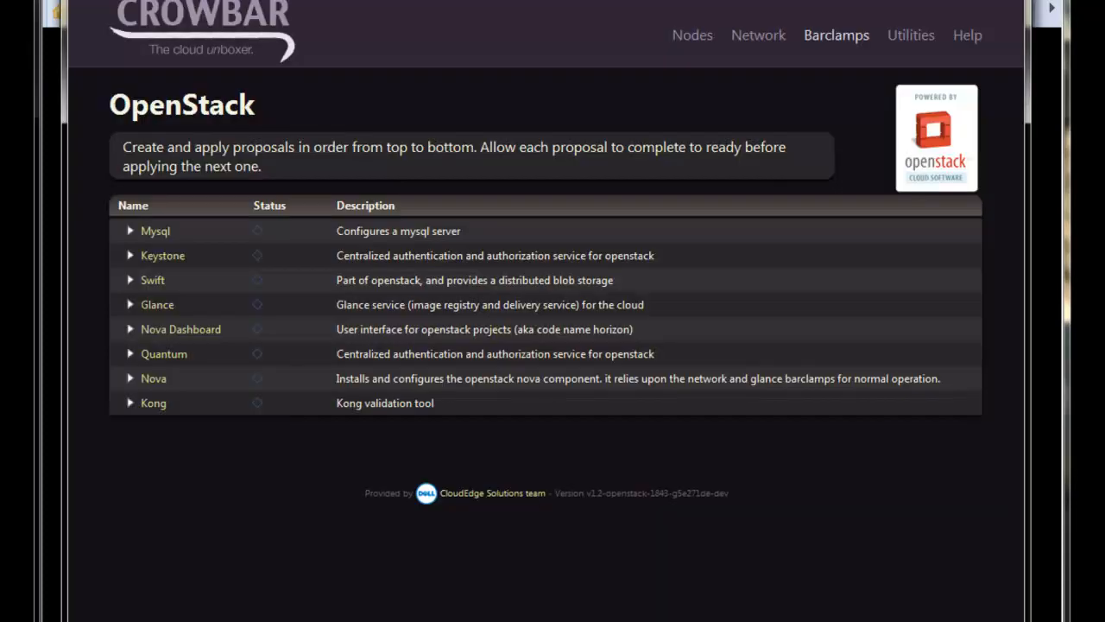
- Check that the Crowbar Node Dashboard lists only admin, then return to Node1 in VMware
{"action": "left_click", "coordinate": [672, 57]}
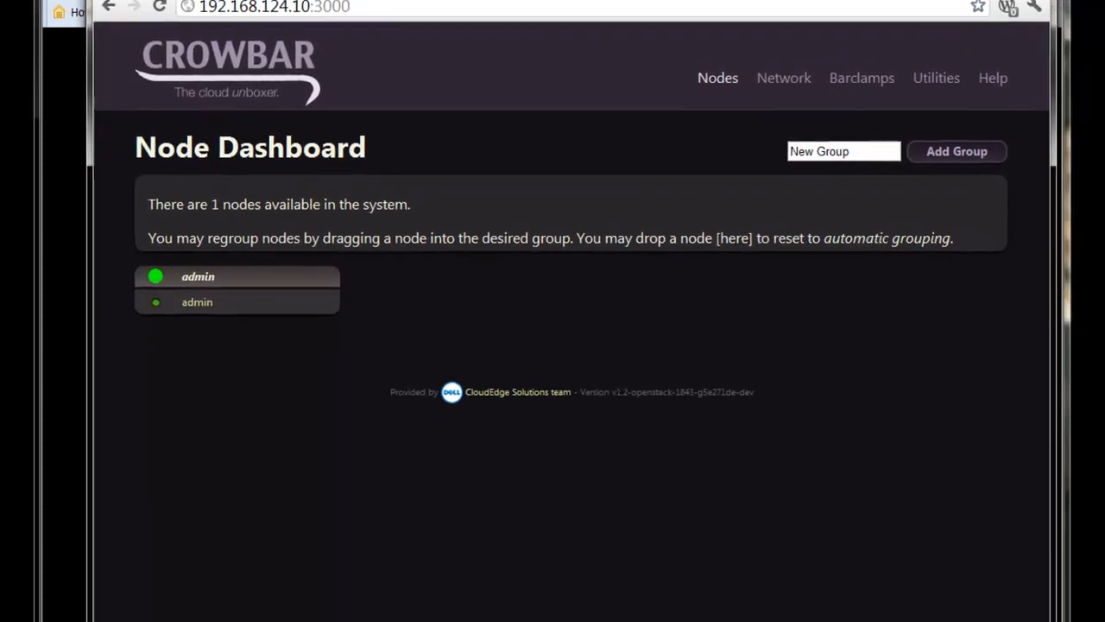
{"action": "key", "text": "alt+Tab"}
{"action": "left_click", "coordinate": [532, 14]}
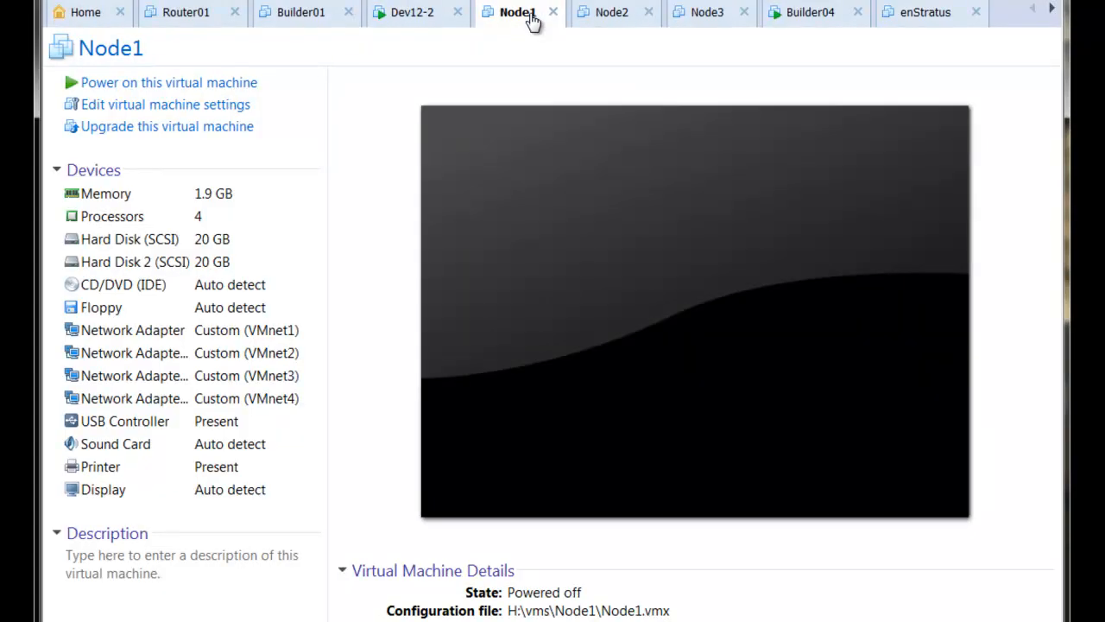
{"action": "left_click", "coordinate": [606, 21]}
- Power on Node1 and Node3 with Ctrl+B, then return to Node1's booting console
{"action": "left_click", "coordinate": [518, 19]}
{"action": "key", "text": "ctrl+b"}
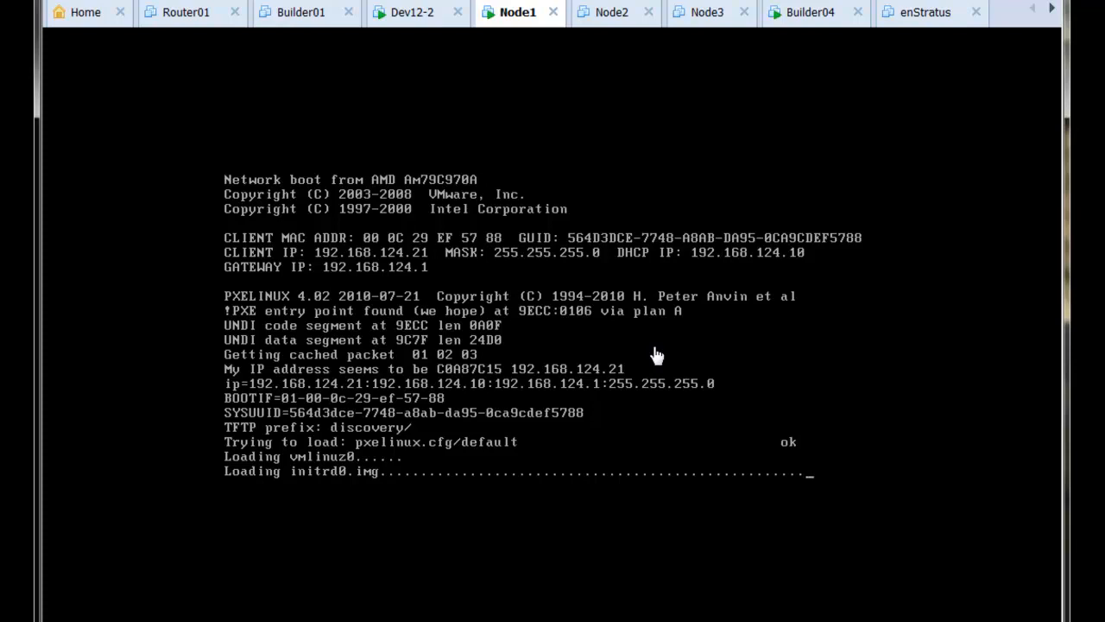
{"action": "left_click", "coordinate": [606, 19]}
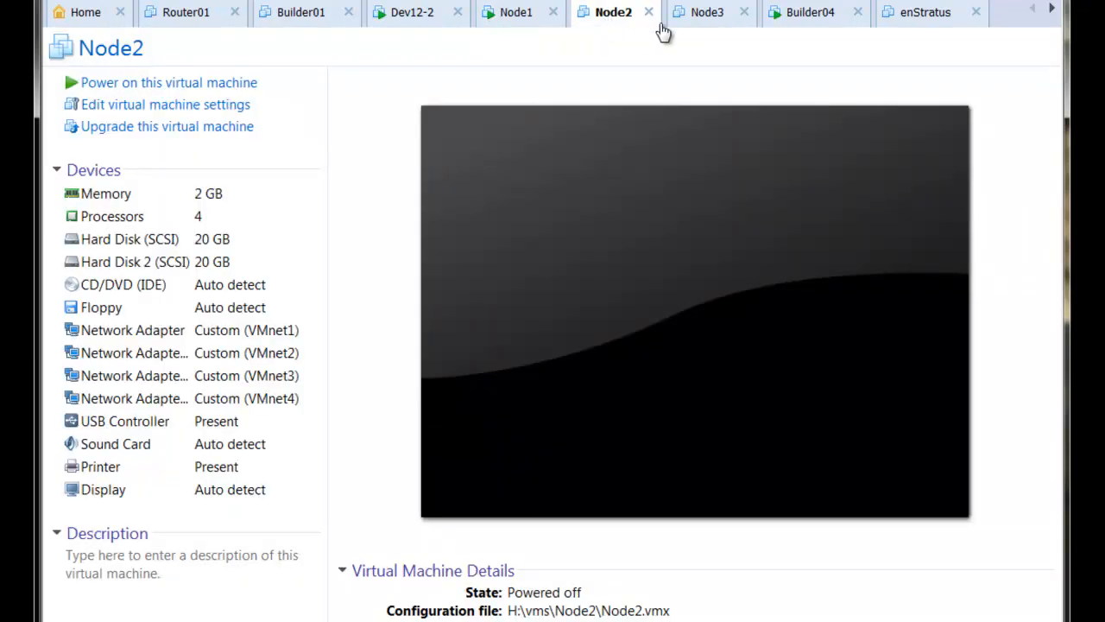
{"action": "left_click", "coordinate": [712, 19]}
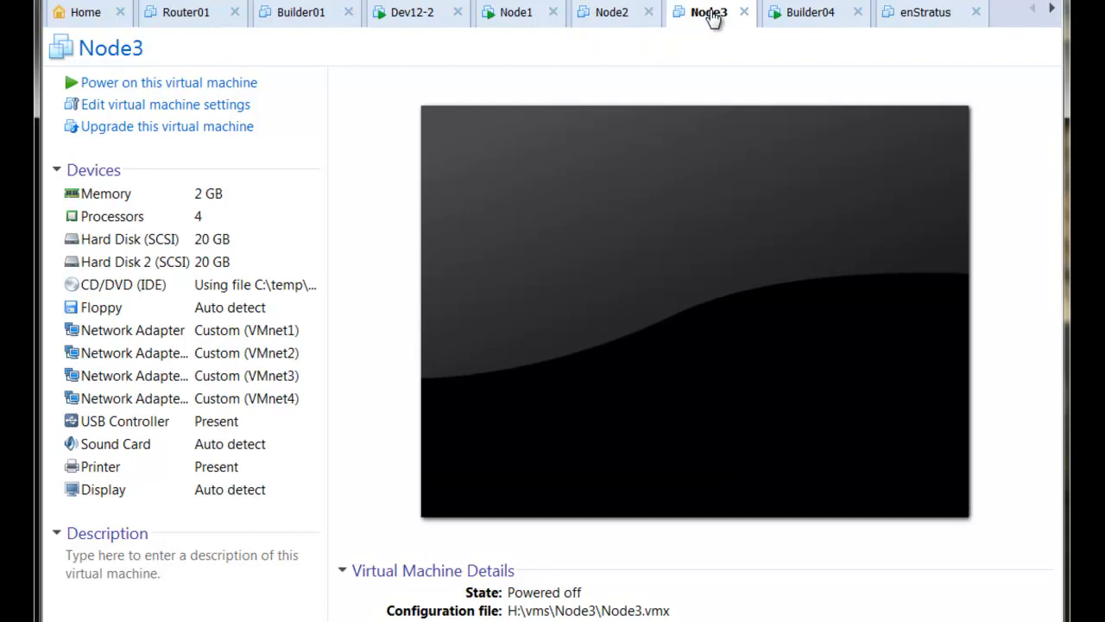
{"action": "key", "text": "ctrl+b"}
{"action": "left_click", "coordinate": [542, 13]}
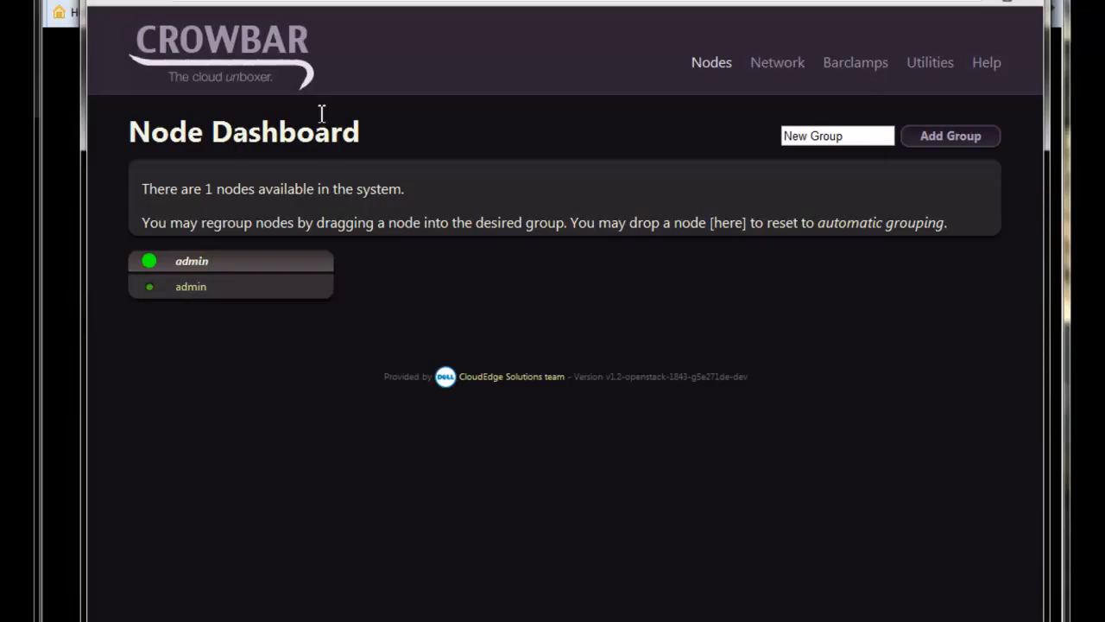
- Reload the Crowbar Node Dashboard until admin plus three d00-0c-29 nodes appear
{"action": "mouse_move", "coordinate": [766, 69]}
{"action": "mouse_move", "coordinate": [712, 64]}
{"action": "left_click", "coordinate": [693, 84]}
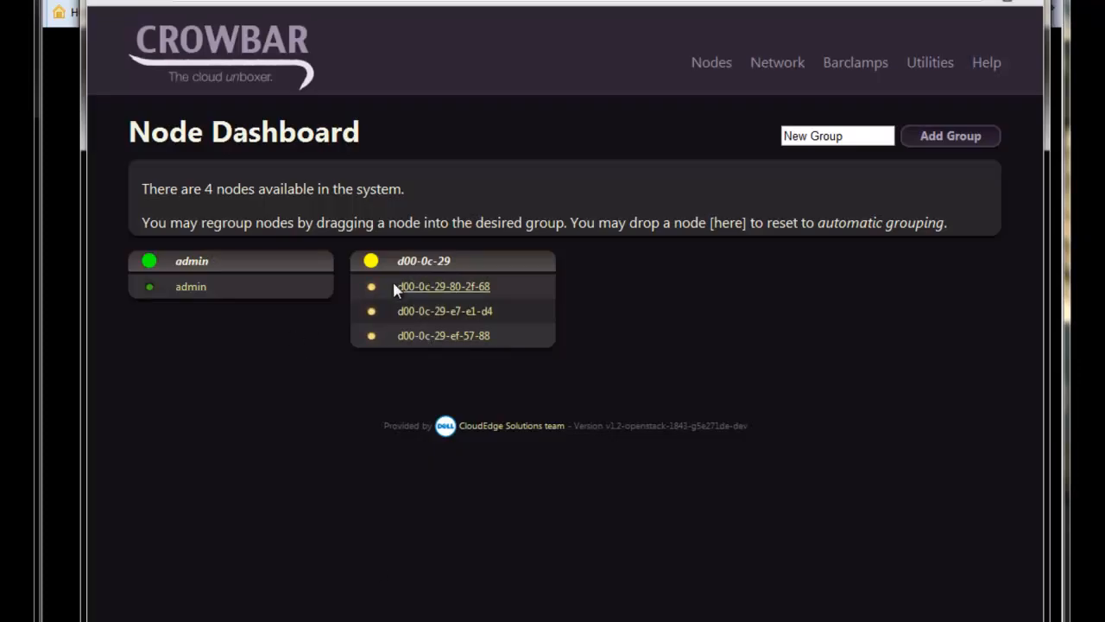
- Open Nodes > Bulk Edit and tick Allocate for all three new nodes
{"action": "mouse_move", "coordinate": [723, 72]}
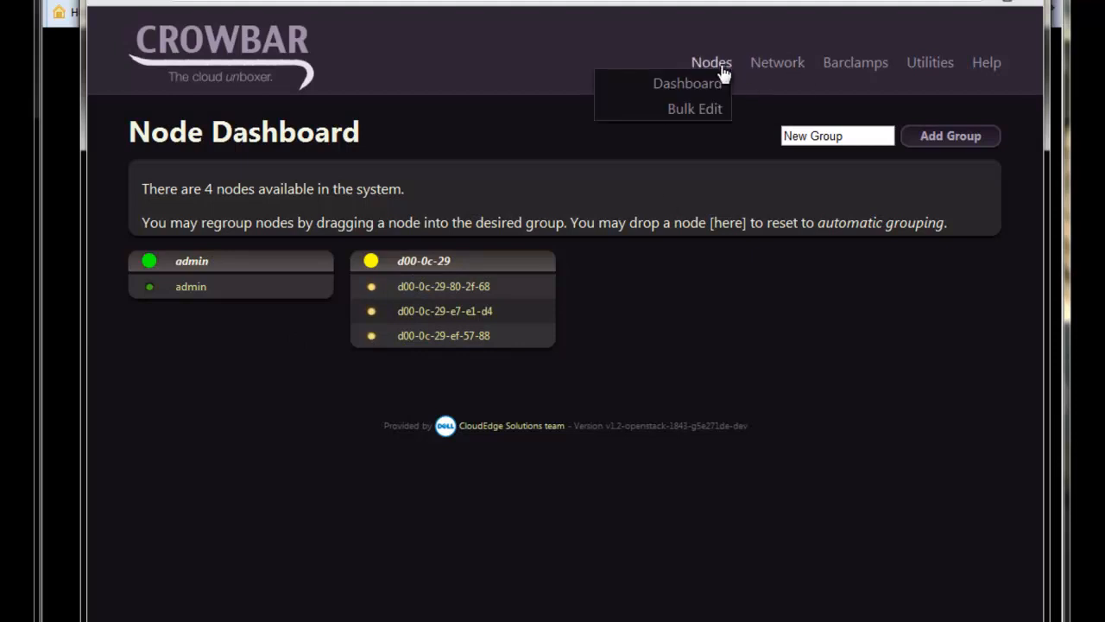
{"action": "left_click", "coordinate": [699, 113]}
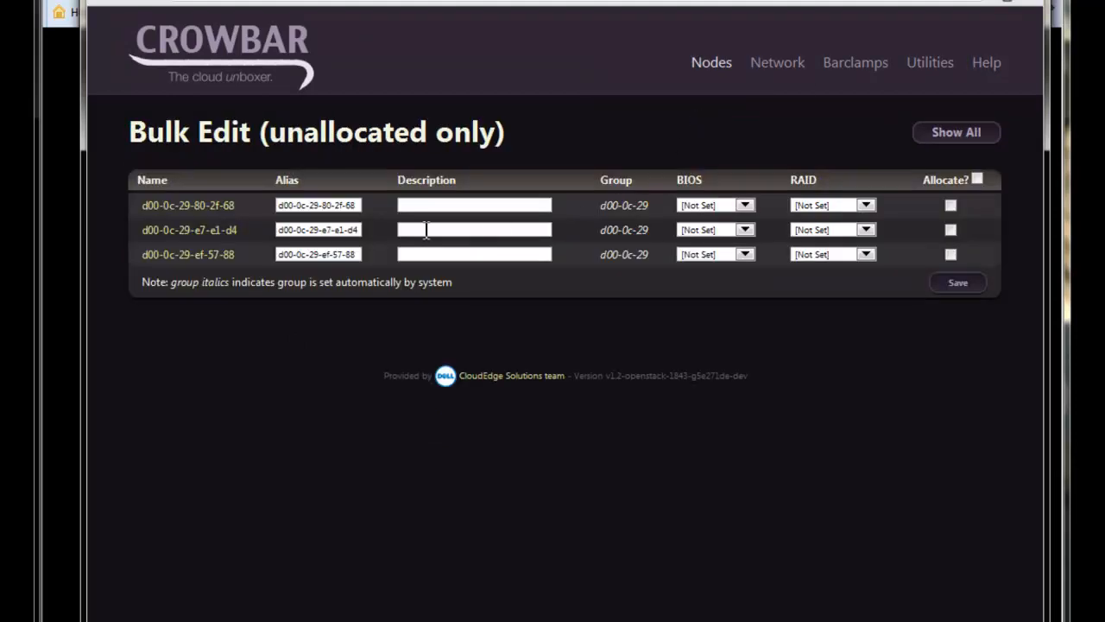
{"action": "left_click", "coordinate": [950, 206]}
{"action": "left_click", "coordinate": [951, 230]}
{"action": "left_click", "coordinate": [951, 254]}
- Set the three node aliases to Node1, Node2 and Node3
{"action": "left_click", "coordinate": [498, 207]}
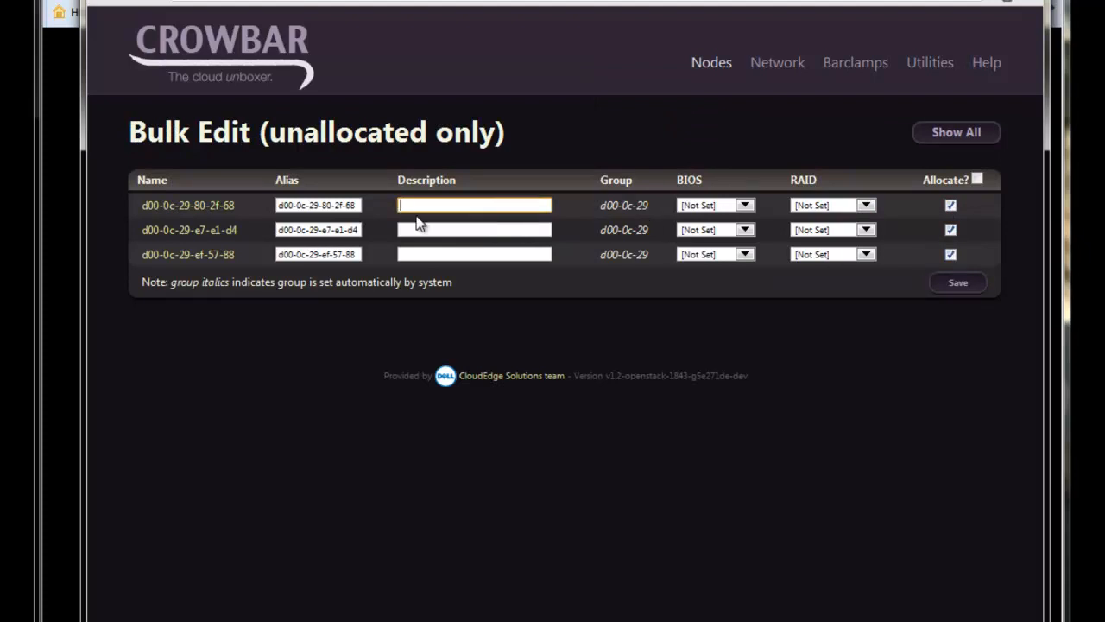
{"action": "left_click", "coordinate": [338, 206]}
{"action": "key", "text": "Home"}
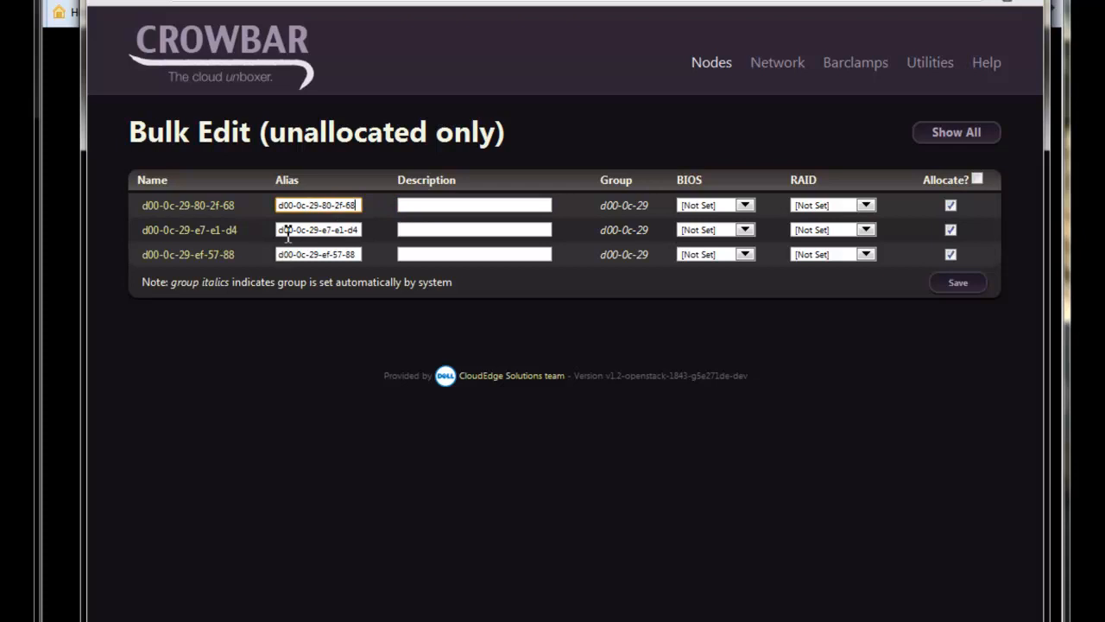
{"action": "key", "text": "ctrl+a"}
{"action": "type", "text": "Node1"}
{"action": "left_click", "coordinate": [333, 230]}
{"action": "key", "text": "ctrl+a"}
{"action": "type", "text": "Node2"}
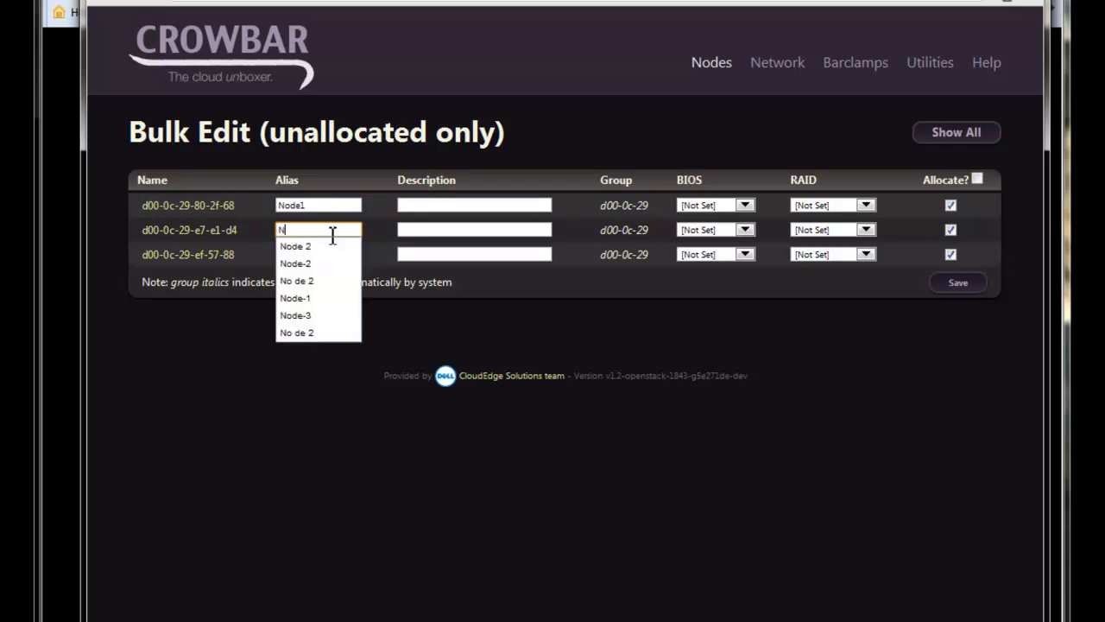
{"action": "key", "text": "Tab"}
{"action": "key", "text": "Tab"}
{"action": "key", "text": "Tab"}
{"action": "left_click", "coordinate": [314, 254]}
{"action": "key", "text": "ctrl+a"}
{"action": "type", "text": "Node3"}
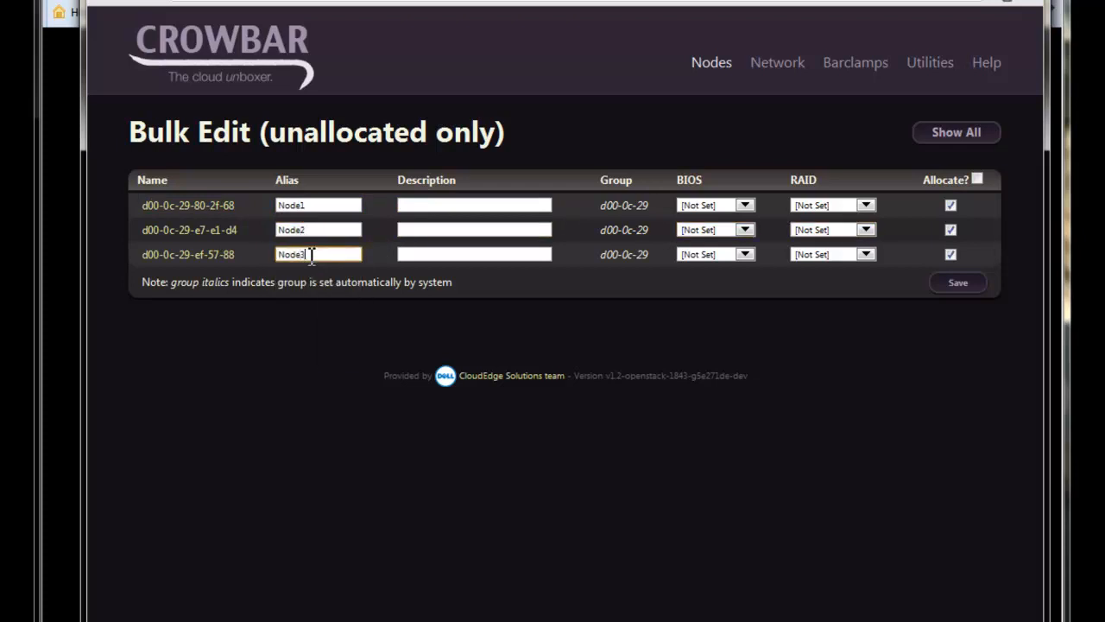
- Set the node descriptions to Controller, Compute 1 and Compute 2
{"action": "left_click", "coordinate": [430, 204]}
{"action": "type", "text": "Controller"}
{"action": "left_click", "coordinate": [434, 229]}
{"action": "type", "text": "Compute 1"}
{"action": "key", "text": "Tab"}
{"action": "left_click", "coordinate": [429, 254]}
{"action": "type", "text": "Compute 2"}
{"action": "left_click", "coordinate": [478, 230]}
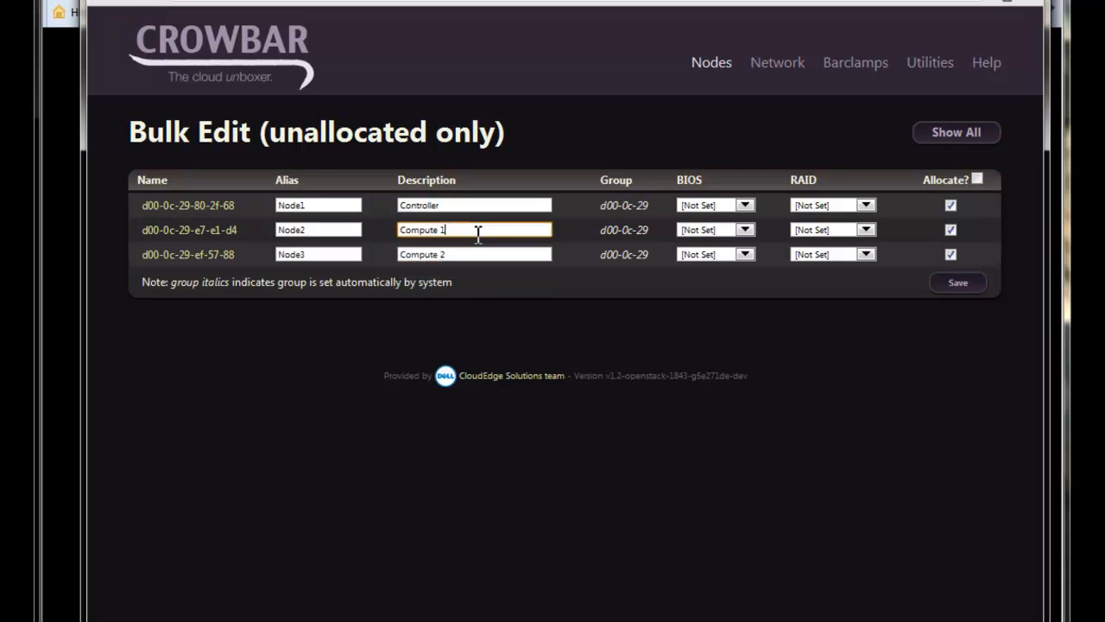
{"action": "left_click", "coordinate": [473, 205]}
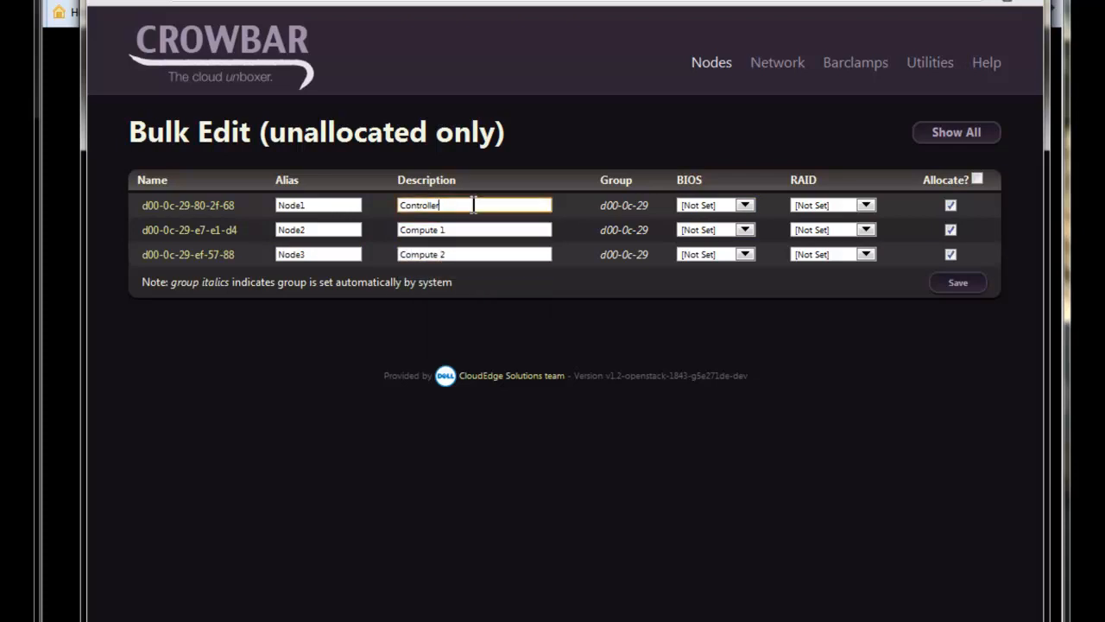
- Save the bulk edits, reload Bulk Edit, and switch to the VM consoles
{"action": "left_click", "coordinate": [943, 284]}
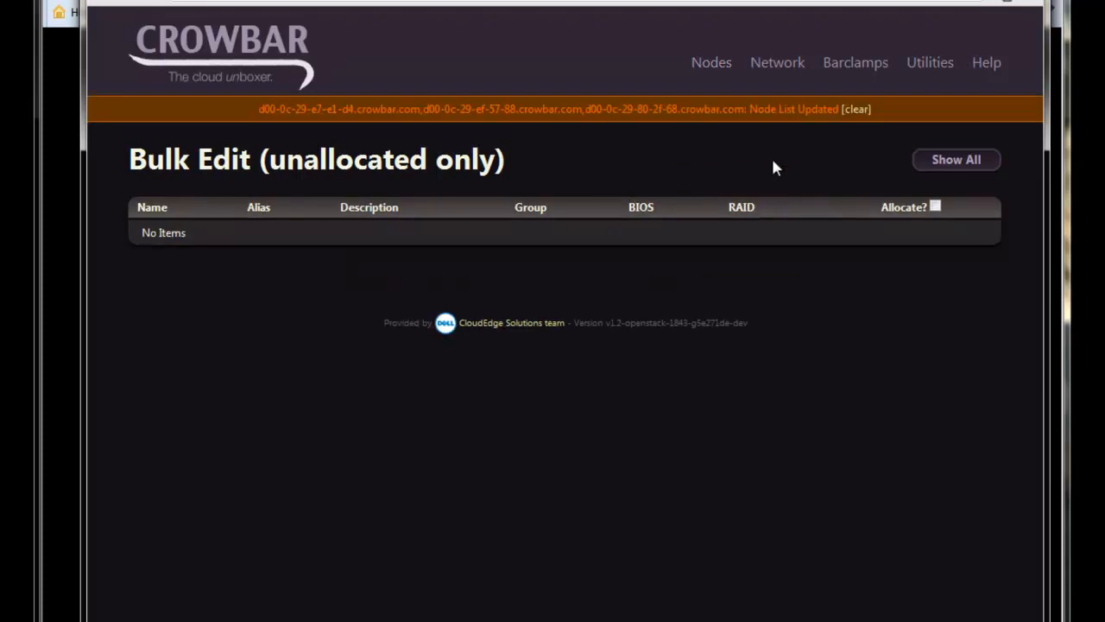
{"action": "mouse_move", "coordinate": [722, 69]}
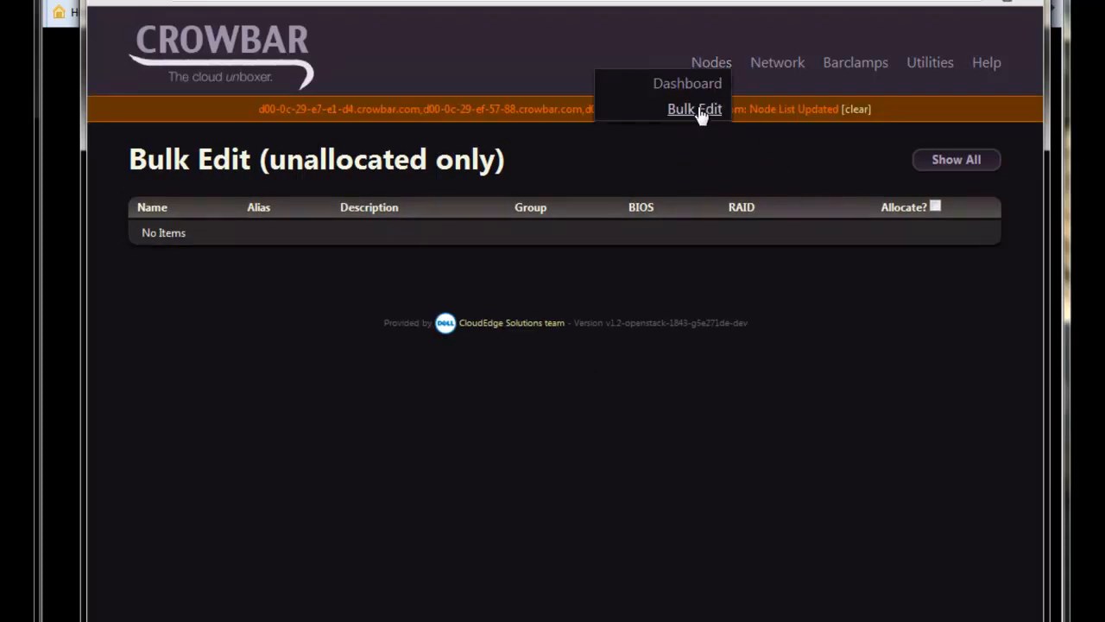
{"action": "left_click", "coordinate": [701, 110]}
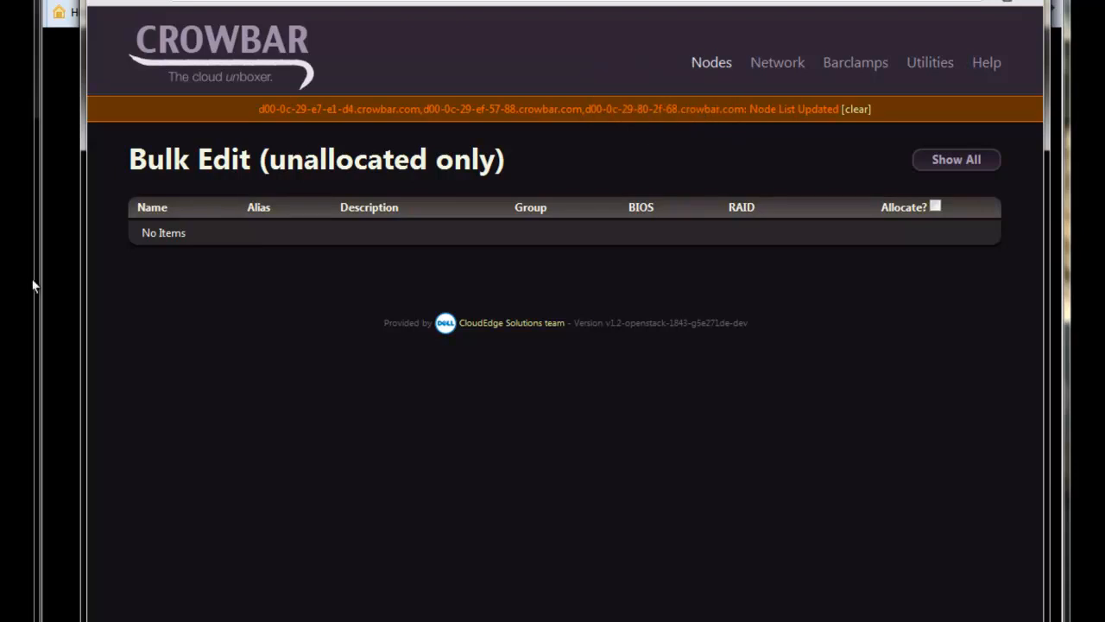
{"action": "left_click", "coordinate": [69, 260]}
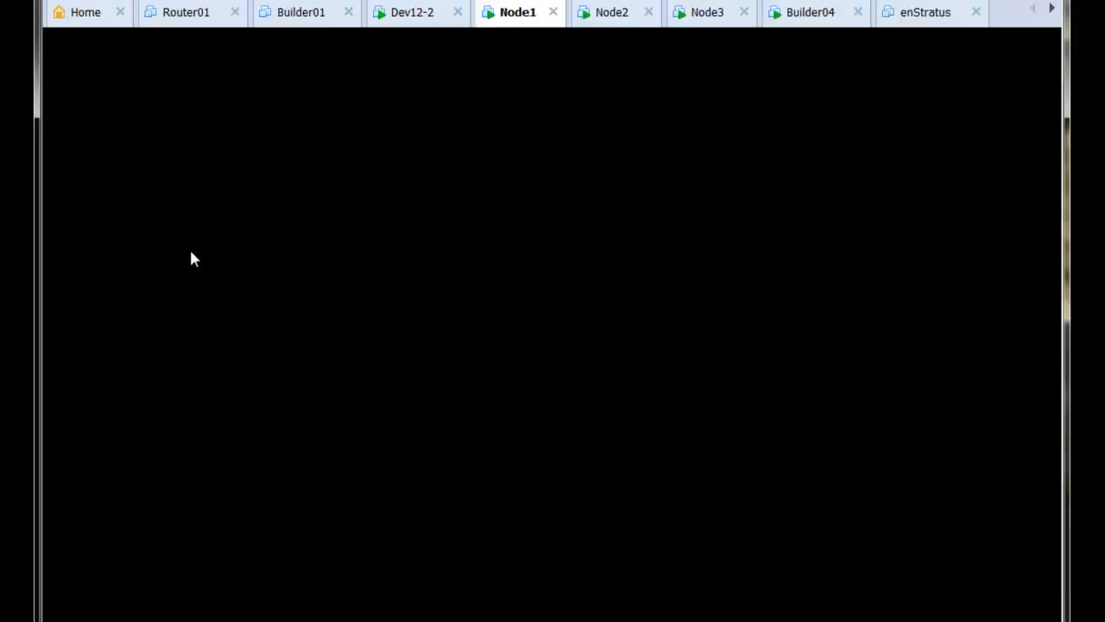
- Wake the Node1 console to watch its Chef provisioning run
{"action": "left_click", "coordinate": [532, 122]}
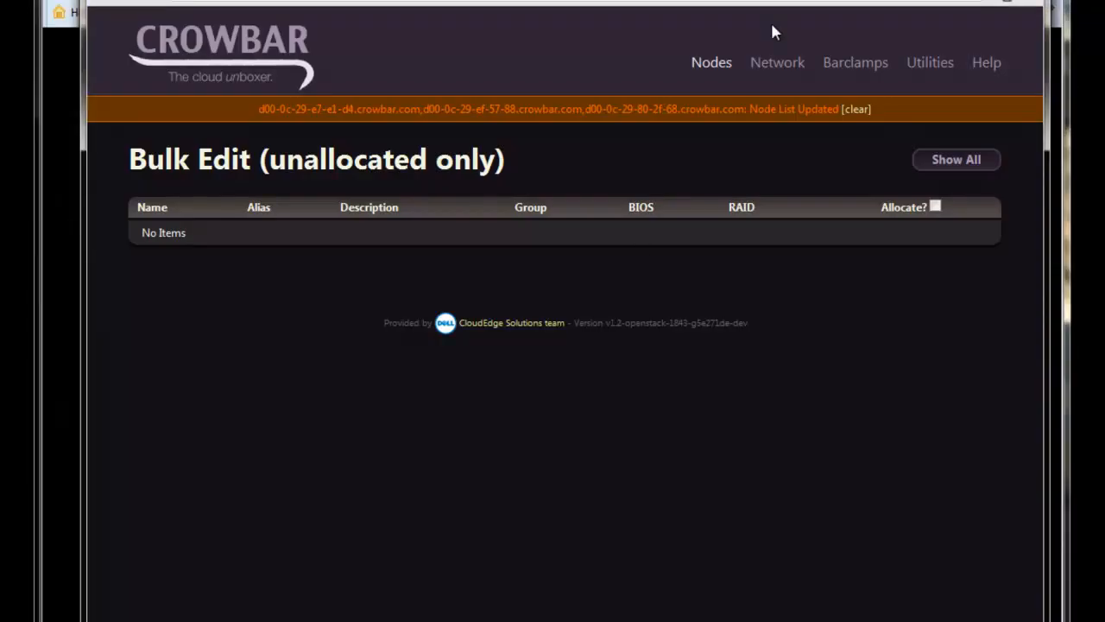
- Reopen the Node Dashboard and wait for Node1, Node2 and Node3 to turn green
{"action": "mouse_move", "coordinate": [711, 66]}
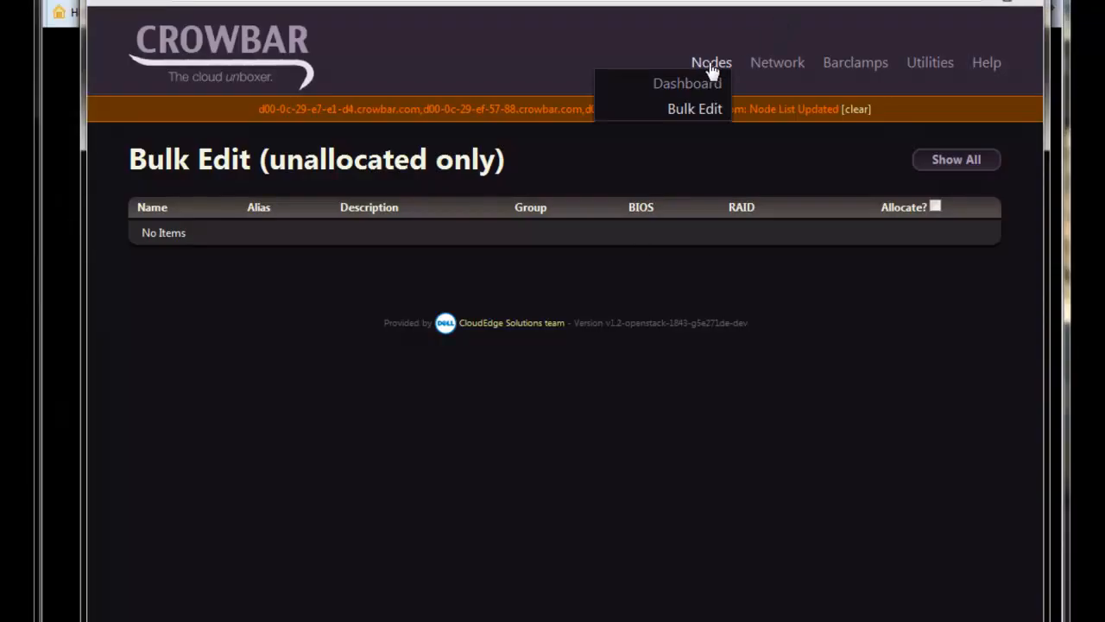
{"action": "left_click", "coordinate": [701, 87]}
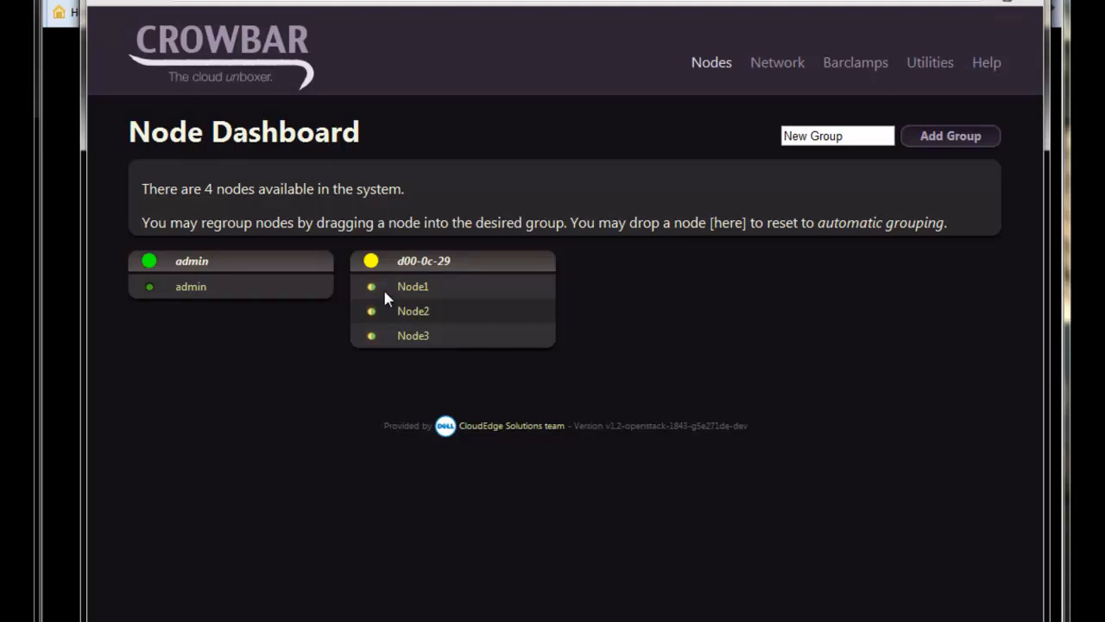
{"action": "mouse_move", "coordinate": [371, 288]}
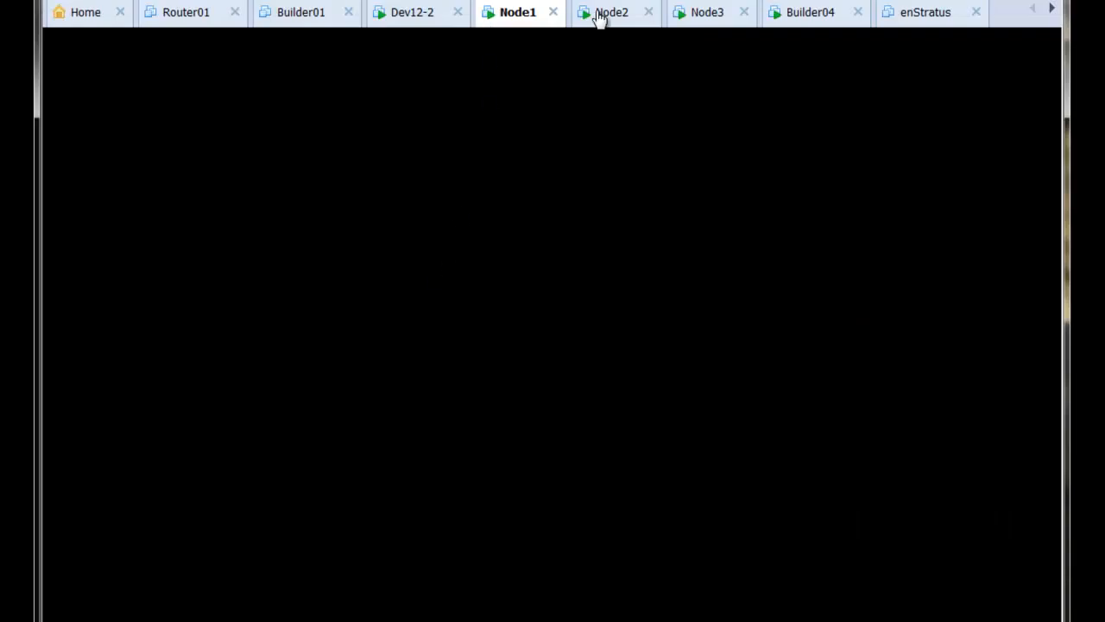
- Enter the login name 'crowbar' at Node1's Ubuntu console
{"action": "left_click", "coordinate": [610, 14]}
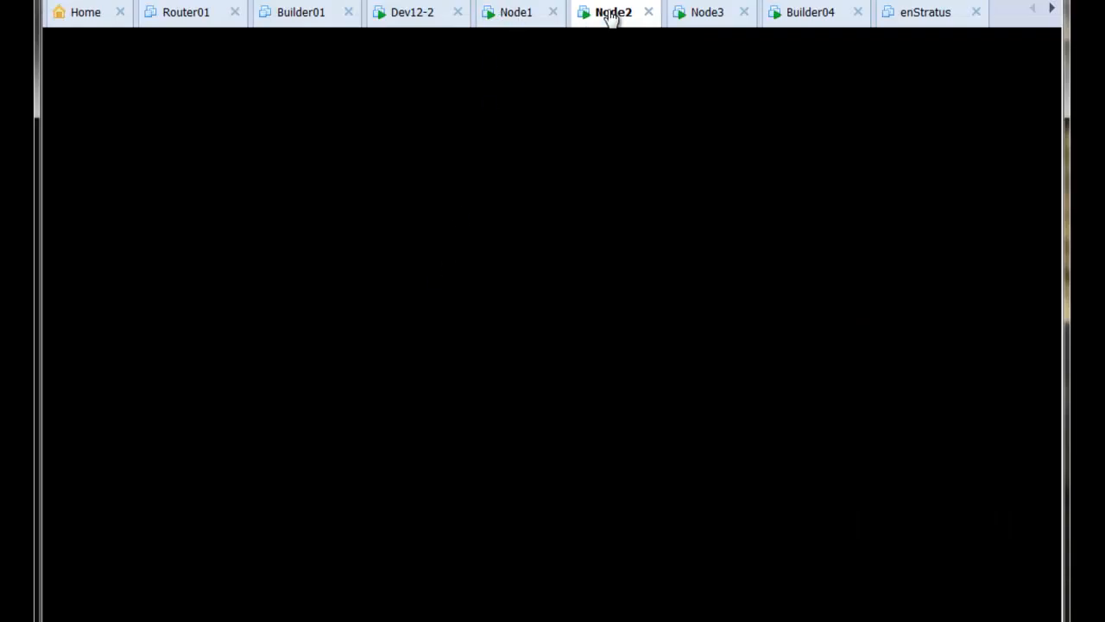
{"action": "left_click", "coordinate": [536, 19]}
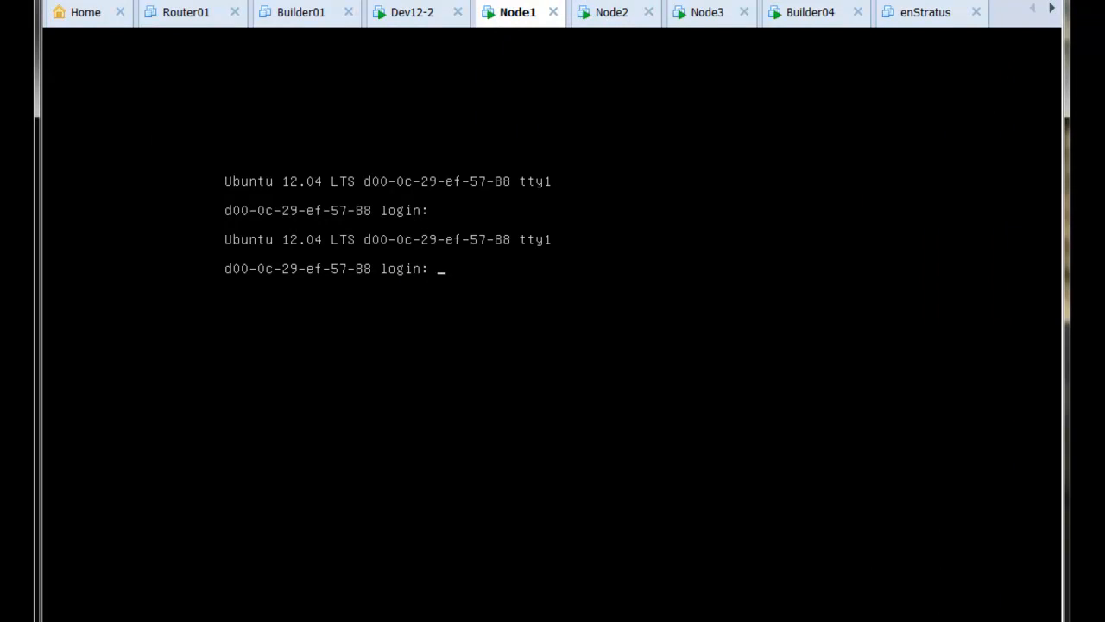
{"action": "type", "text": "crowbar"}
{"action": "key", "text": "Return"}
{"action": "key", "text": "Return"}
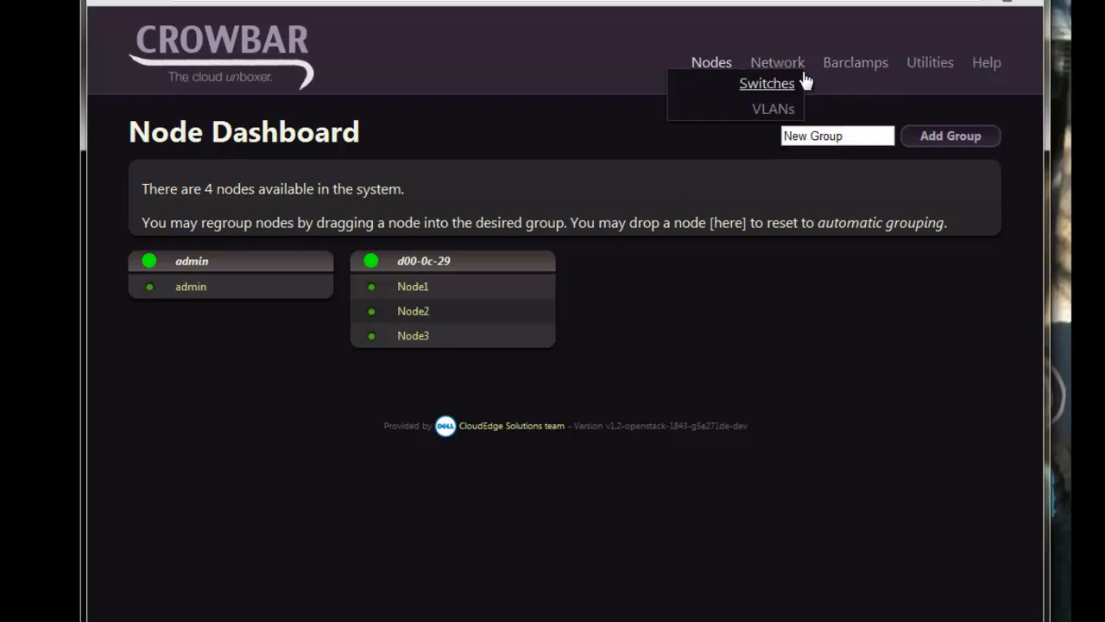
- Look over the core Crowbar barclamp list, then bring up the Node Dashboard
{"action": "mouse_move", "coordinate": [866, 69]}
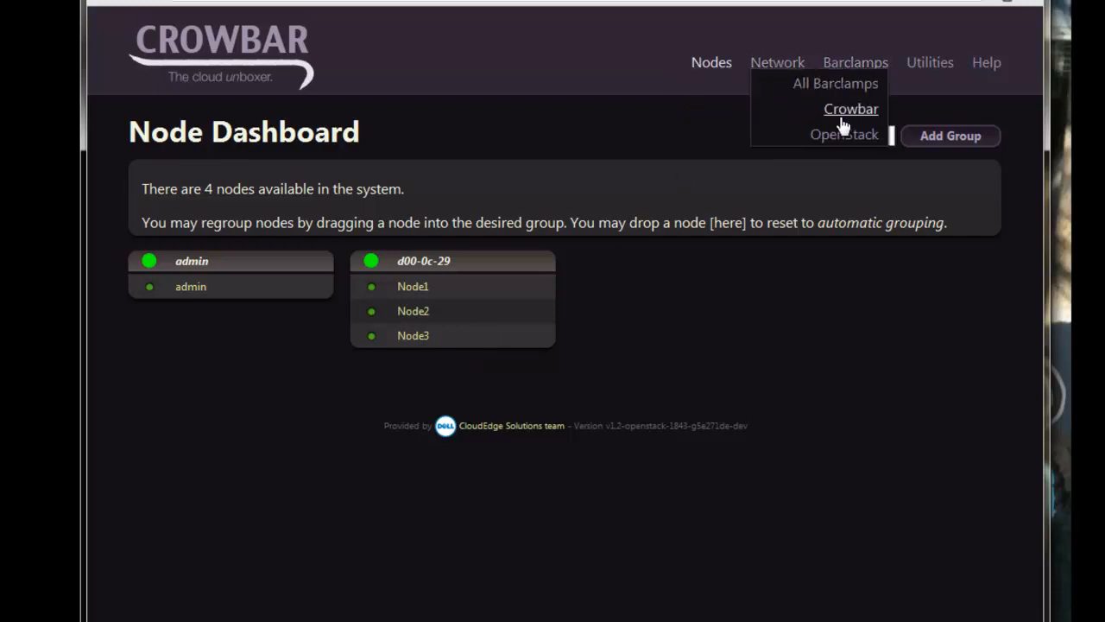
{"action": "left_click", "coordinate": [843, 111]}
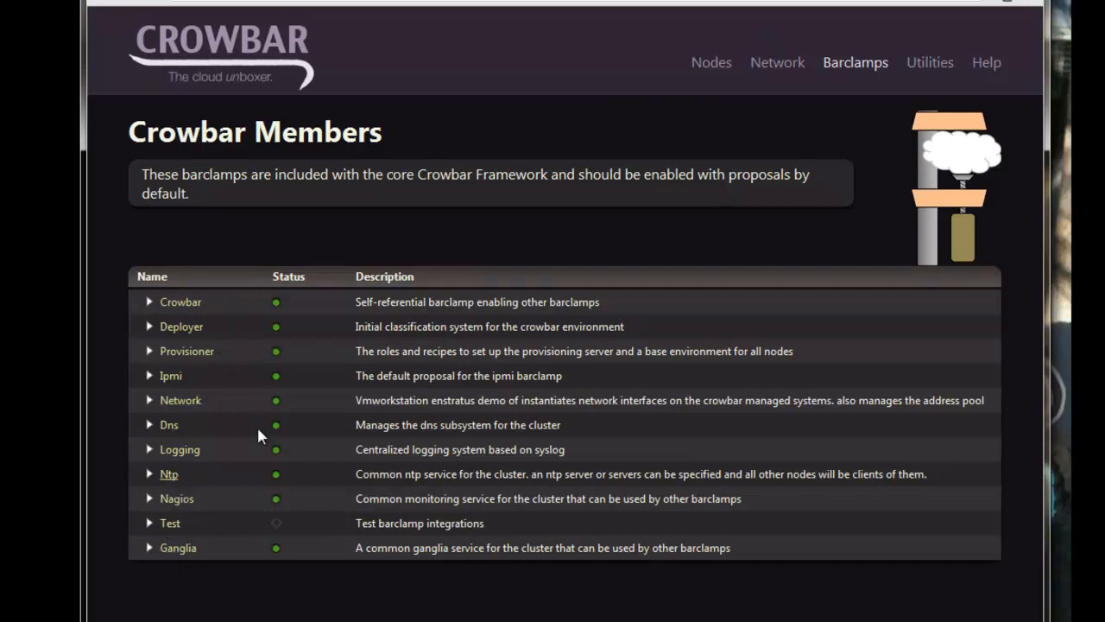
{"action": "mouse_move", "coordinate": [777, 64]}
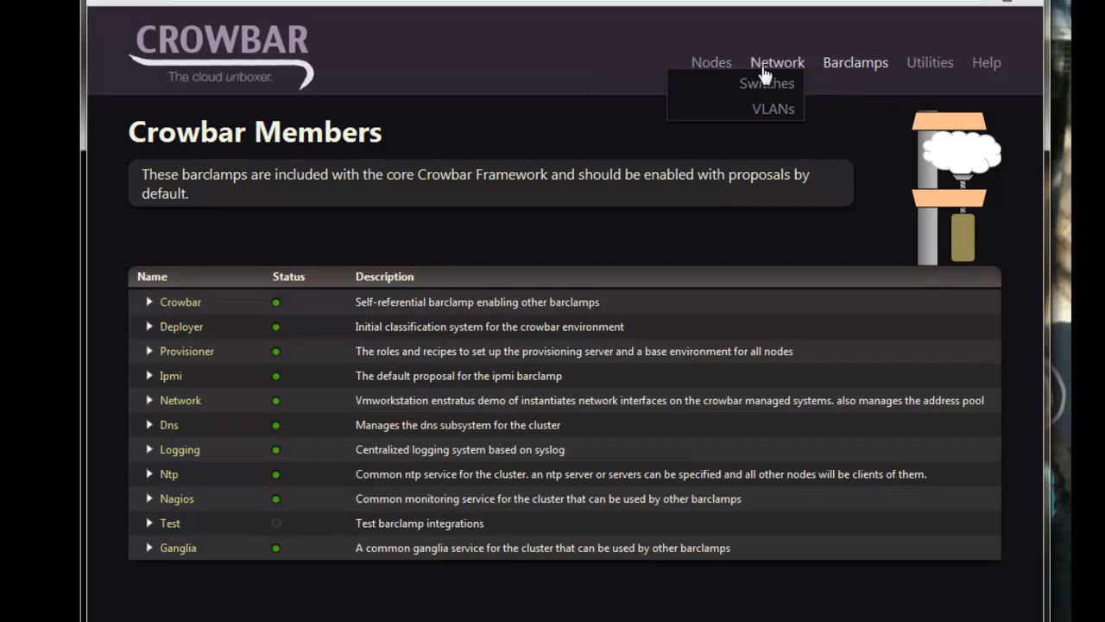
{"action": "mouse_move", "coordinate": [827, 72]}
{"action": "mouse_move", "coordinate": [710, 62]}
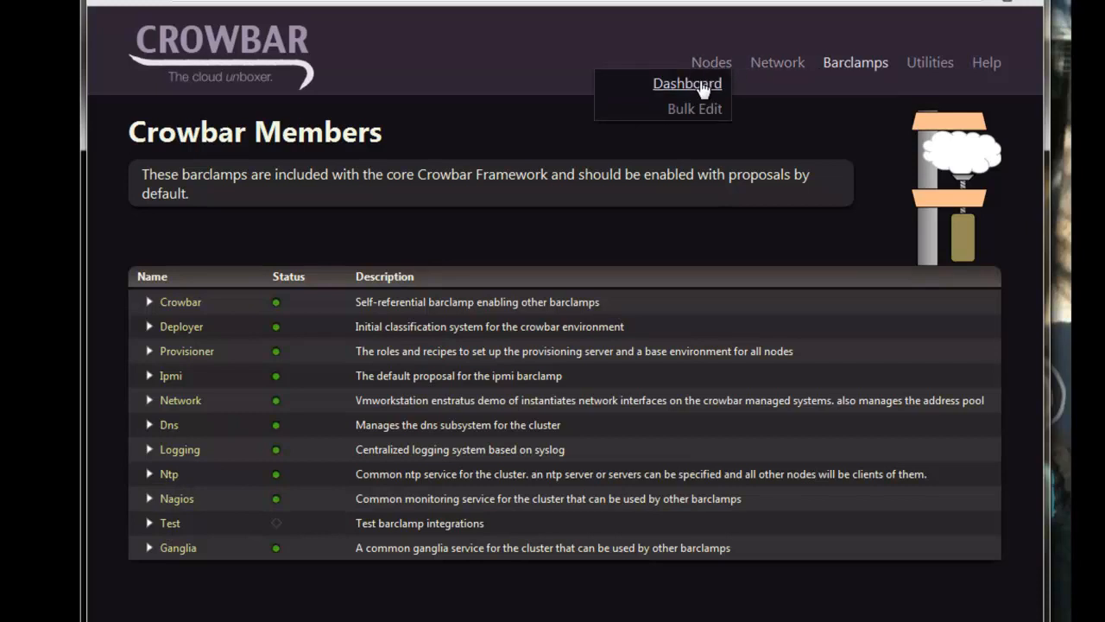
{"action": "left_click", "coordinate": [686, 80]}
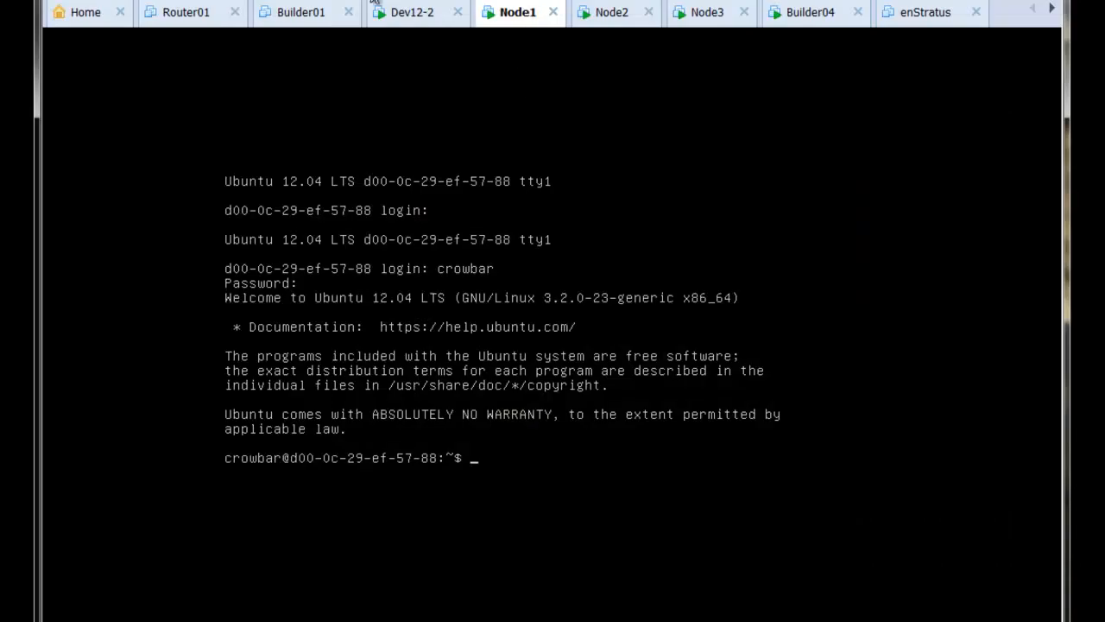
- Log into the Dev12-2 admin console as crowbar
{"action": "left_click", "coordinate": [401, 12]}
{"action": "type", "text": "crowbar"}
{"action": "key", "text": "Return"}
{"action": "key", "text": "Return"}
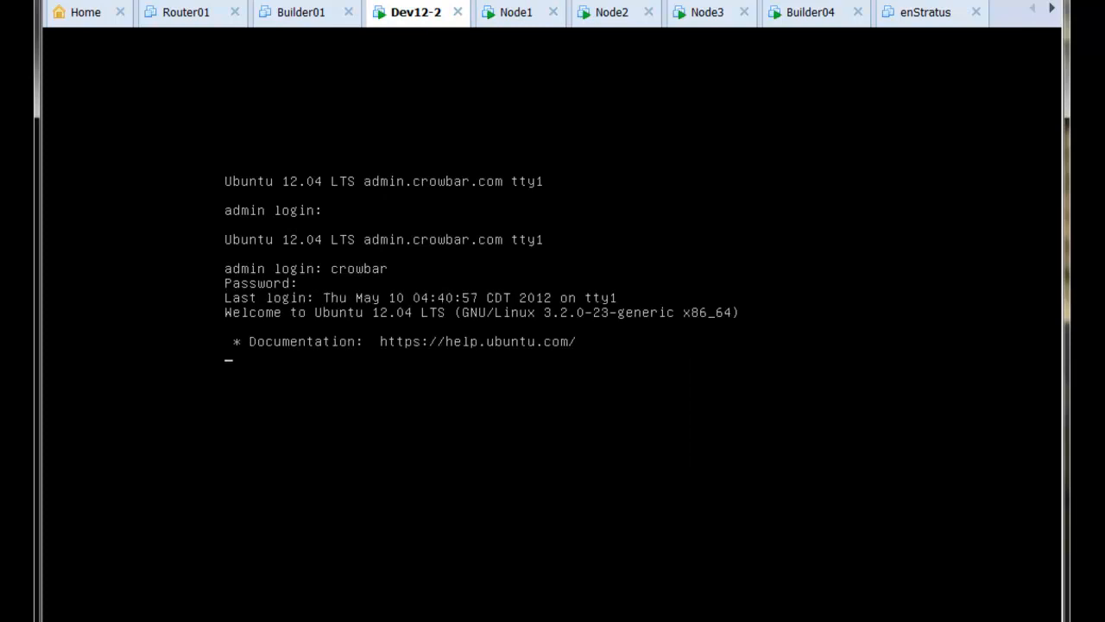
- Ping node1 to confirm it replies, then stop the ping
{"action": "type", "text": "ping "}
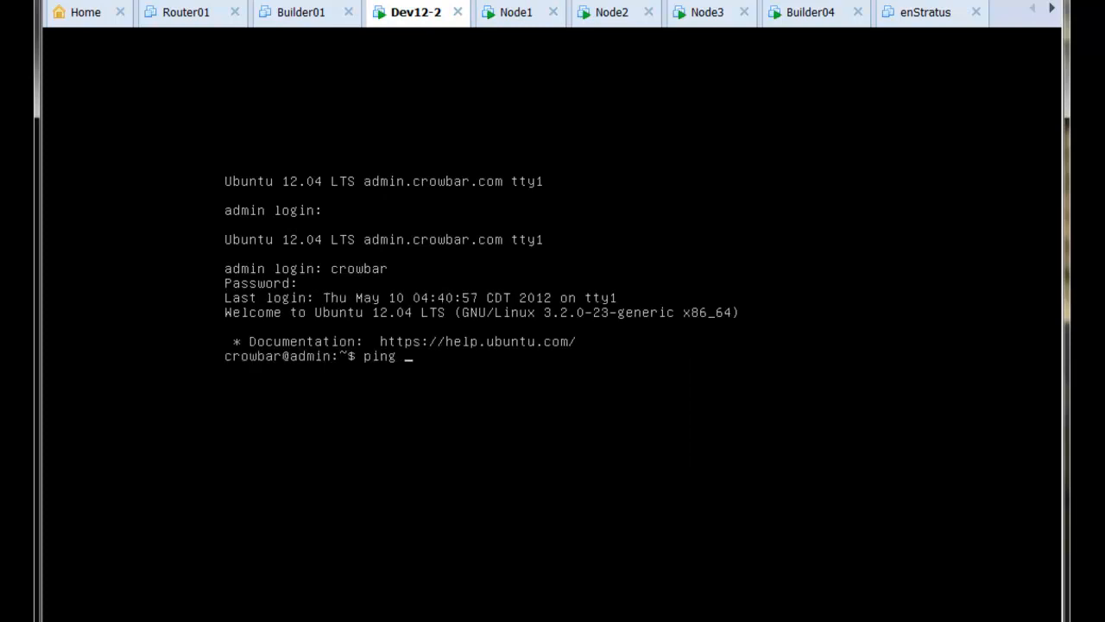
{"action": "type", "text": "node1"}
{"action": "key", "text": "Return"}
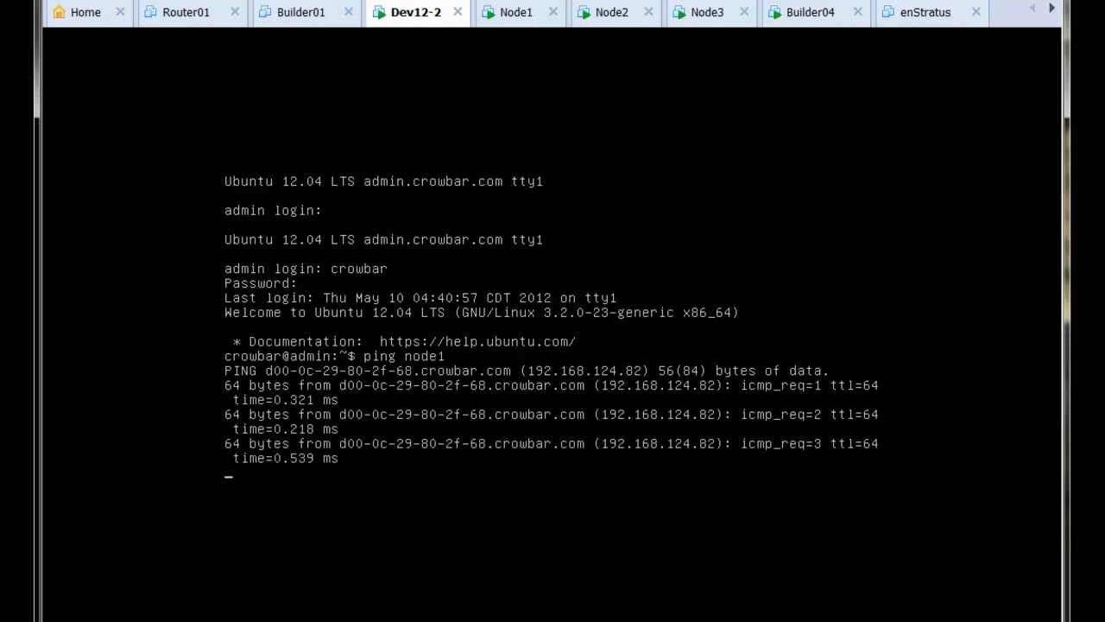
{"action": "key", "text": "ctrl+c"}
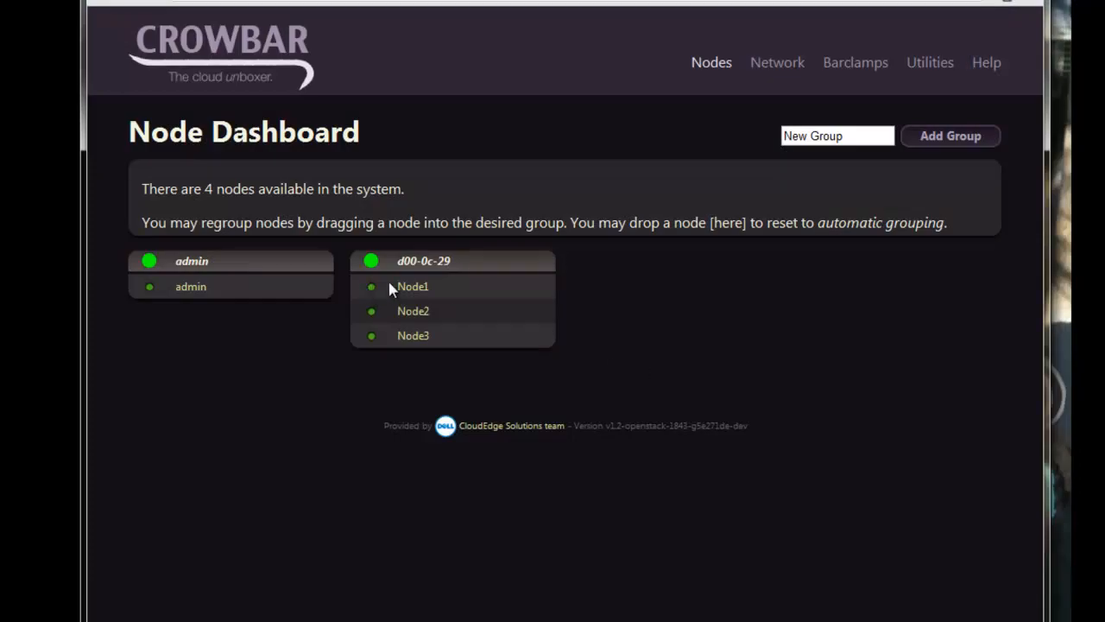
- Create an OpenStack node group and drag Node1 into it
{"action": "left_click", "coordinate": [860, 134]}
{"action": "key", "text": "ctrl+a"}
{"action": "type", "text": "OpenStack"}
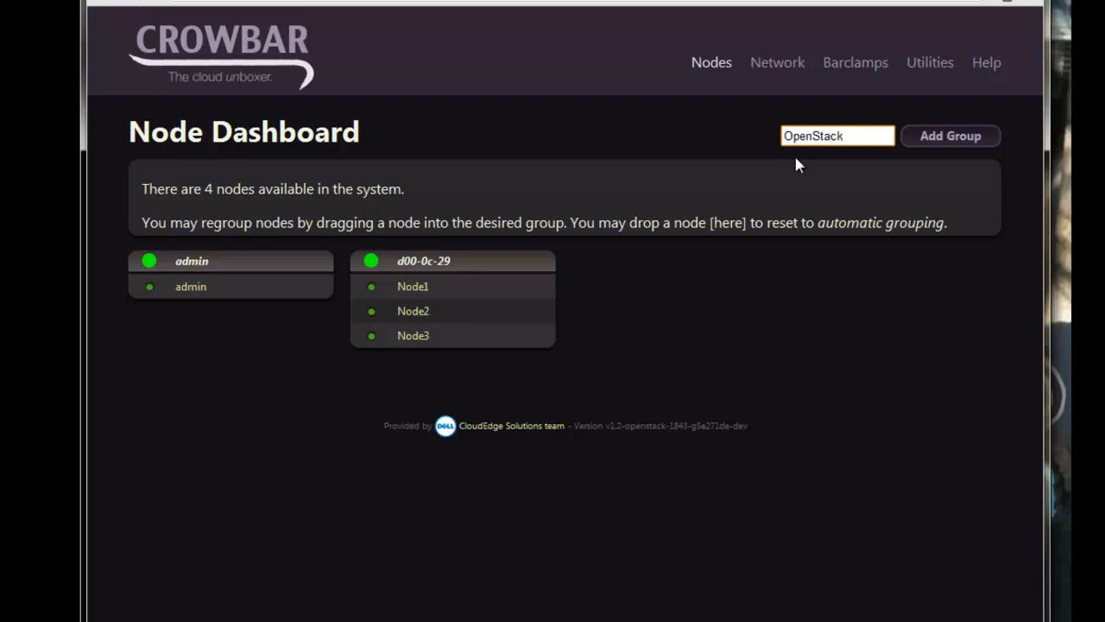
{"action": "left_click", "coordinate": [924, 141]}
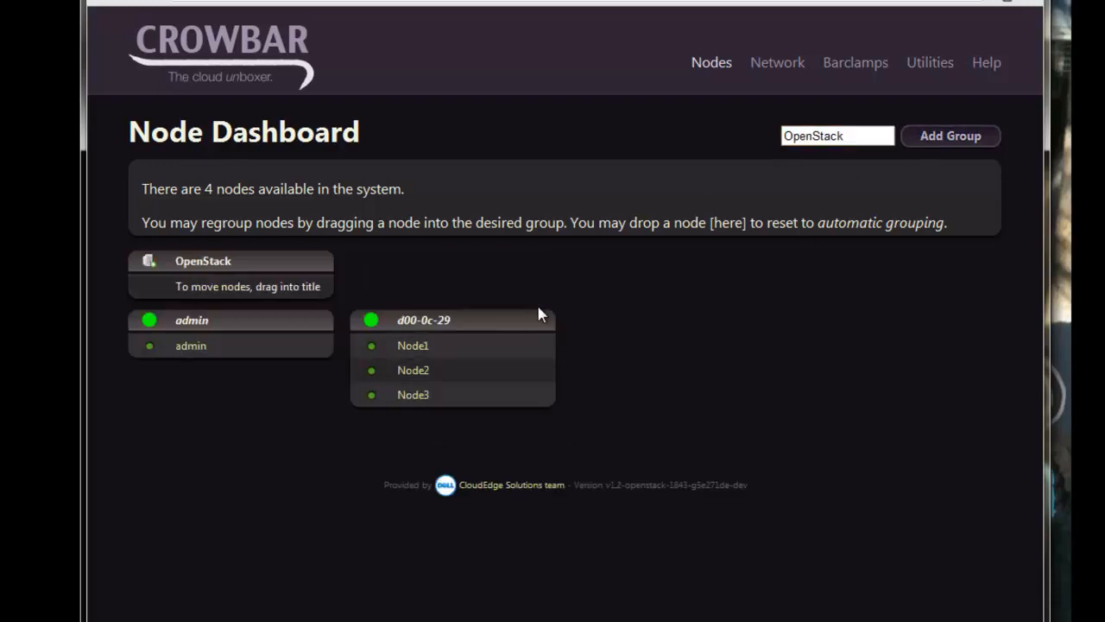
{"action": "left_click_drag", "start_coordinate": [411, 346], "coordinate": [208, 263]}
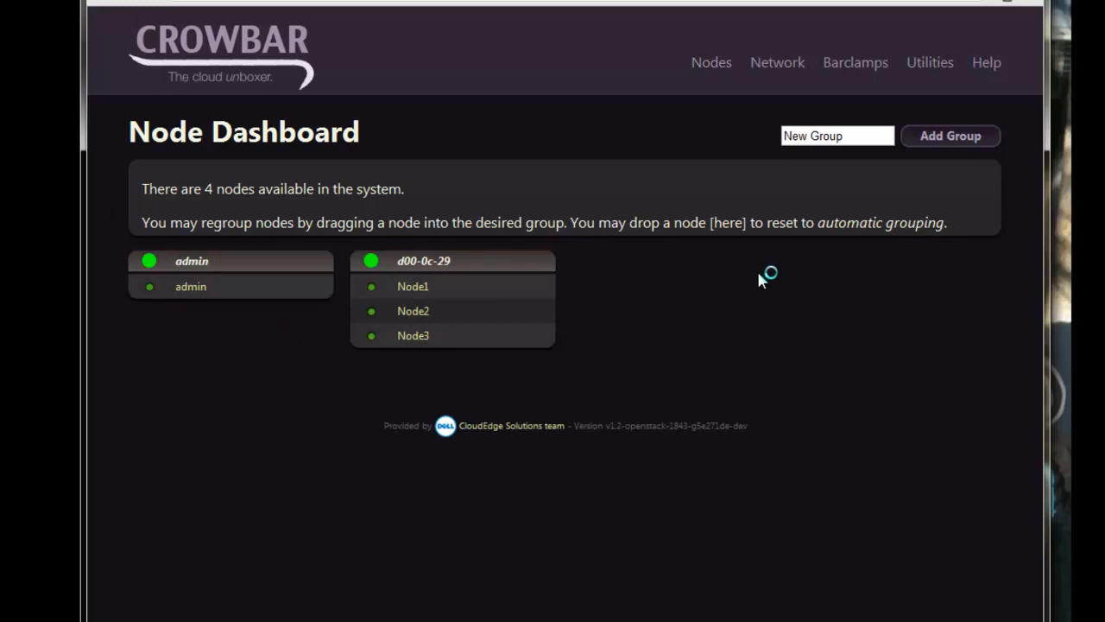
- Recreate the OpenStack group and move Node1, Node2 and Node3 into it
{"action": "left_click", "coordinate": [858, 136]}
{"action": "key", "text": "ctrl+shift+Left"}
{"action": "key", "text": "ctrl+shift+Left"}
{"action": "type", "text": "OpenStack"}
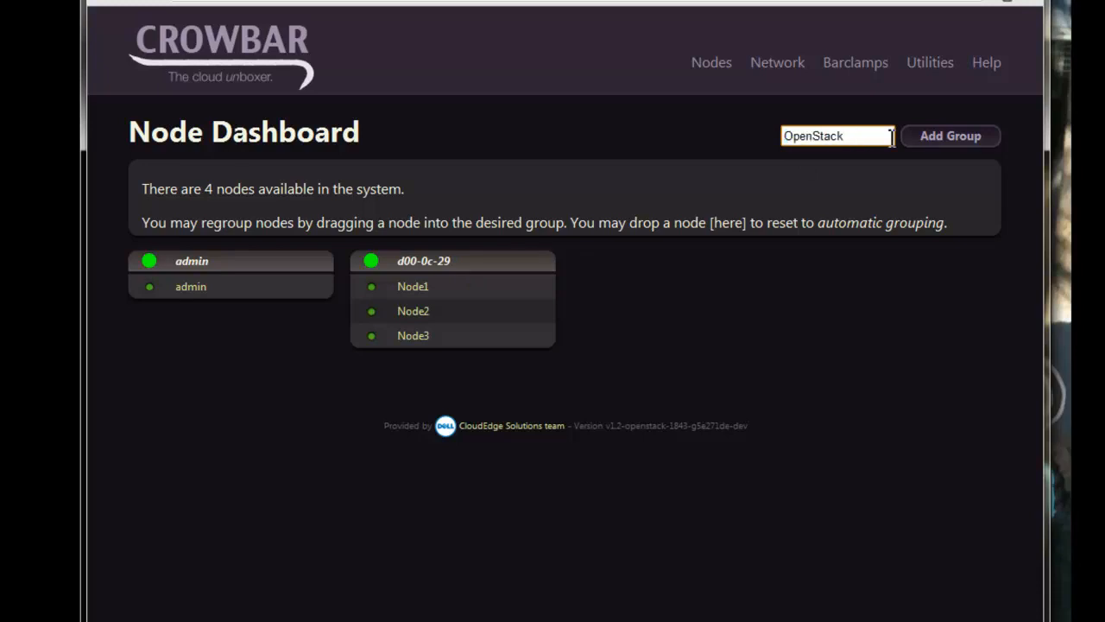
{"action": "left_click", "coordinate": [939, 138]}
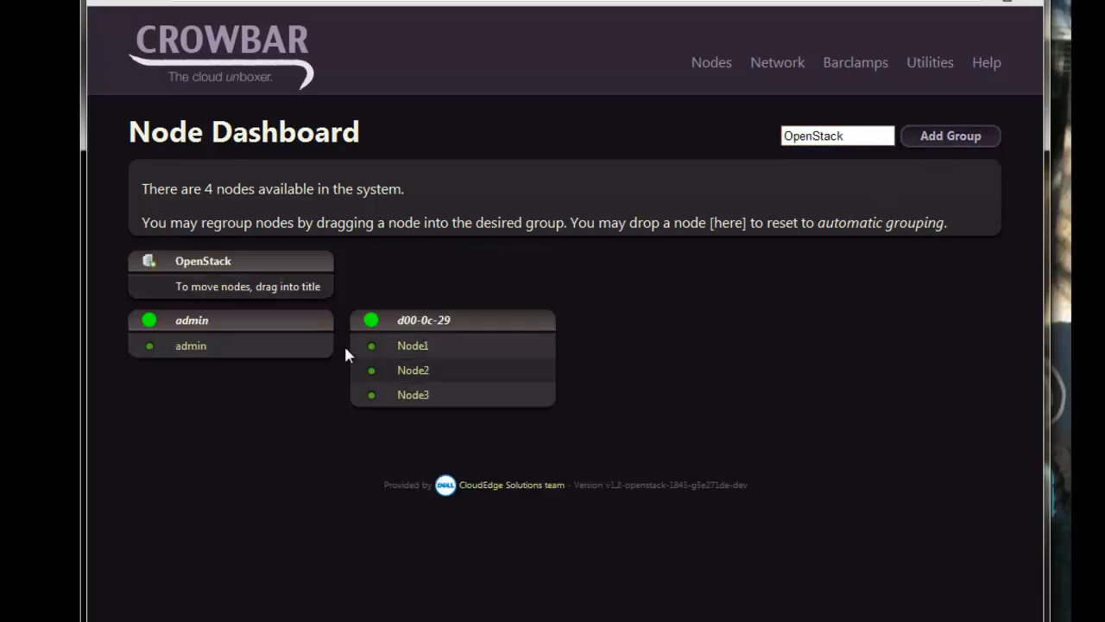
{"action": "left_click_drag", "start_coordinate": [417, 354], "coordinate": [188, 259]}
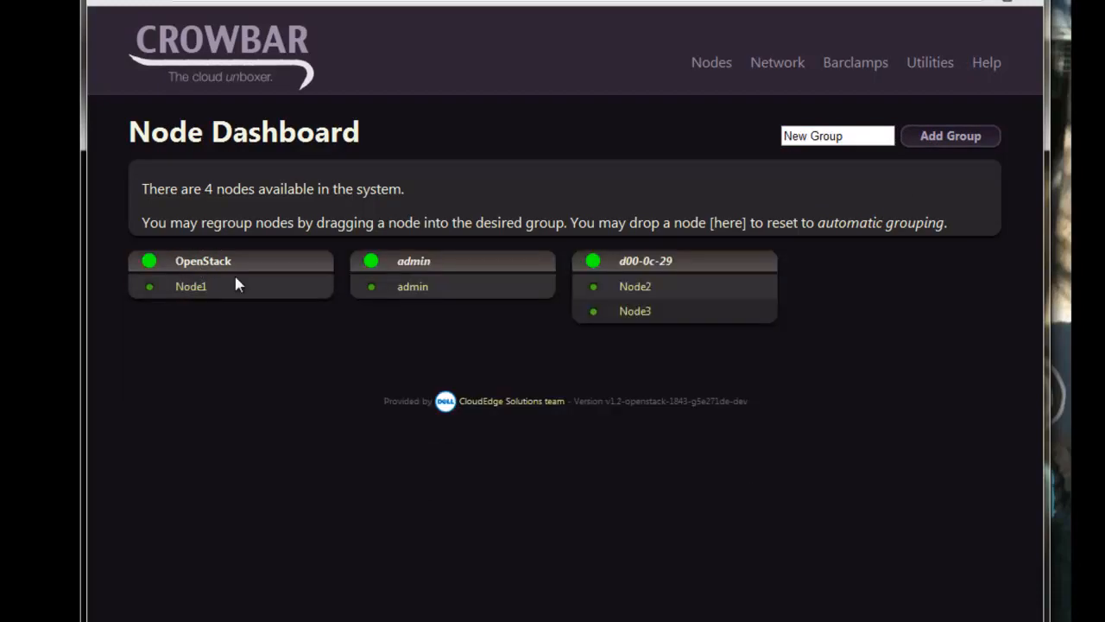
{"action": "left_click_drag", "start_coordinate": [643, 286], "coordinate": [212, 263]}
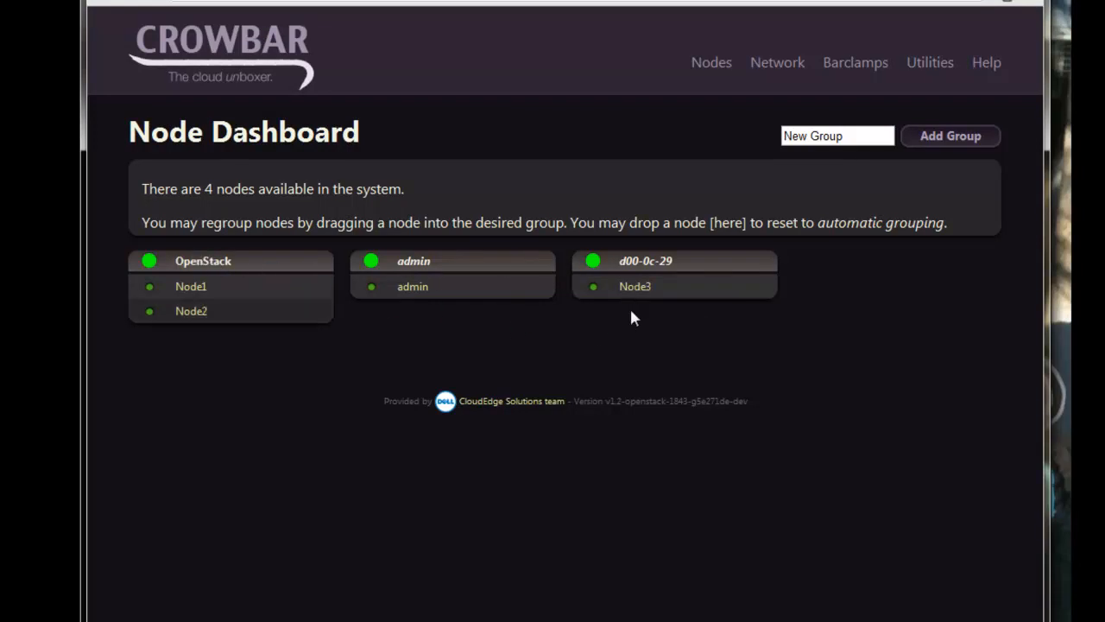
{"action": "left_click_drag", "start_coordinate": [634, 286], "coordinate": [203, 264]}
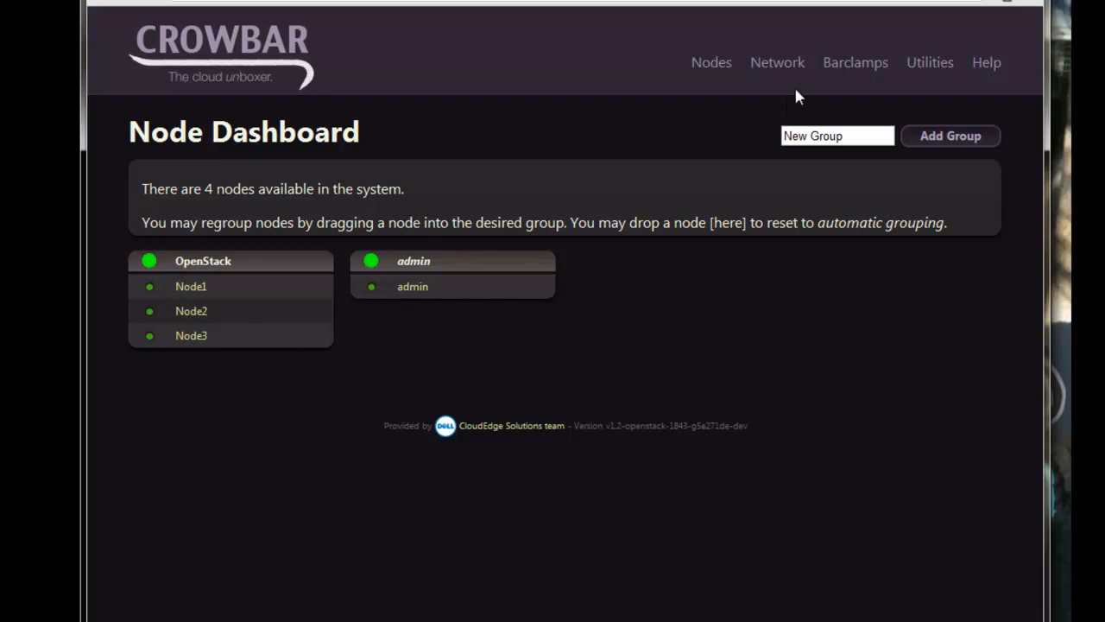
- Create a new Mysql proposal from the OpenStack barclamp list
{"action": "mouse_move", "coordinate": [851, 67]}
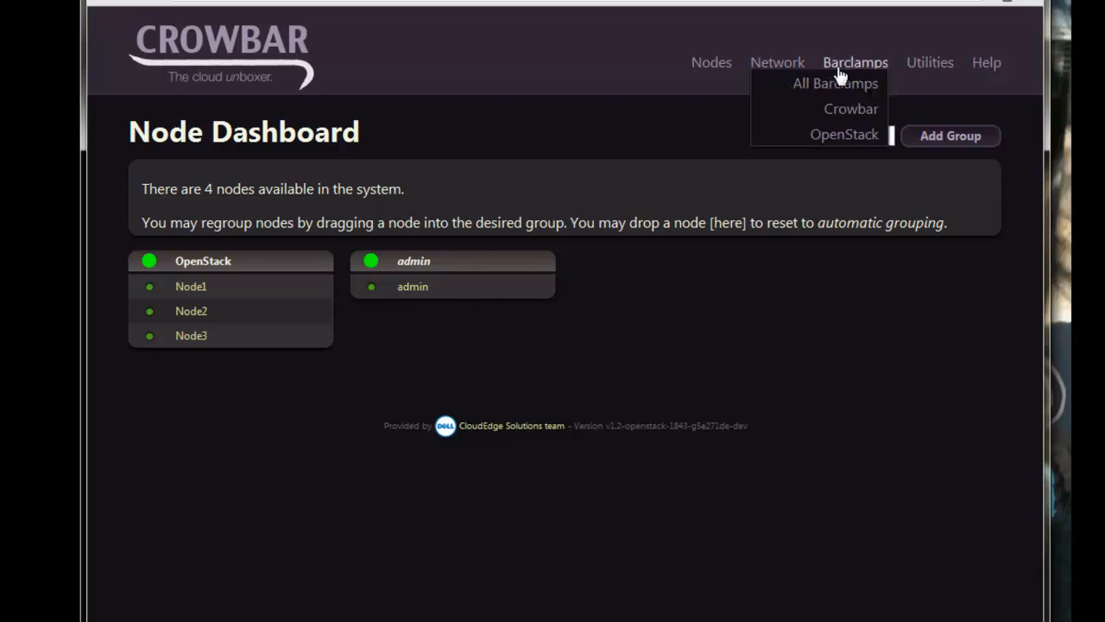
{"action": "left_click", "coordinate": [845, 136]}
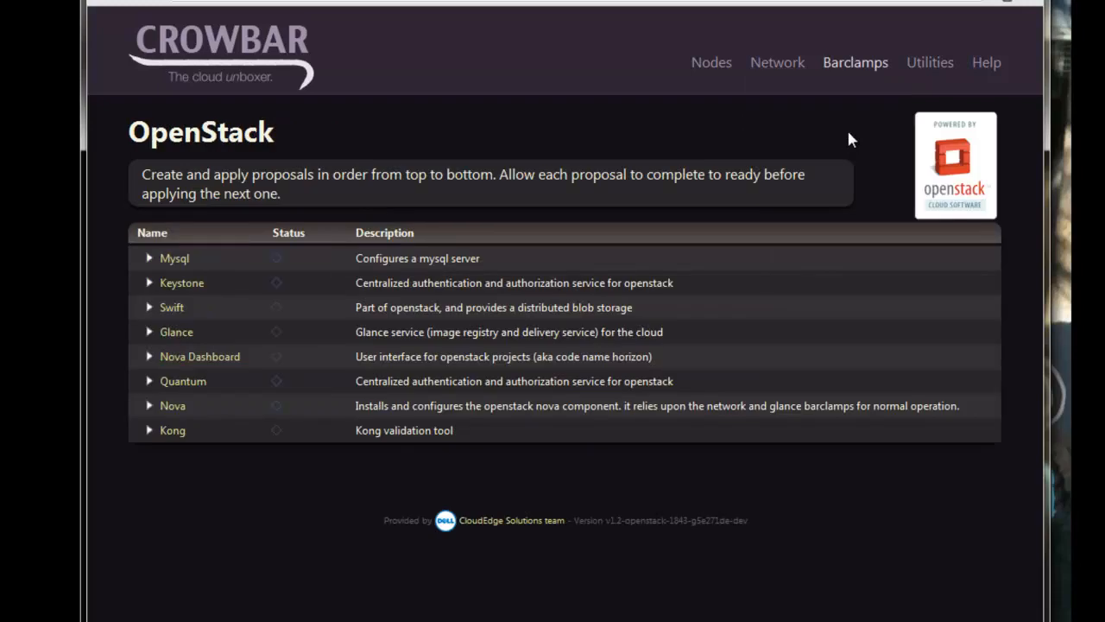
{"action": "left_click", "coordinate": [152, 259]}
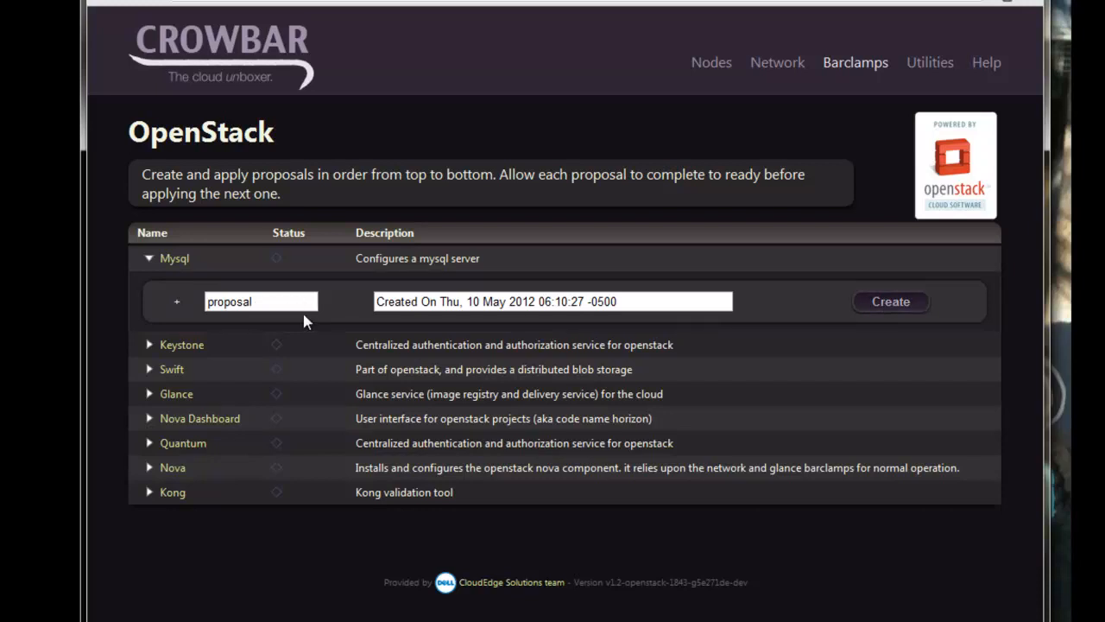
{"action": "left_click", "coordinate": [260, 302]}
{"action": "double_click", "coordinate": [261, 302]}
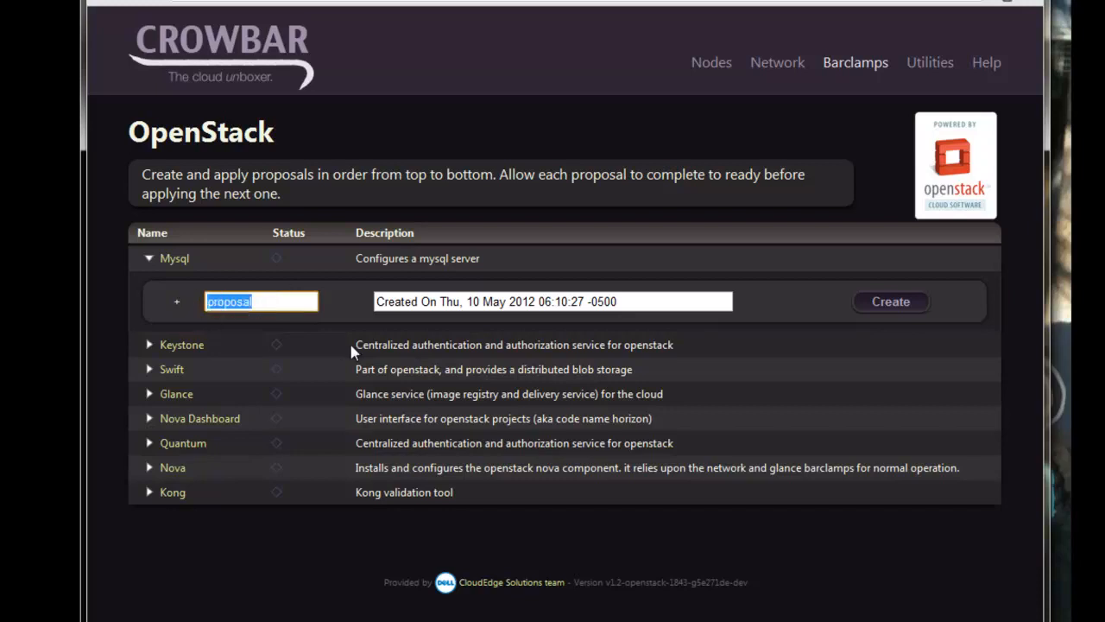
{"action": "left_click", "coordinate": [900, 312]}
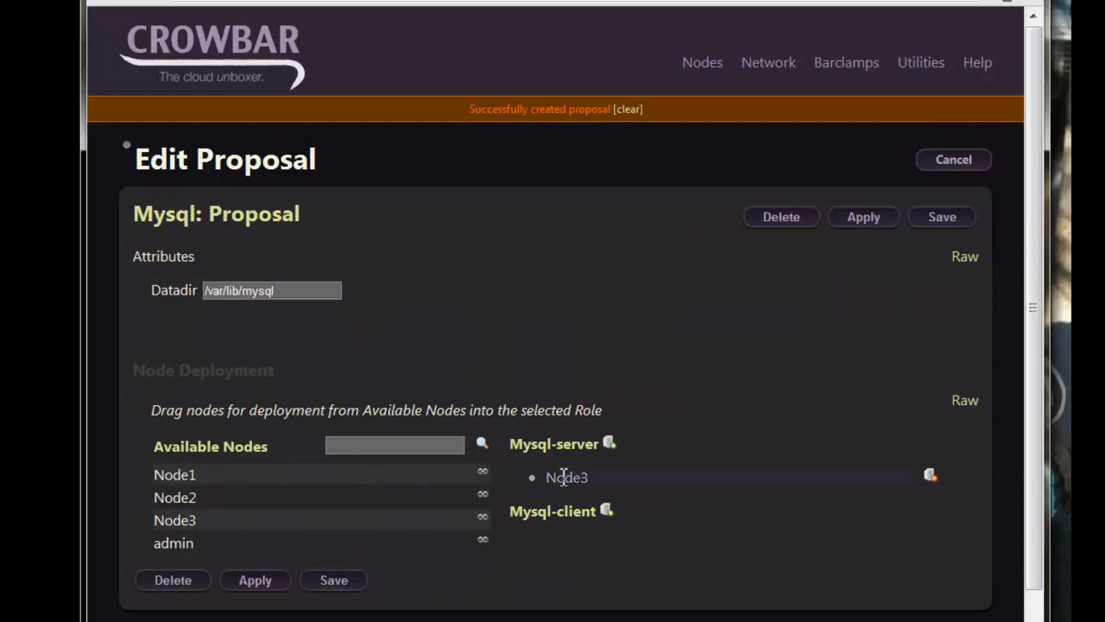
- Replace Node3 with Node1 as mysql-server and apply the Mysql proposal
{"action": "left_click", "coordinate": [930, 475]}
{"action": "left_click_drag", "start_coordinate": [169, 475], "coordinate": [544, 458]}
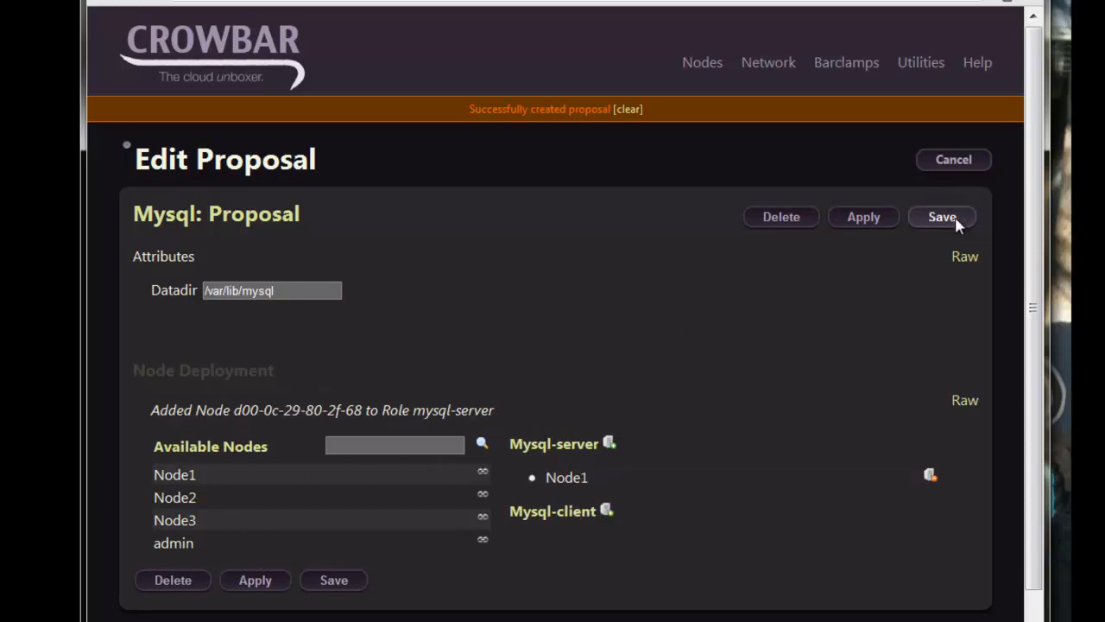
{"action": "left_click", "coordinate": [861, 218]}
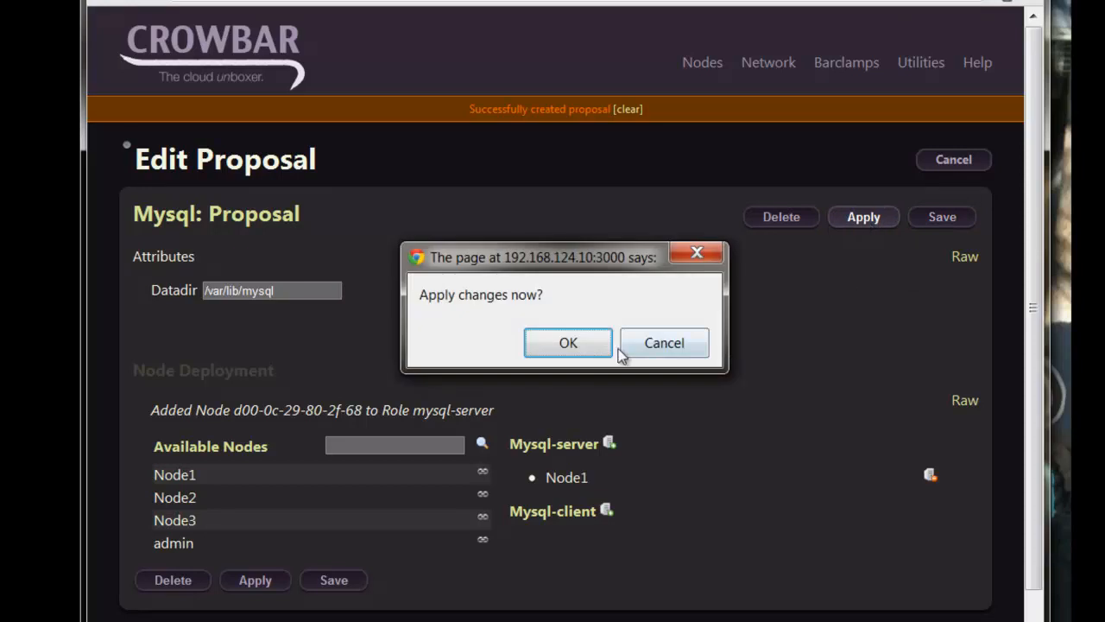
{"action": "left_click", "coordinate": [568, 339]}
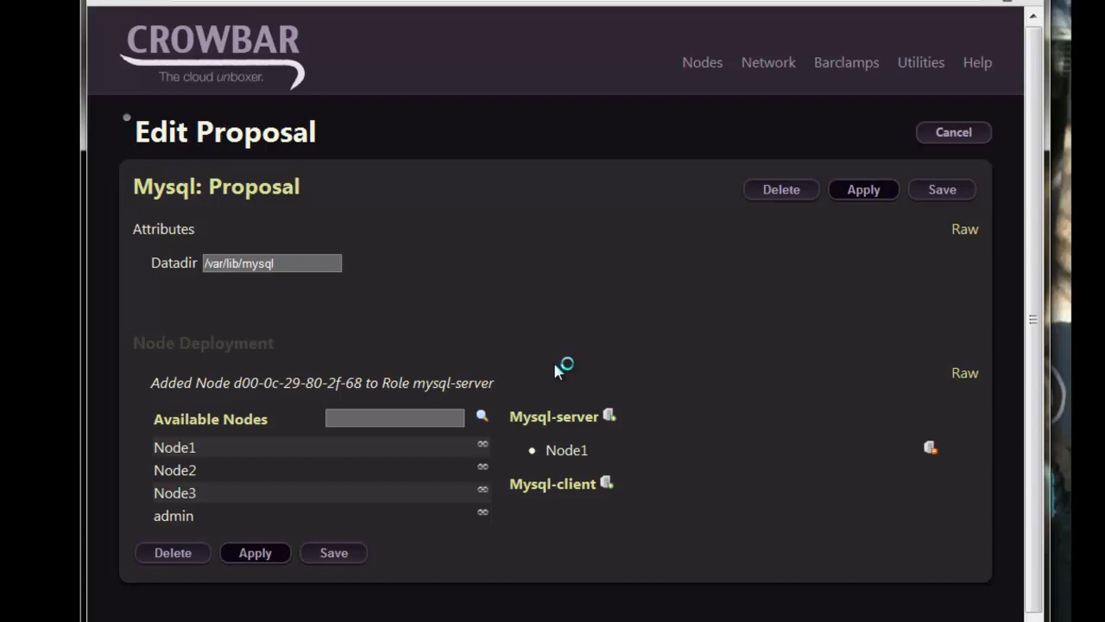
- Create a Keystone proposal using the MySQL proposal as its database instance
{"action": "mouse_move", "coordinate": [851, 64]}
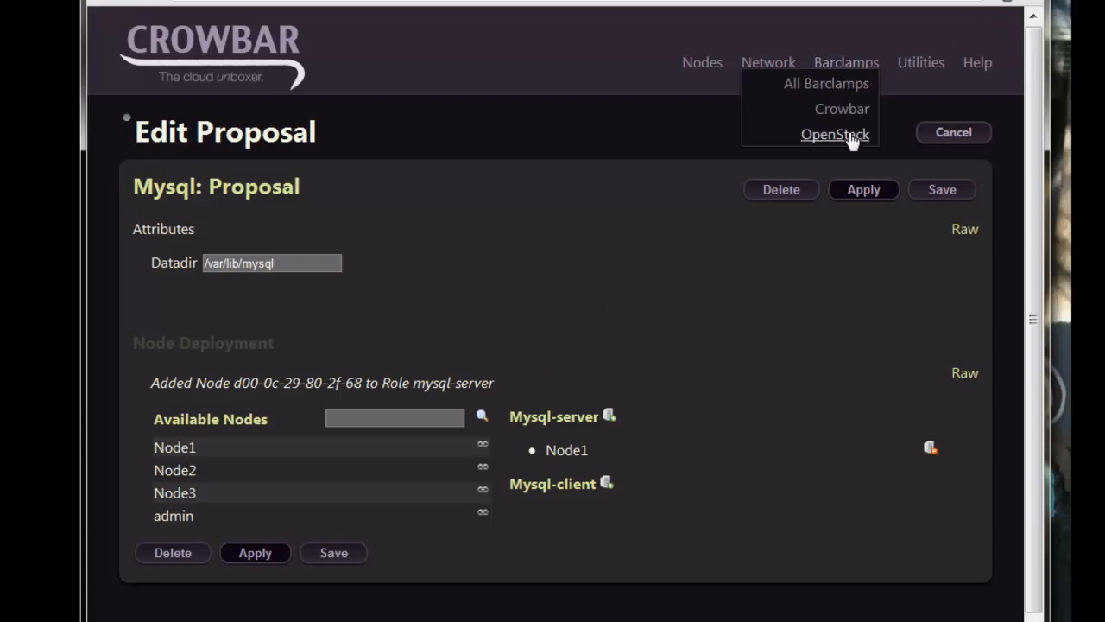
{"action": "left_click", "coordinate": [835, 134]}
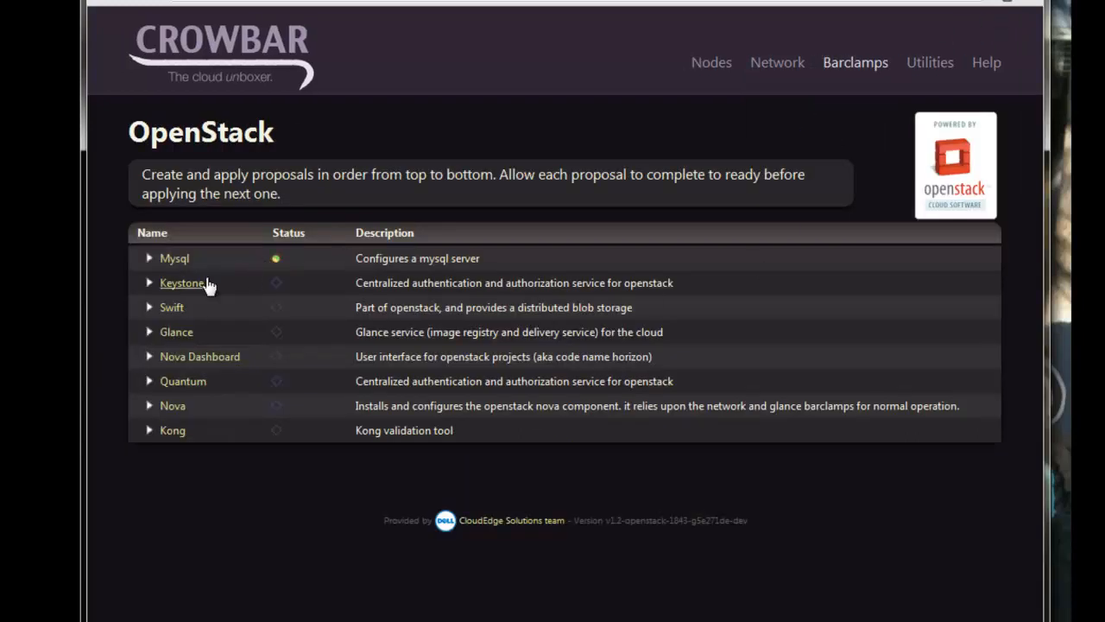
{"action": "left_click", "coordinate": [182, 282]}
{"action": "left_click", "coordinate": [915, 334]}
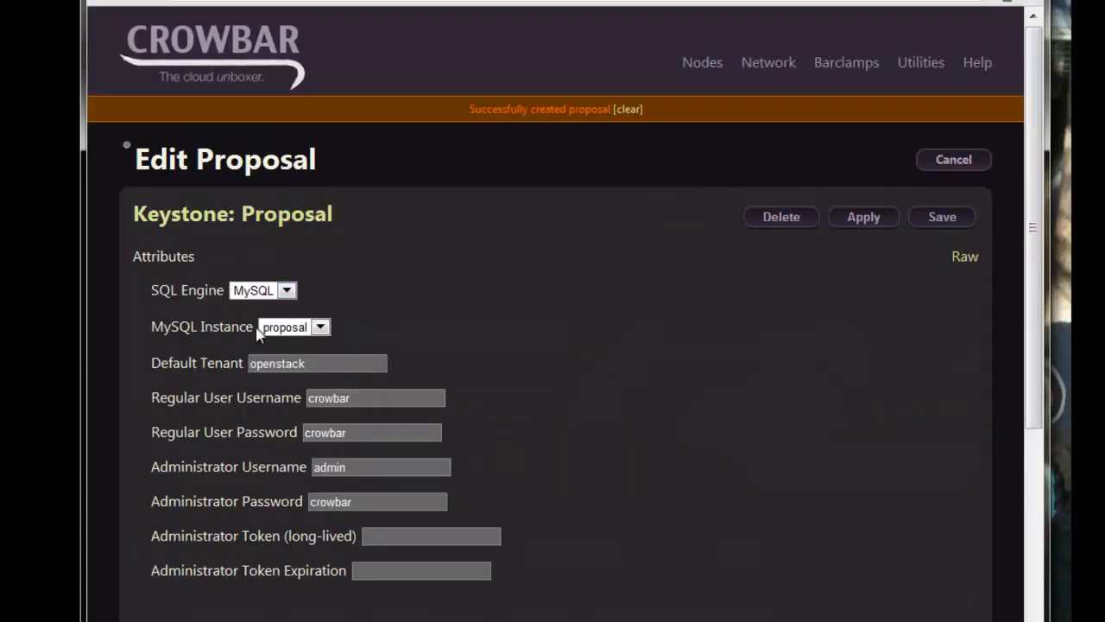
{"action": "left_click", "coordinate": [289, 327]}
{"action": "left_click", "coordinate": [286, 342]}
- Replace Node3 with Node1 as keystone-server and apply the Keystone proposal
{"action": "left_click", "coordinate": [564, 360]}
{"action": "scroll", "coordinate": [434, 420], "scroll_direction": "down", "scroll_amount": 1}
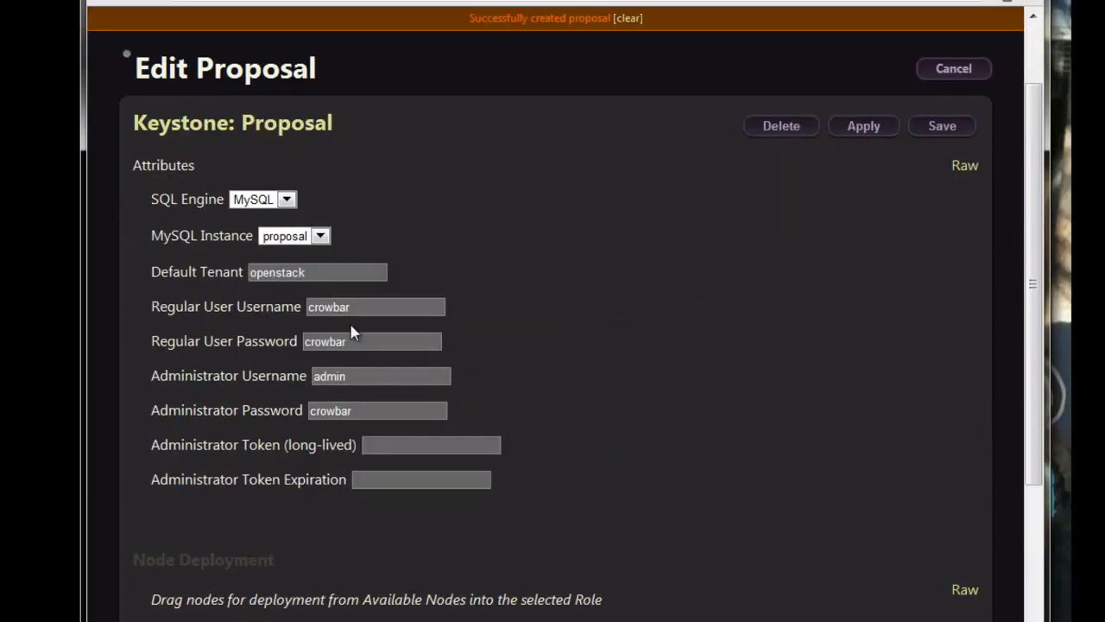
{"action": "left_click", "coordinate": [368, 304]}
{"action": "scroll", "coordinate": [621, 377], "scroll_direction": "down", "scroll_amount": 3}
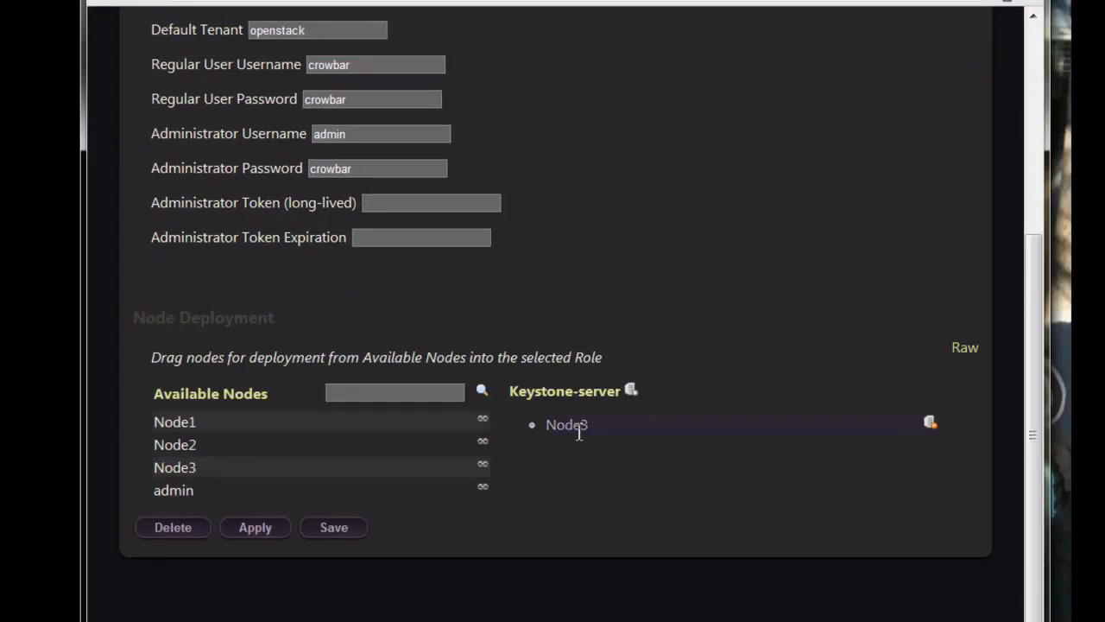
{"action": "left_click", "coordinate": [930, 422]}
{"action": "left_click_drag", "start_coordinate": [192, 434], "coordinate": [605, 402]}
{"action": "scroll", "coordinate": [750, 402], "scroll_direction": "up", "scroll_amount": 5}
{"action": "left_click", "coordinate": [861, 218]}
{"action": "left_click", "coordinate": [575, 343]}
- Create a new Glance proposal
{"action": "mouse_move", "coordinate": [850, 67]}
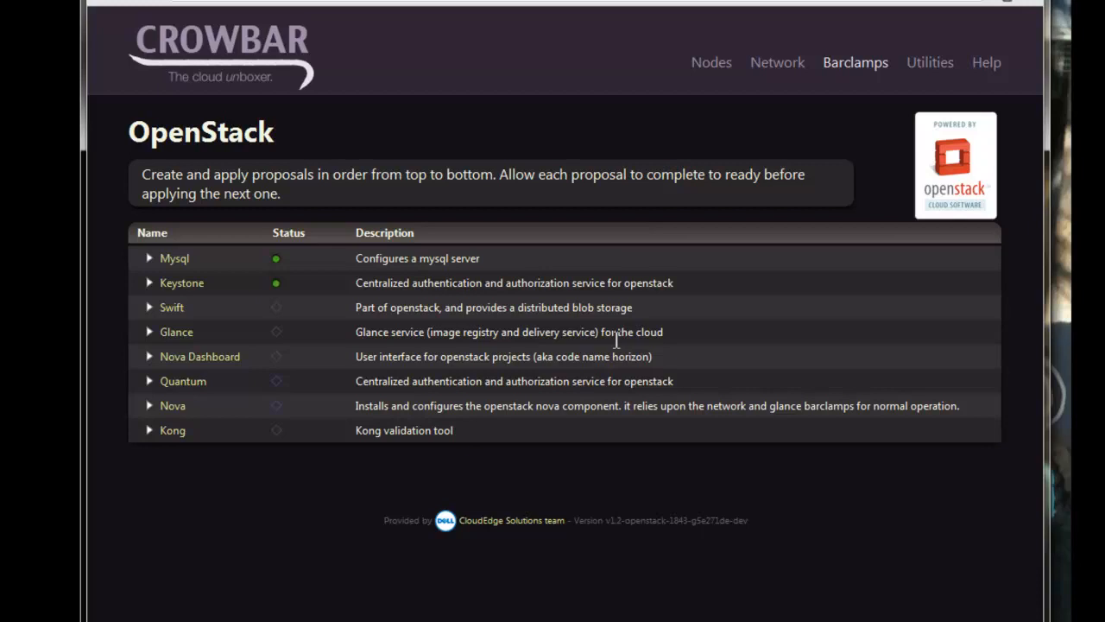
{"action": "left_click", "coordinate": [169, 333]}
{"action": "left_click", "coordinate": [913, 376]}
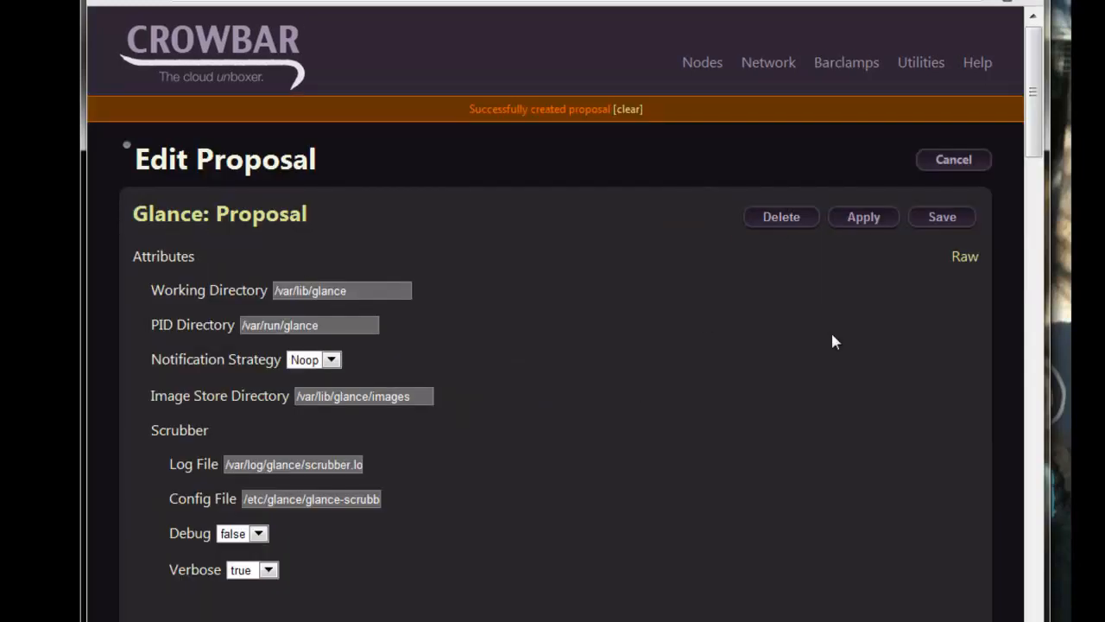
- Replace Node3 with Node1 as glance-server and apply the Glance proposal
{"action": "scroll", "coordinate": [703, 321], "scroll_direction": "down", "scroll_amount": 3}
{"action": "scroll", "coordinate": [758, 327], "scroll_direction": "up", "scroll_amount": 3}
{"action": "scroll", "coordinate": [820, 382], "scroll_direction": "down", "scroll_amount": 20}
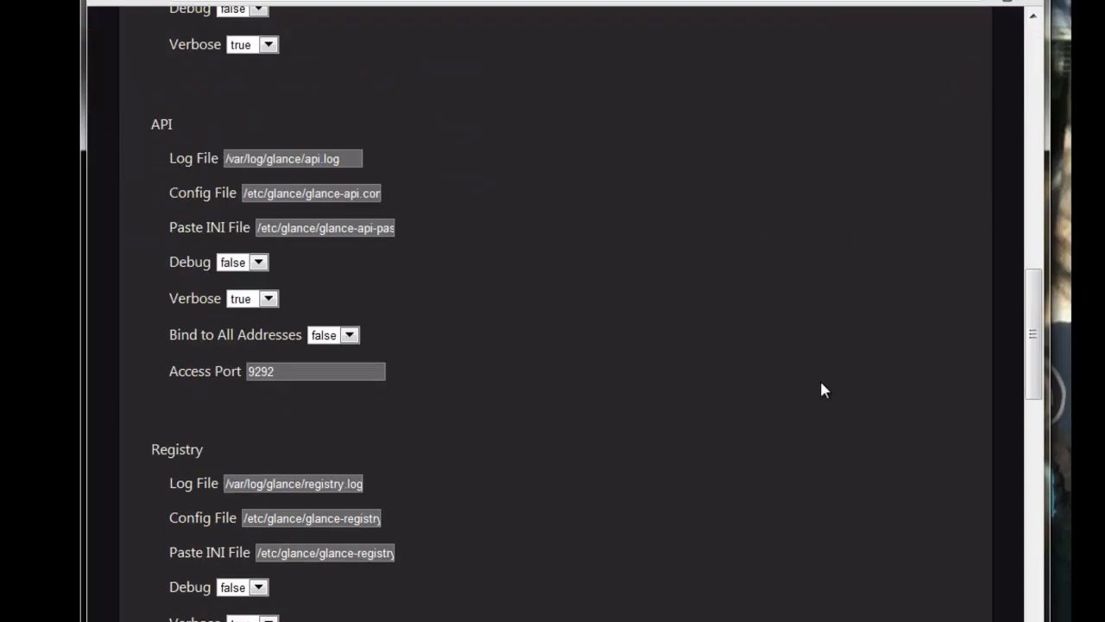
{"action": "left_click", "coordinate": [930, 422]}
{"action": "left_click_drag", "start_coordinate": [173, 421], "coordinate": [547, 391]}
{"action": "left_click", "coordinate": [278, 527]}
{"action": "left_click", "coordinate": [567, 342]}
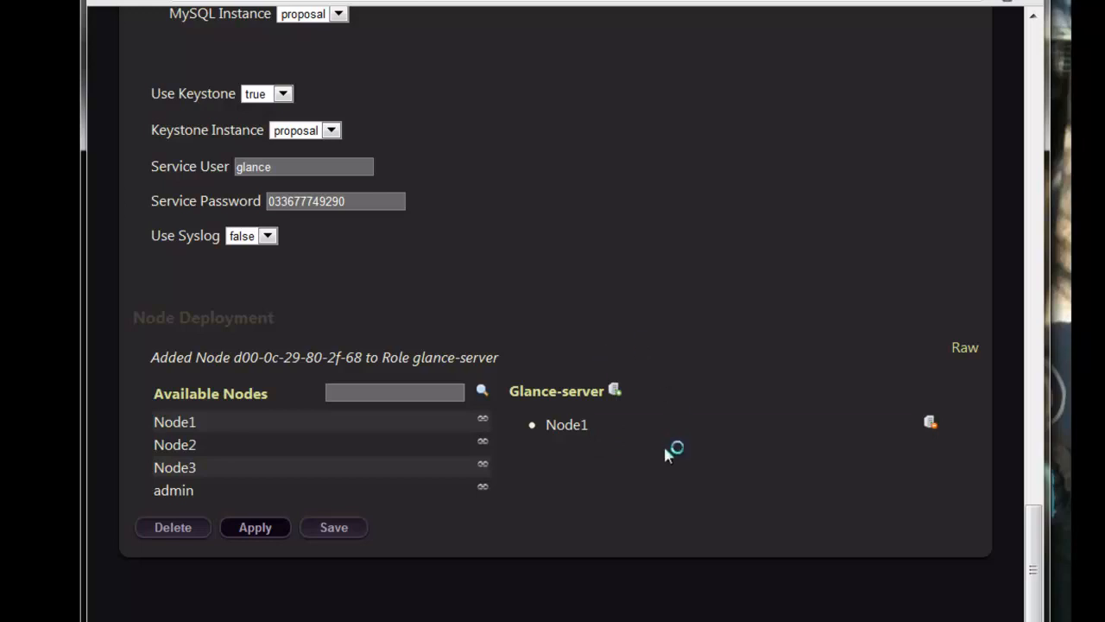
- Go back to the OpenStack barclamp list to check Glance's status
{"action": "scroll", "coordinate": [665, 448], "scroll_direction": "up", "scroll_amount": 3}
{"action": "scroll", "coordinate": [665, 447], "scroll_direction": "up", "scroll_amount": 15}
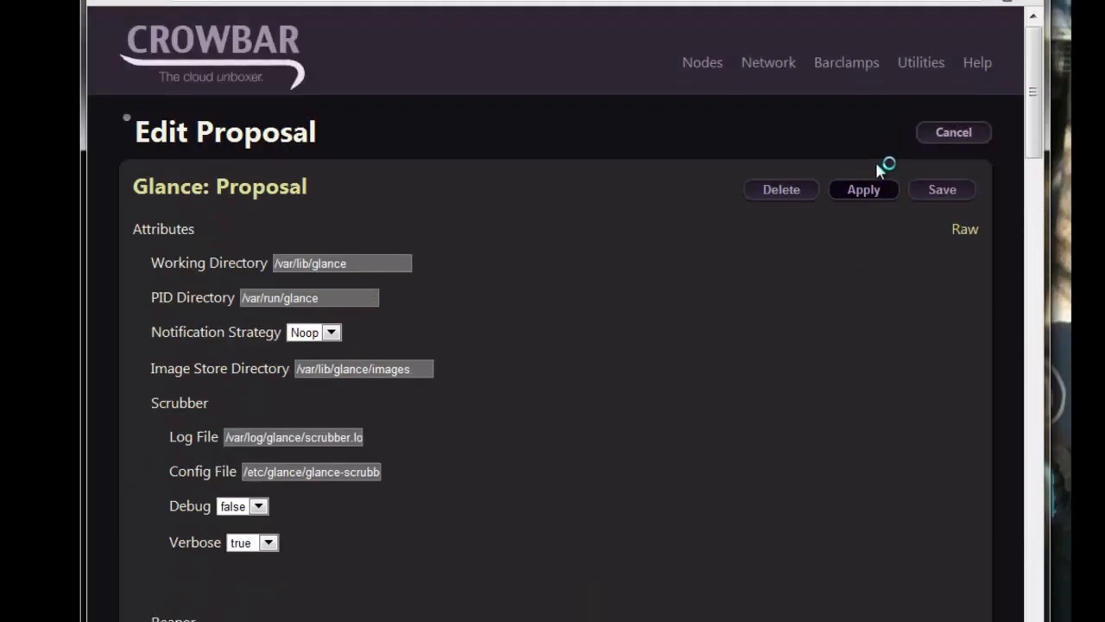
{"action": "mouse_move", "coordinate": [850, 65]}
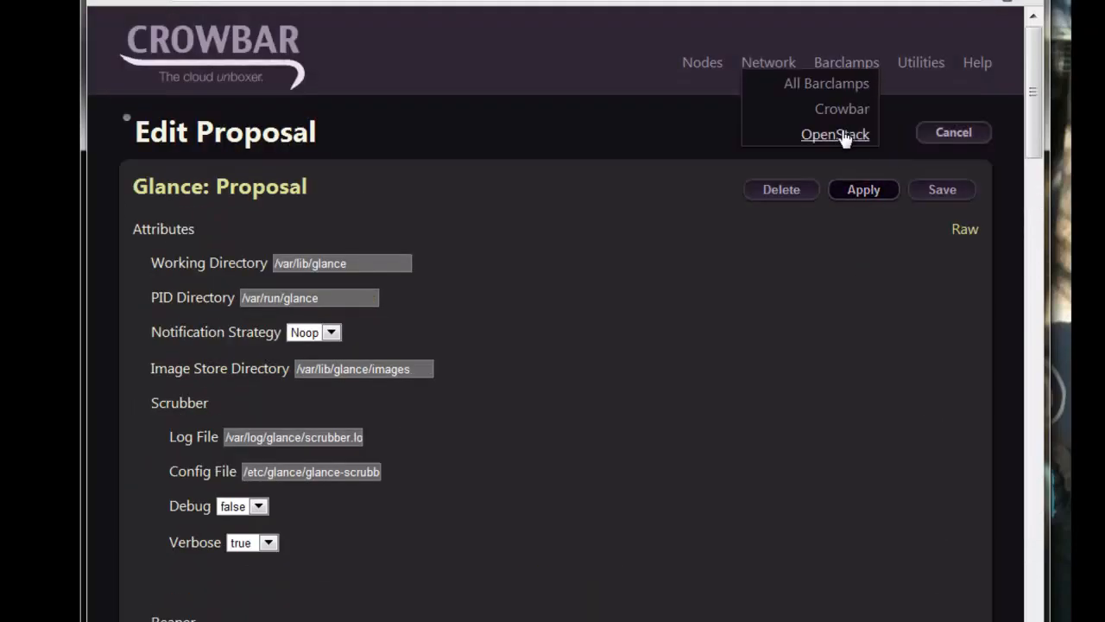
{"action": "left_click", "coordinate": [836, 134]}
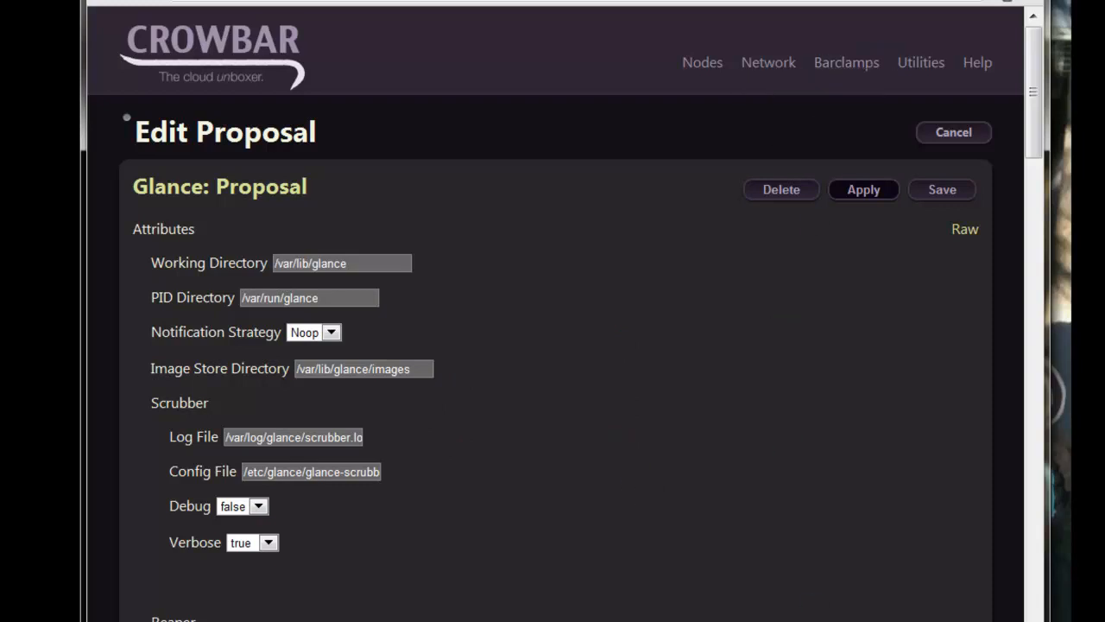
{"action": "mouse_move", "coordinate": [848, 61]}
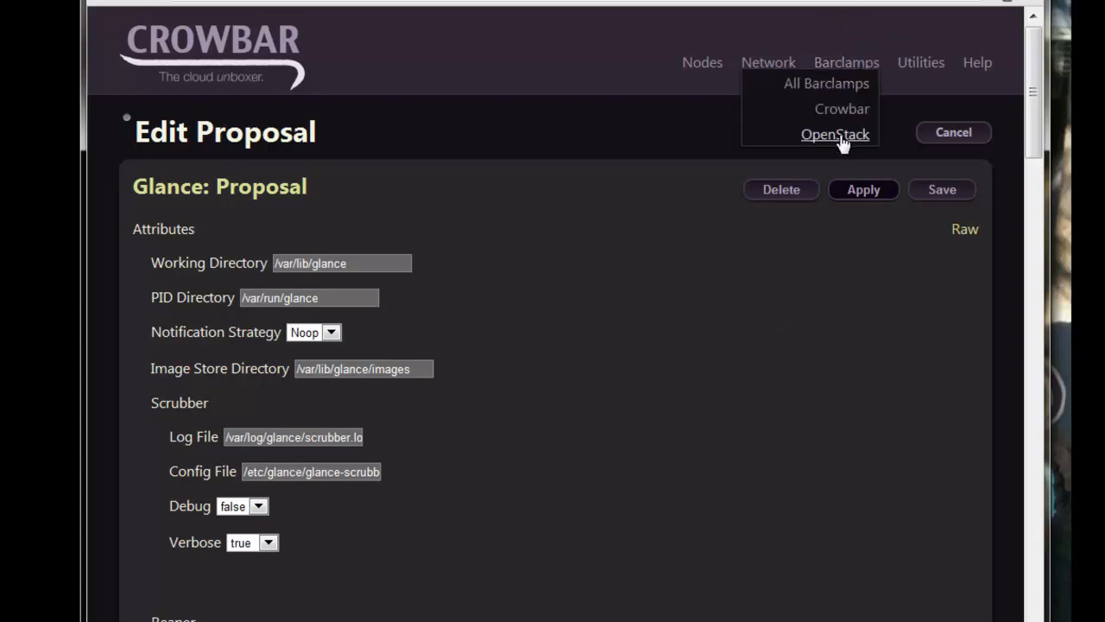
{"action": "left_click", "coordinate": [838, 136]}
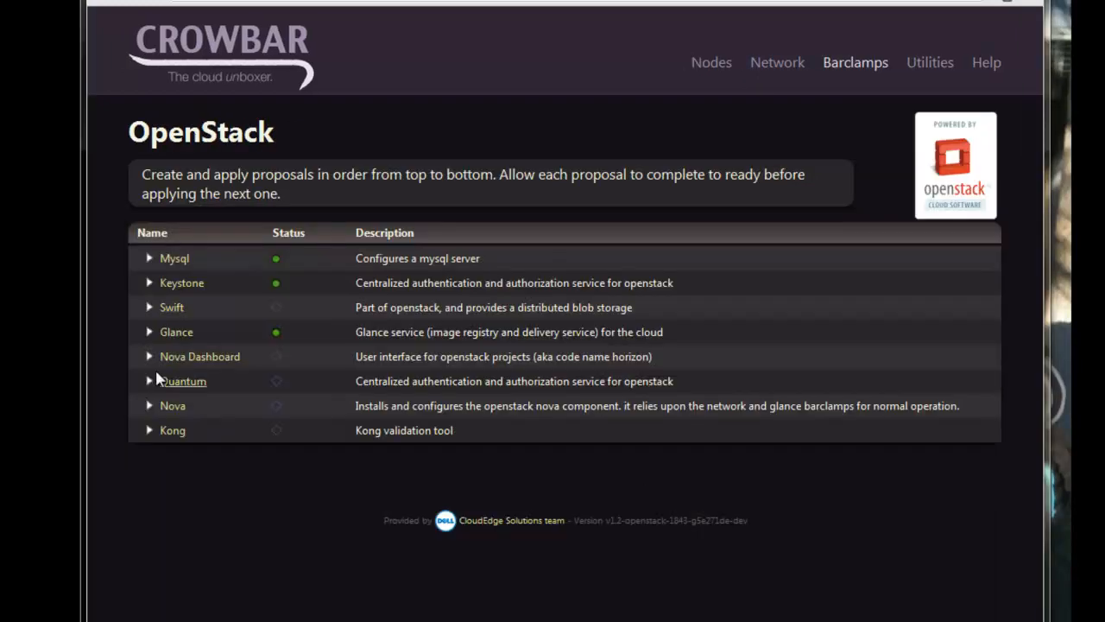
- Create a Nova Dashboard proposal, holding off on applying it
{"action": "left_click", "coordinate": [154, 357]}
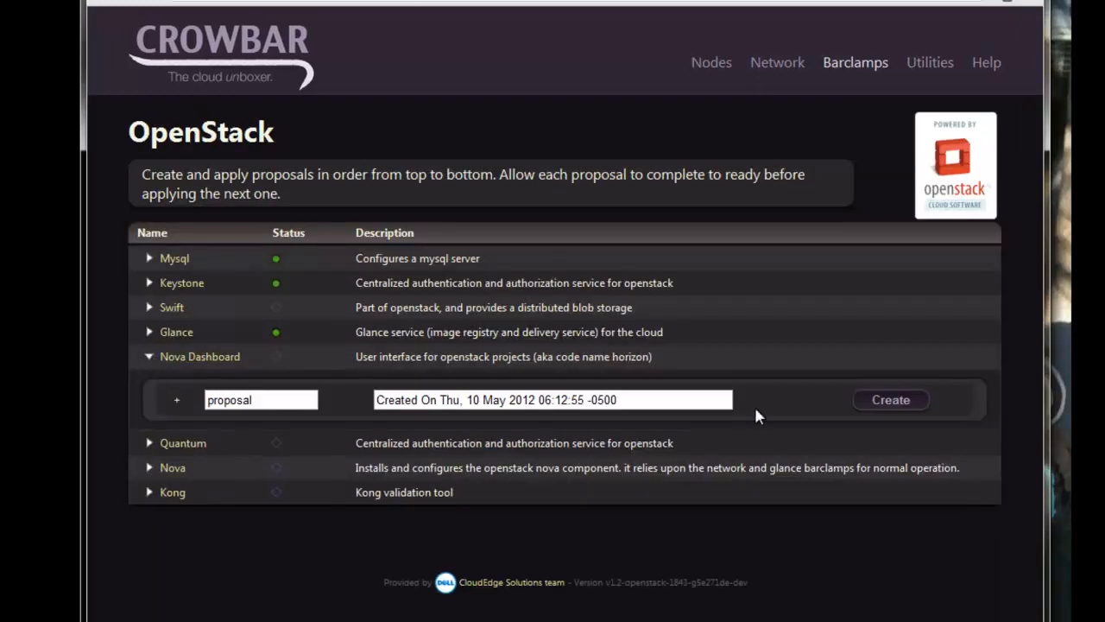
{"action": "left_click", "coordinate": [883, 400]}
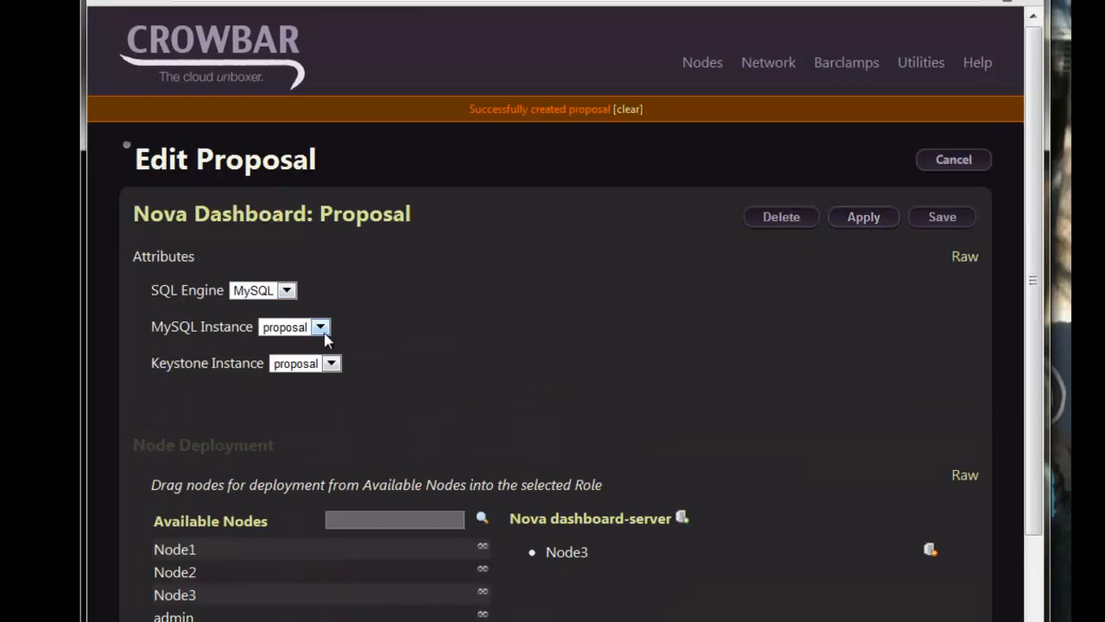
{"action": "left_click", "coordinate": [863, 218]}
{"action": "left_click", "coordinate": [689, 346]}
- Make Node1 the dashboard-server instead of Node3, apply, and return to the OpenStack list
{"action": "left_click", "coordinate": [930, 550]}
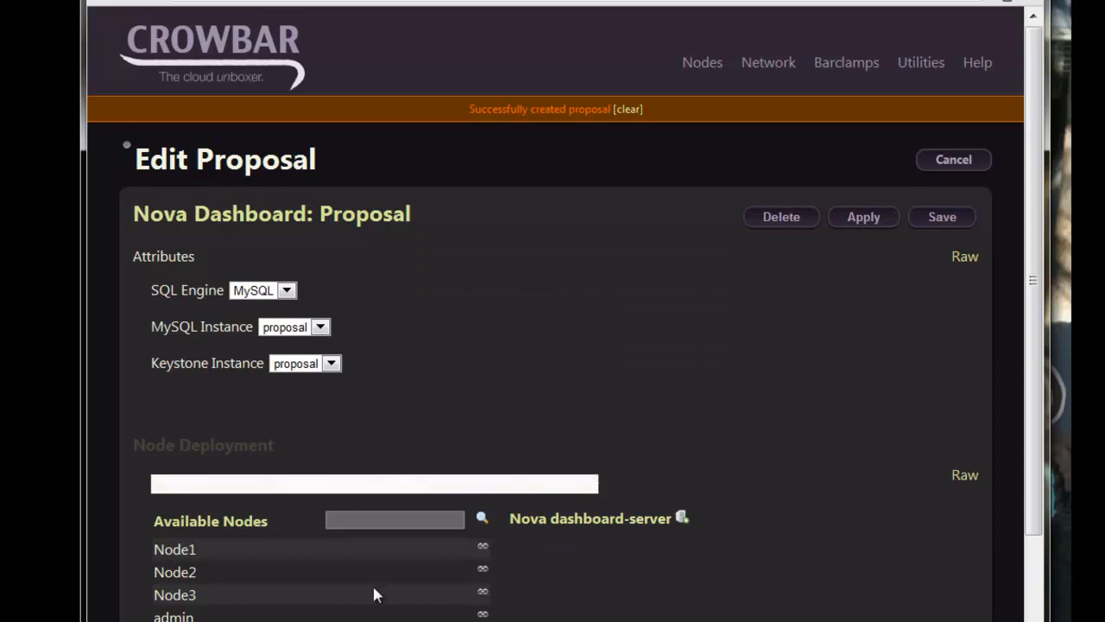
{"action": "left_click_drag", "start_coordinate": [198, 549], "coordinate": [646, 527]}
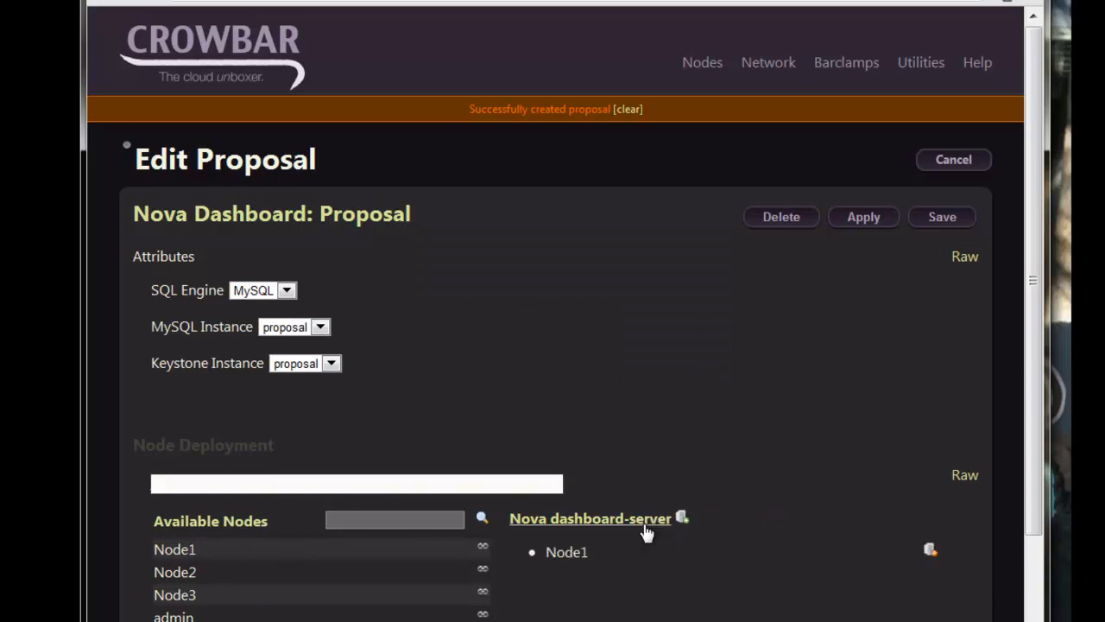
{"action": "left_click", "coordinate": [859, 218]}
{"action": "left_click", "coordinate": [587, 350]}
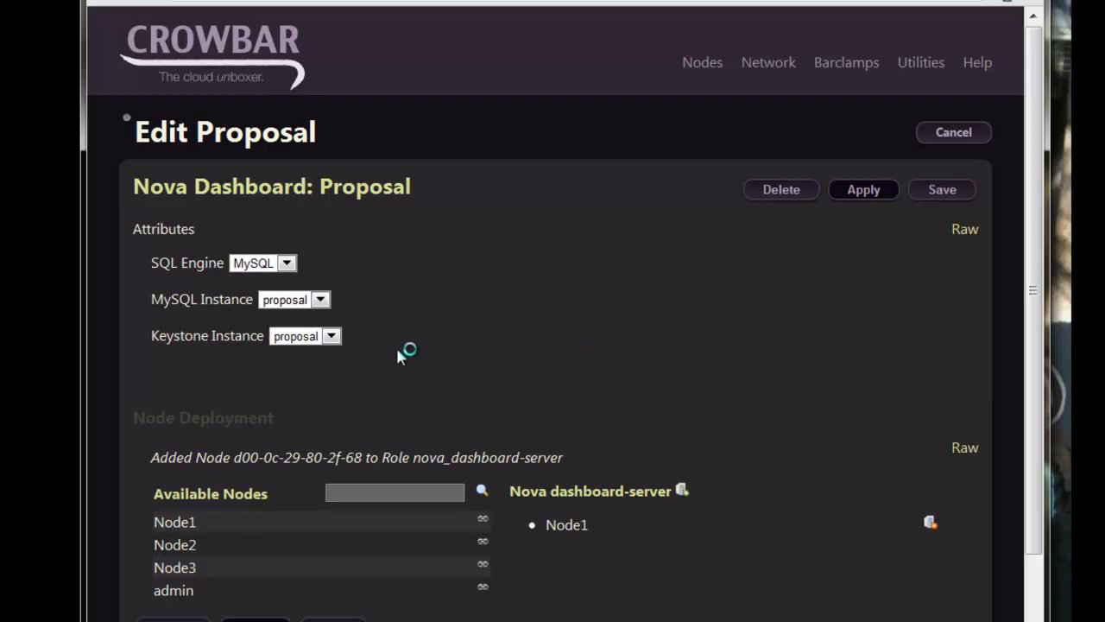
{"action": "mouse_move", "coordinate": [846, 64]}
{"action": "left_click", "coordinate": [831, 136]}
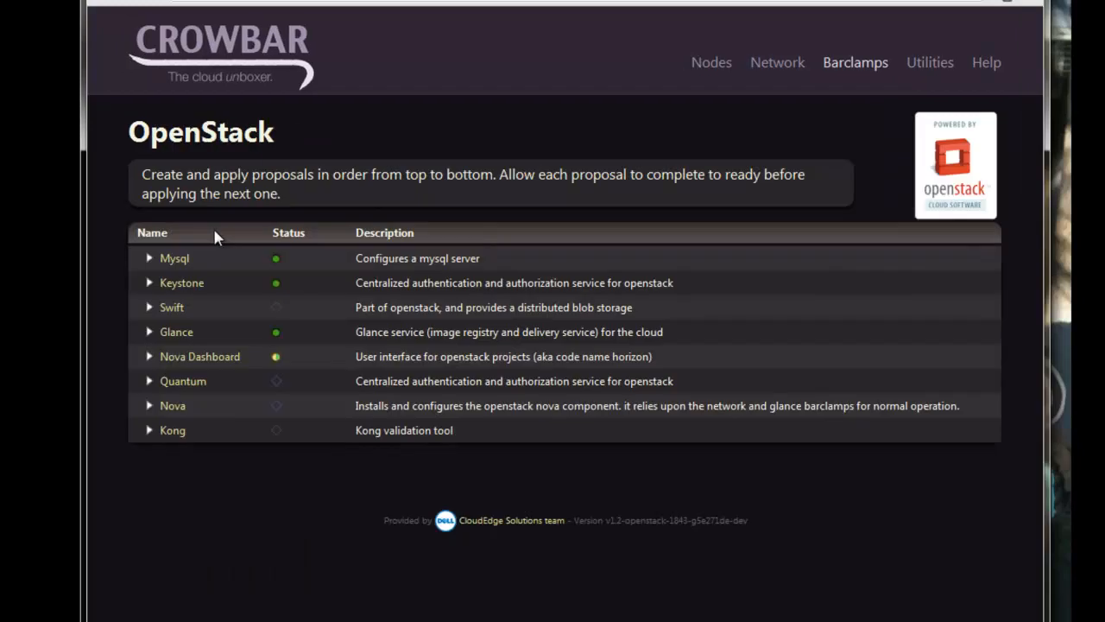
- Create a Nova proposal with the hypervisor set to qemu
{"action": "left_click", "coordinate": [150, 405]}
{"action": "left_click", "coordinate": [898, 450]}
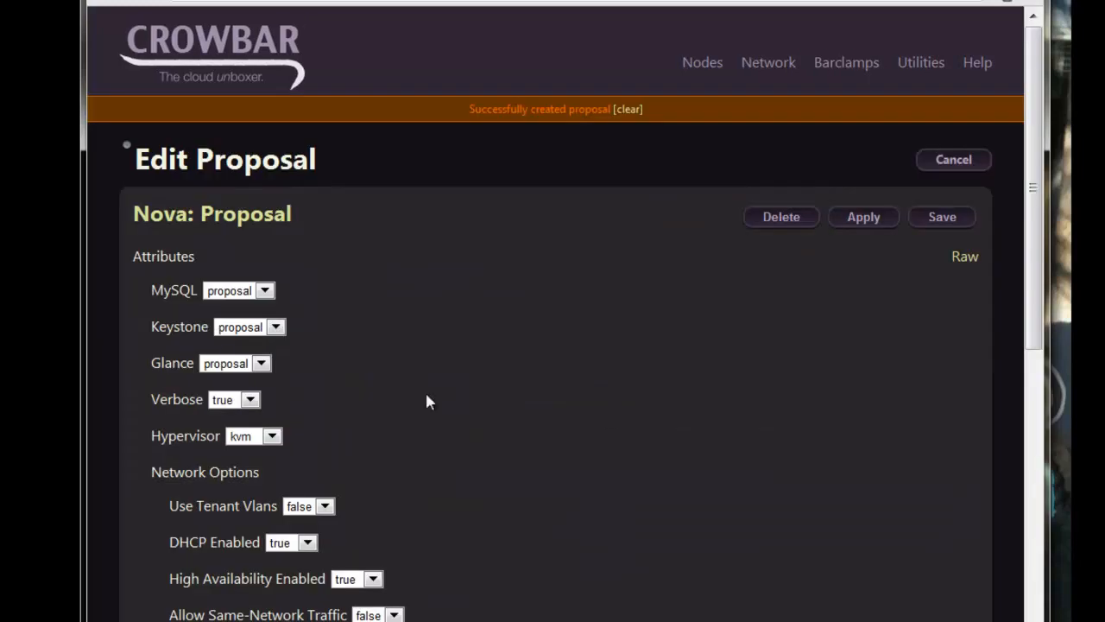
{"action": "left_click", "coordinate": [251, 436]}
{"action": "left_click", "coordinate": [251, 464]}
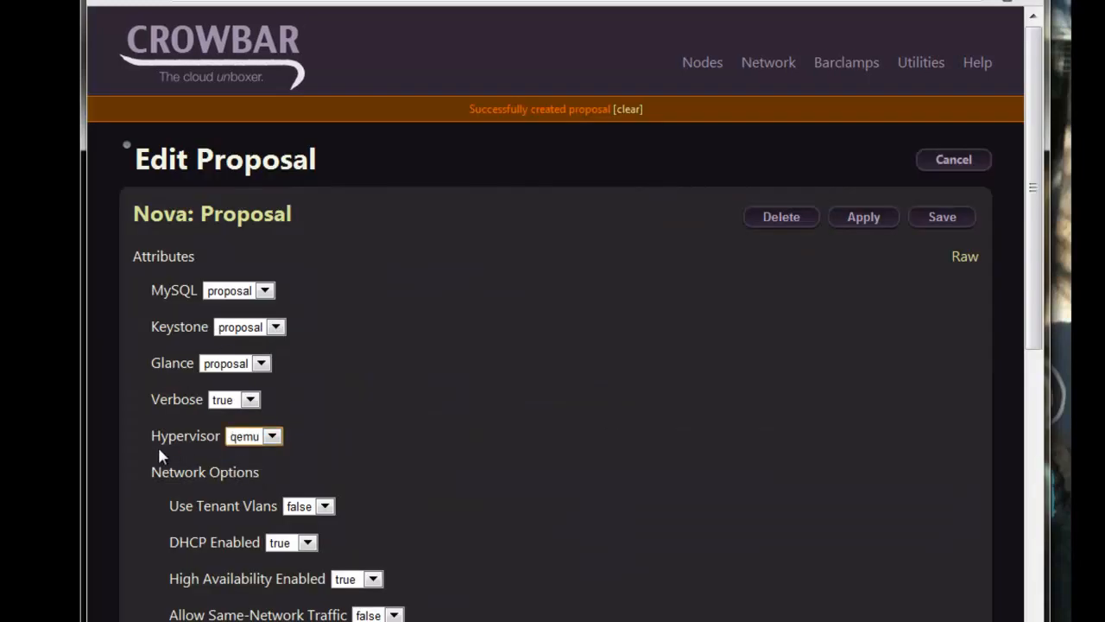
{"action": "left_click", "coordinate": [380, 446]}
- Make Node1 multi-controller, add Node3 to multi-compute, and apply the Nova proposal
{"action": "scroll", "coordinate": [530, 403], "scroll_direction": "down", "scroll_amount": 2}
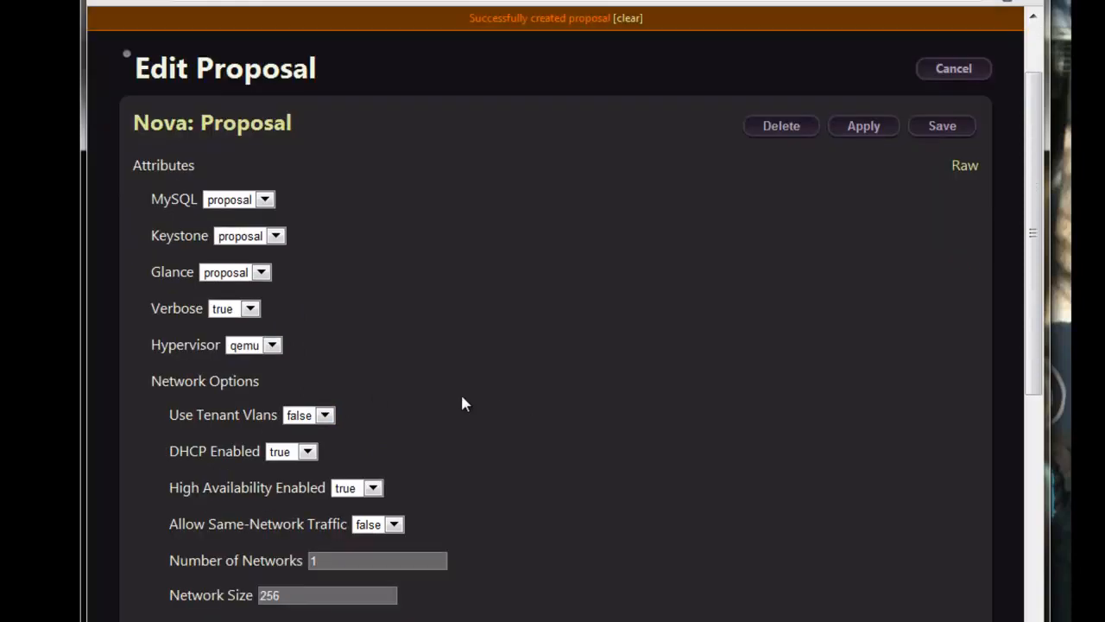
{"action": "scroll", "coordinate": [646, 548], "scroll_direction": "down", "scroll_amount": 4}
{"action": "scroll", "coordinate": [651, 538], "scroll_direction": "down", "scroll_amount": 6}
{"action": "left_click", "coordinate": [930, 389]}
{"action": "left_click", "coordinate": [931, 457]}
{"action": "left_click_drag", "start_coordinate": [168, 422], "coordinate": [576, 399]}
{"action": "left_click_drag", "start_coordinate": [217, 466], "coordinate": [604, 470]}
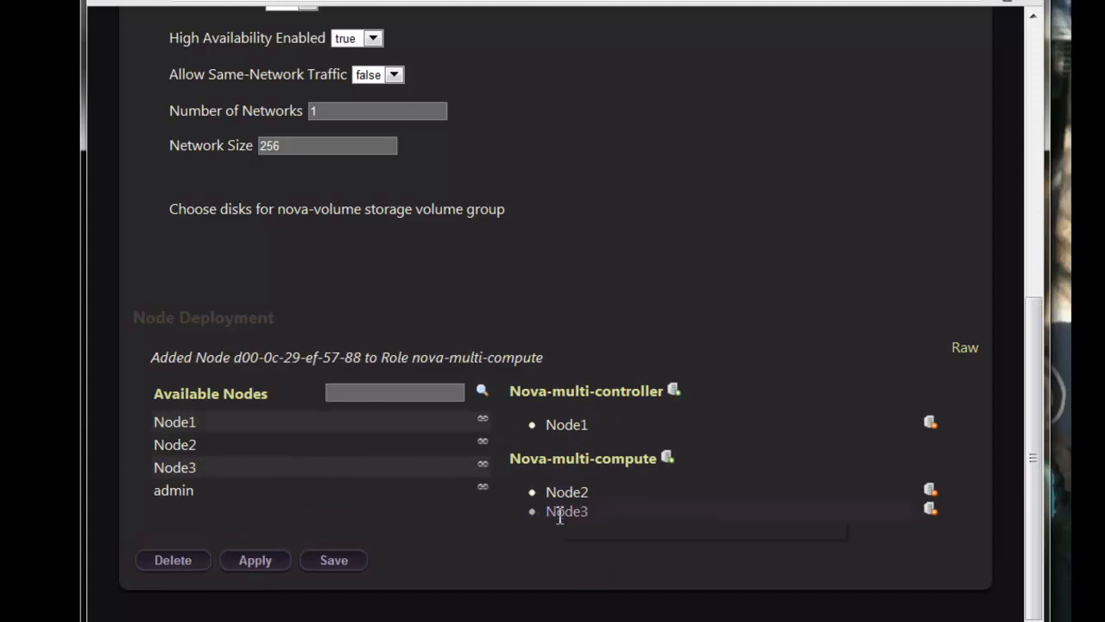
{"action": "left_click", "coordinate": [255, 560]}
{"action": "left_click", "coordinate": [567, 341]}
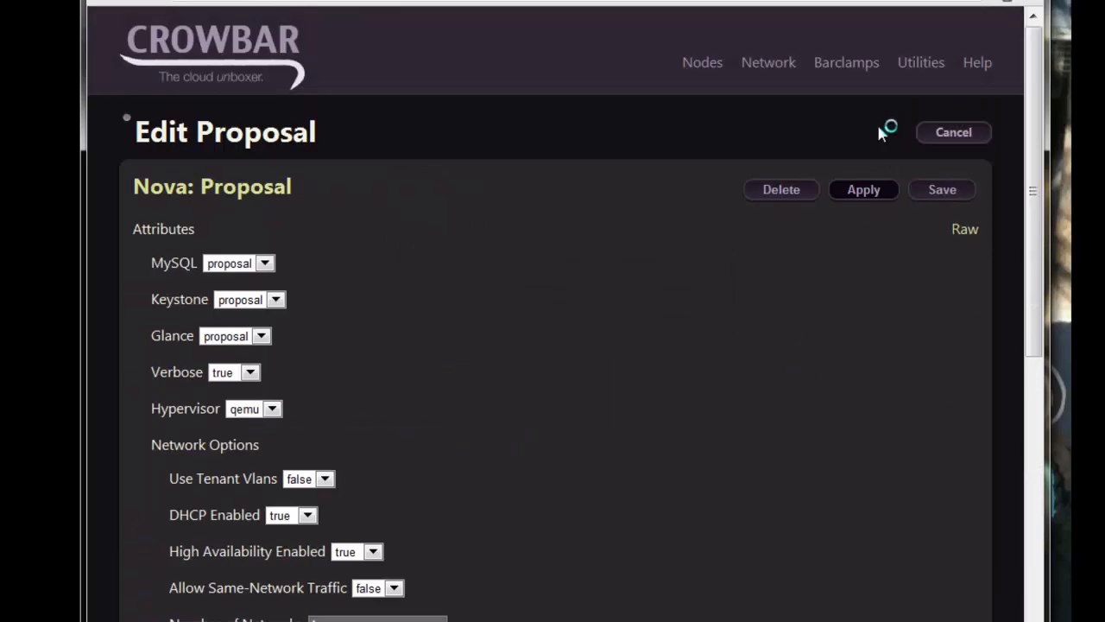
- Reopen the OpenStack barclamp list to watch Nova Dashboard and Nova turn green
{"action": "mouse_move", "coordinate": [869, 70]}
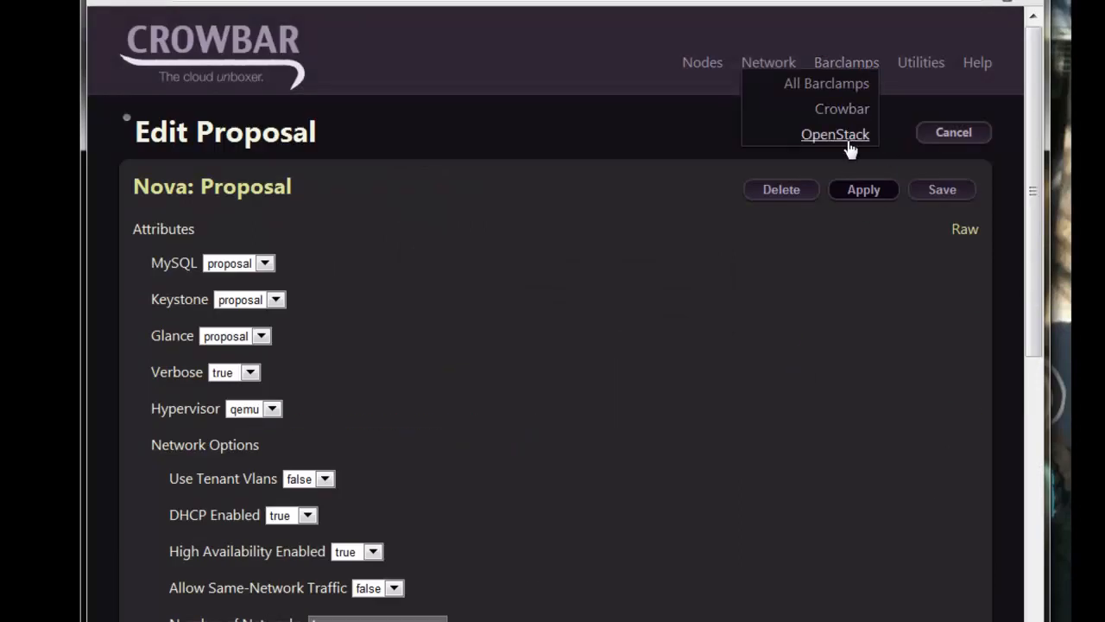
{"action": "left_click", "coordinate": [847, 143]}
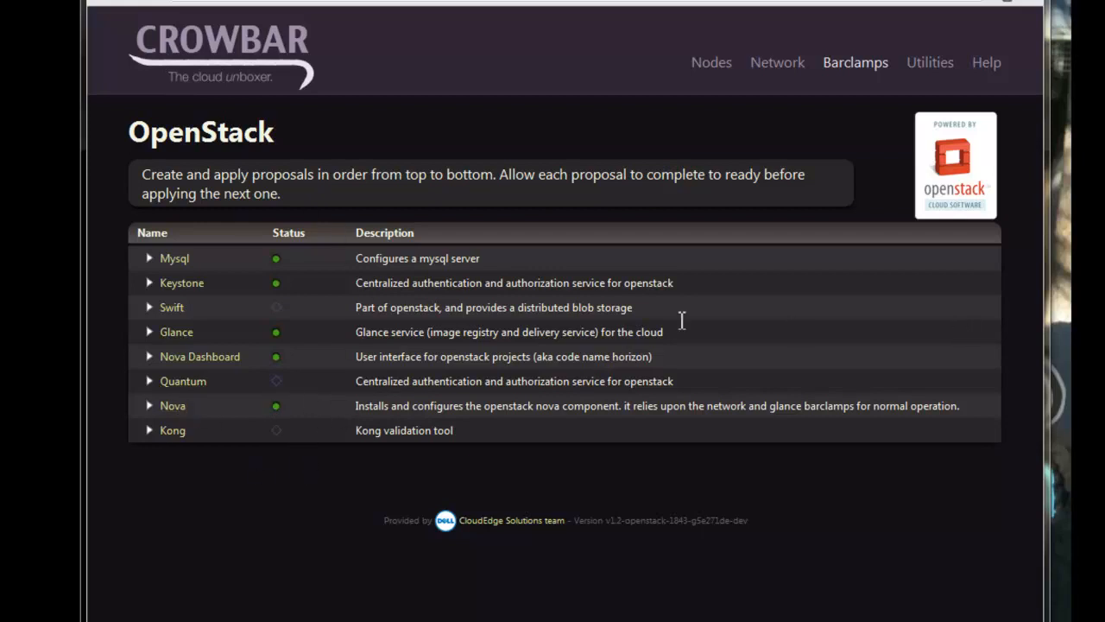
- Open Crowbar's Nodes > Dashboard and show Node1's details
{"action": "mouse_move", "coordinate": [711, 64]}
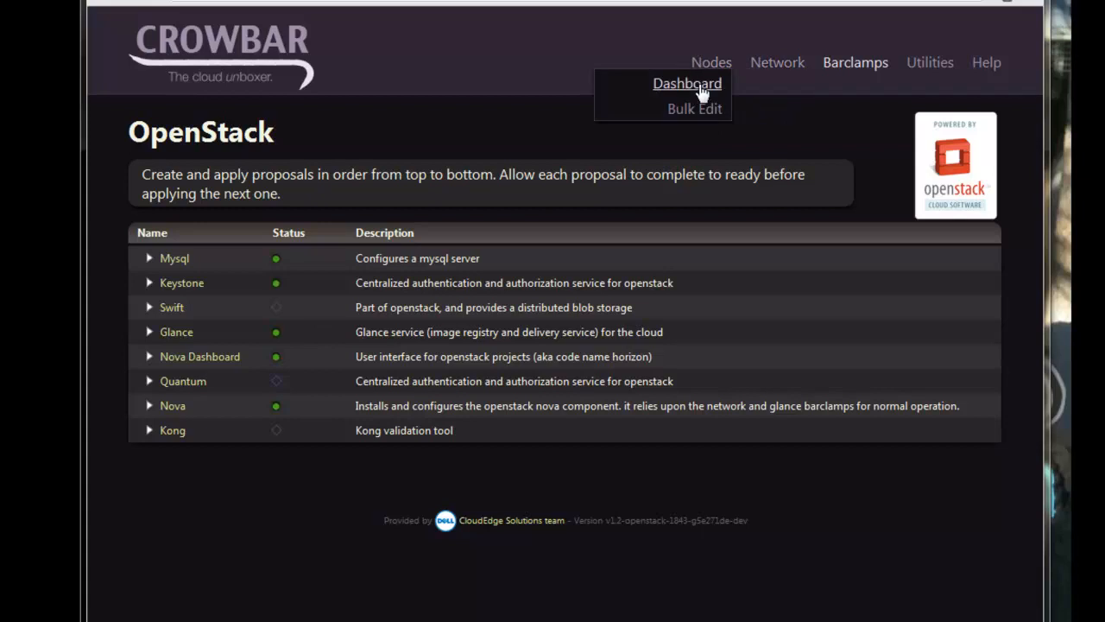
{"action": "left_click", "coordinate": [691, 84]}
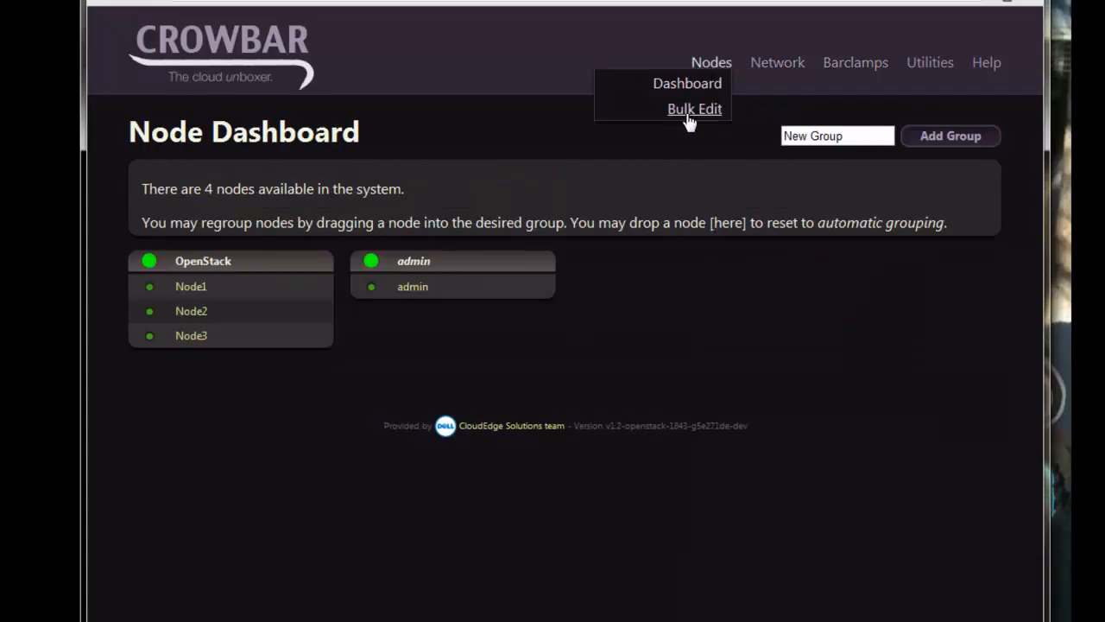
{"action": "left_click", "coordinate": [190, 288]}
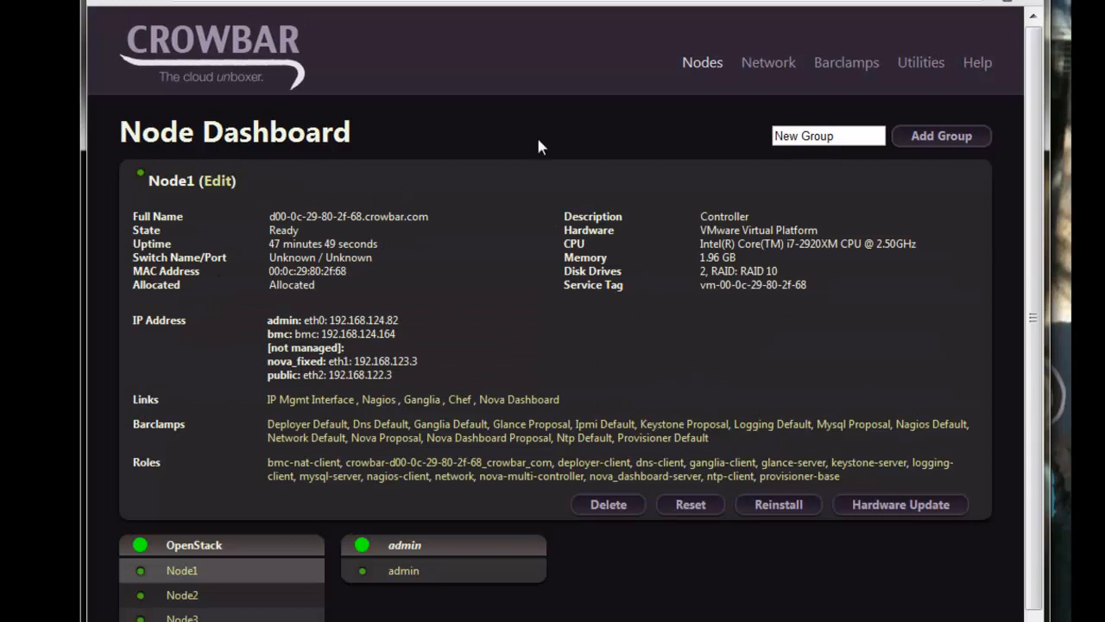
- Open Node1's edit form, then go back to the Node Dashboard and reselect Node1 to view its roles
{"action": "left_click", "coordinate": [220, 180]}
{"action": "left_click_drag", "start_coordinate": [423, 177], "coordinate": [328, 179]}
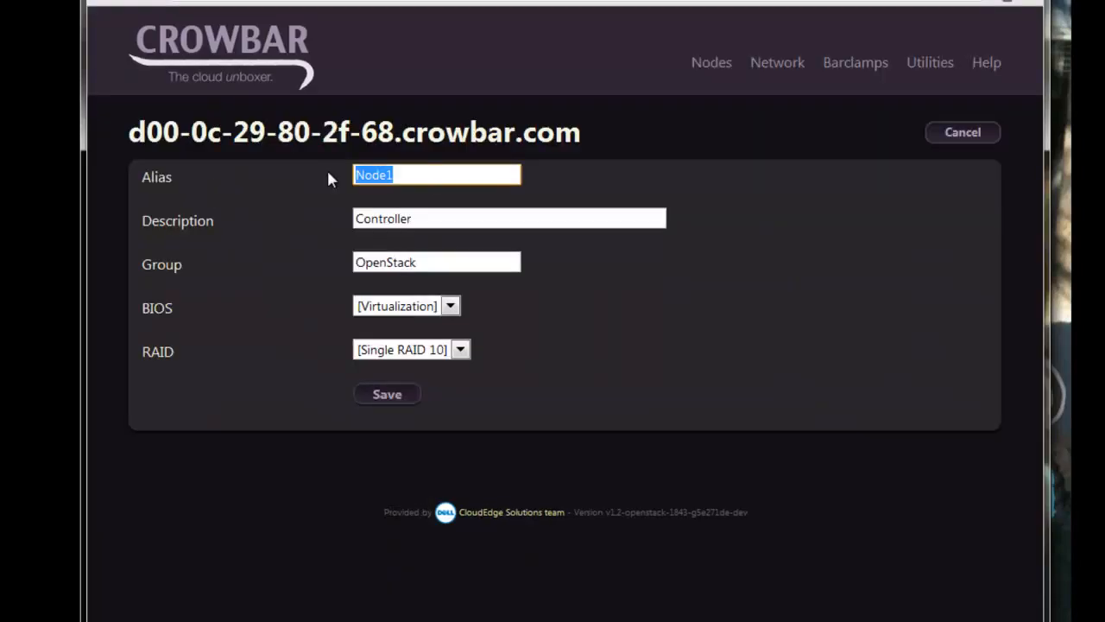
{"action": "left_click", "coordinate": [407, 178]}
{"action": "mouse_move", "coordinate": [712, 62]}
{"action": "left_click", "coordinate": [710, 87]}
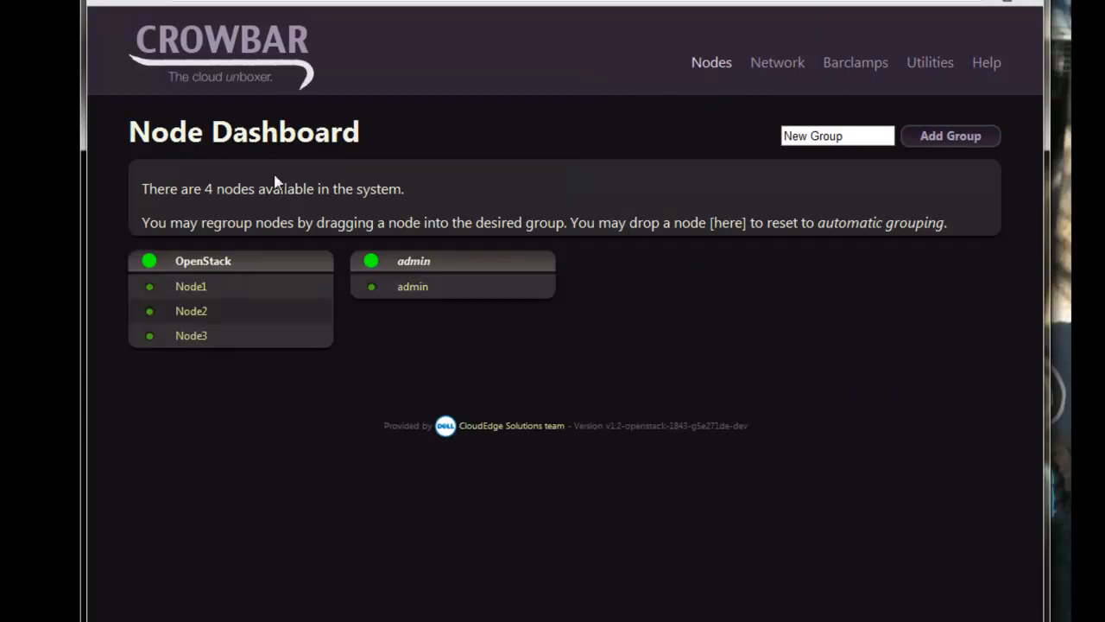
{"action": "left_click", "coordinate": [189, 285]}
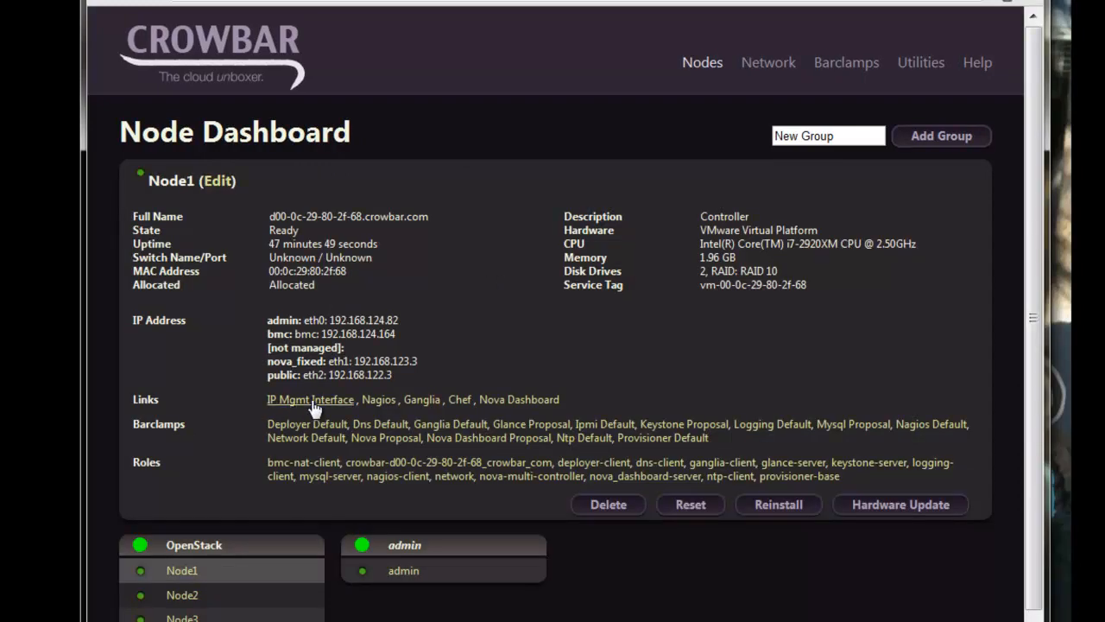
- Open the OpenStack Dashboard login from Node1's Nova Dashboard link and fill in the admin user name
{"action": "left_click", "coordinate": [513, 402]}
{"action": "left_click", "coordinate": [459, 260]}
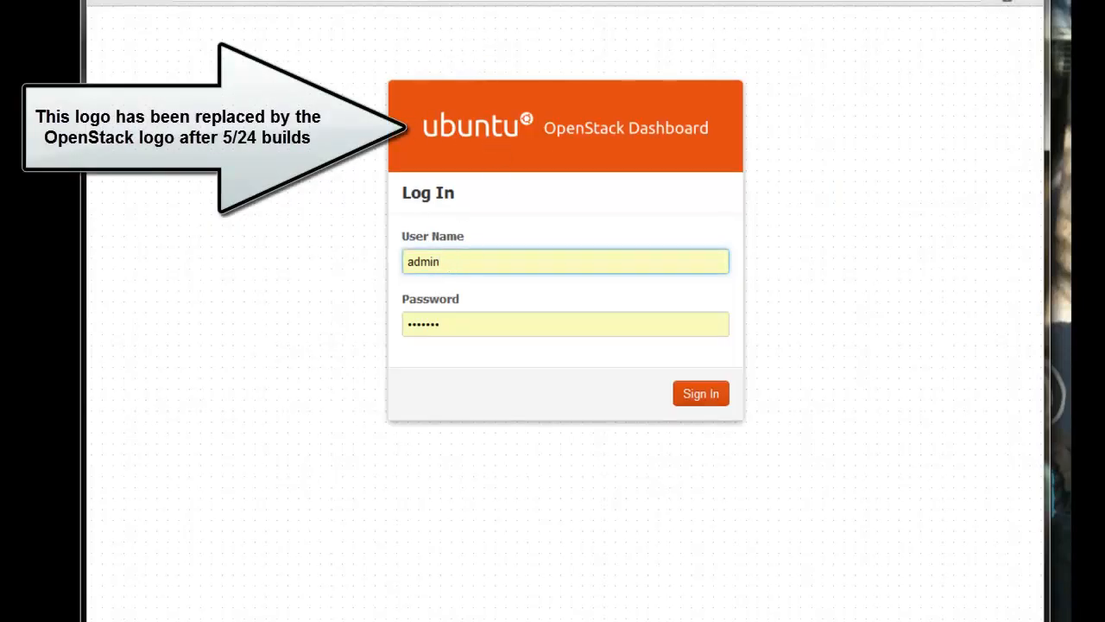
{"action": "left_click", "coordinate": [469, 262]}
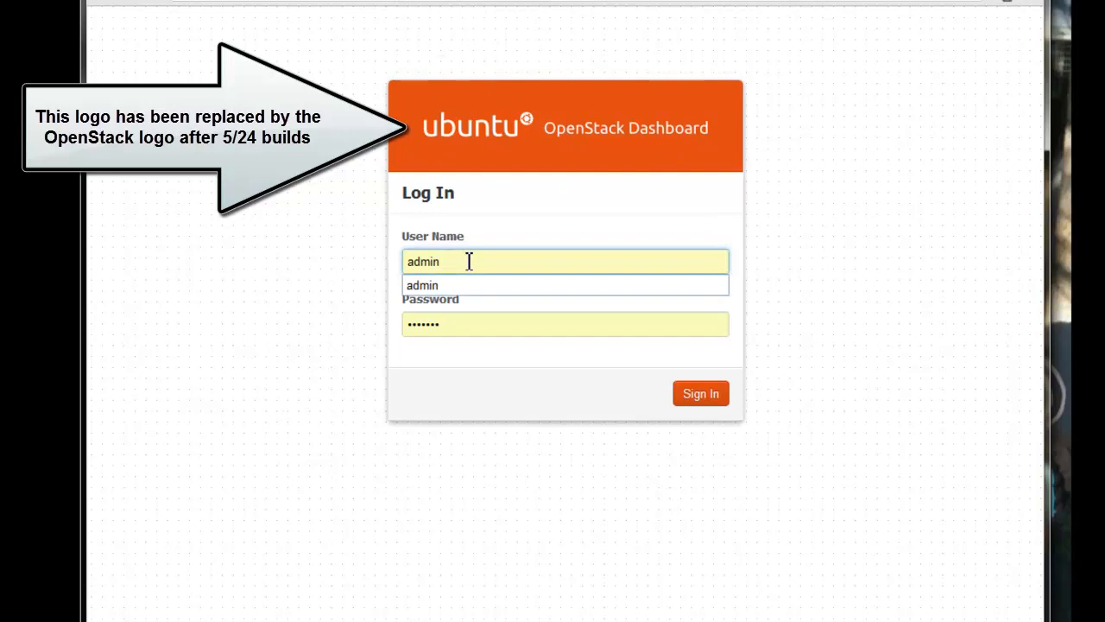
- Enter the admin password, sign in, and open the Project usage Overview
{"action": "key", "text": "Tab"}
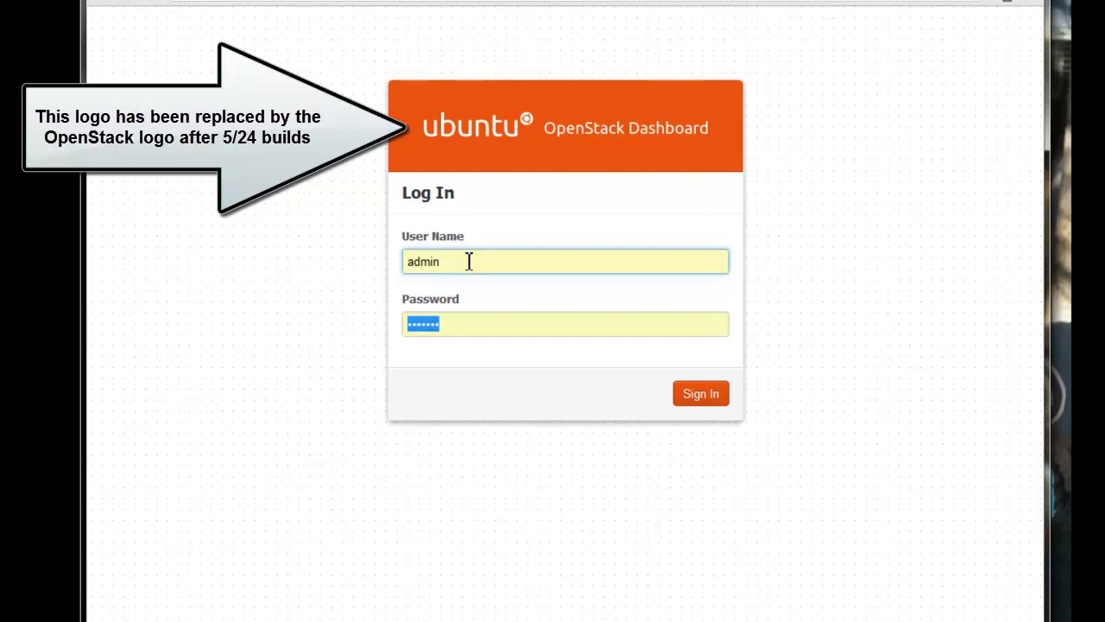
{"action": "left_click", "coordinate": [477, 327]}
{"action": "left_click_drag", "start_coordinate": [479, 330], "coordinate": [342, 332]}
{"action": "type", "text": "•••••••"}
{"action": "left_click", "coordinate": [700, 395]}
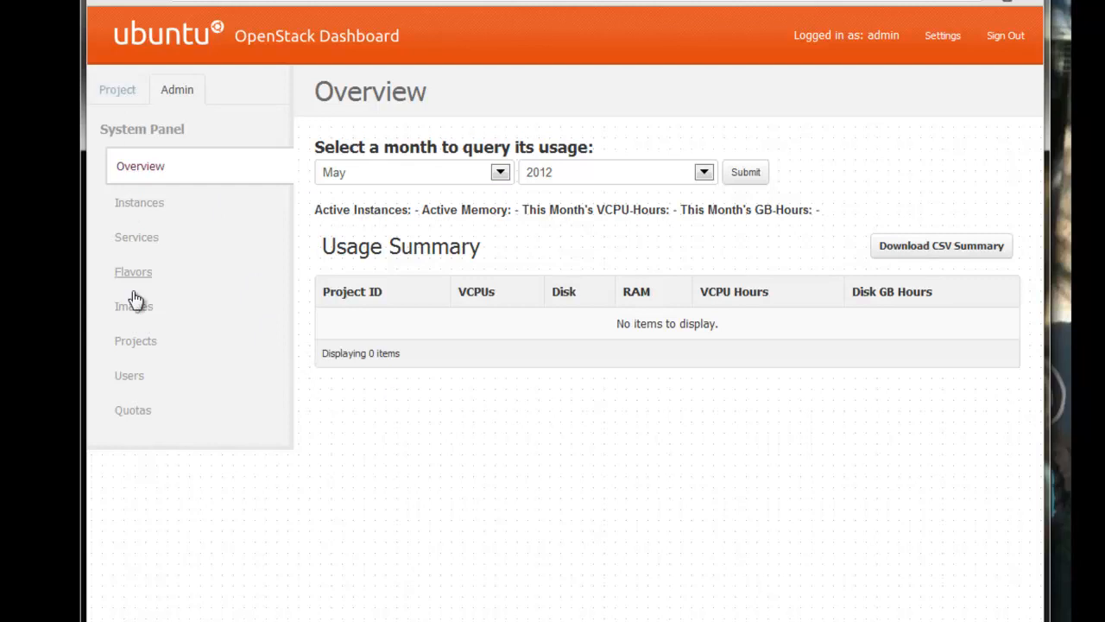
{"action": "left_click", "coordinate": [117, 91]}
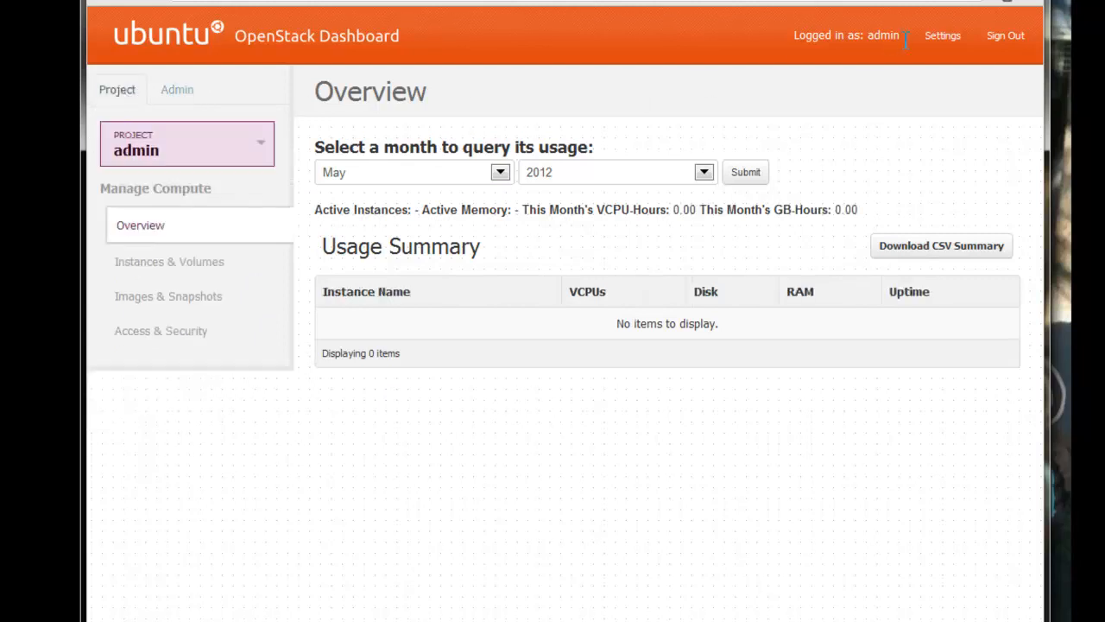
- Sign out and log back in as the second user with that user's password
{"action": "left_click", "coordinate": [1006, 37]}
{"action": "left_click_drag", "start_coordinate": [498, 268], "coordinate": [367, 260]}
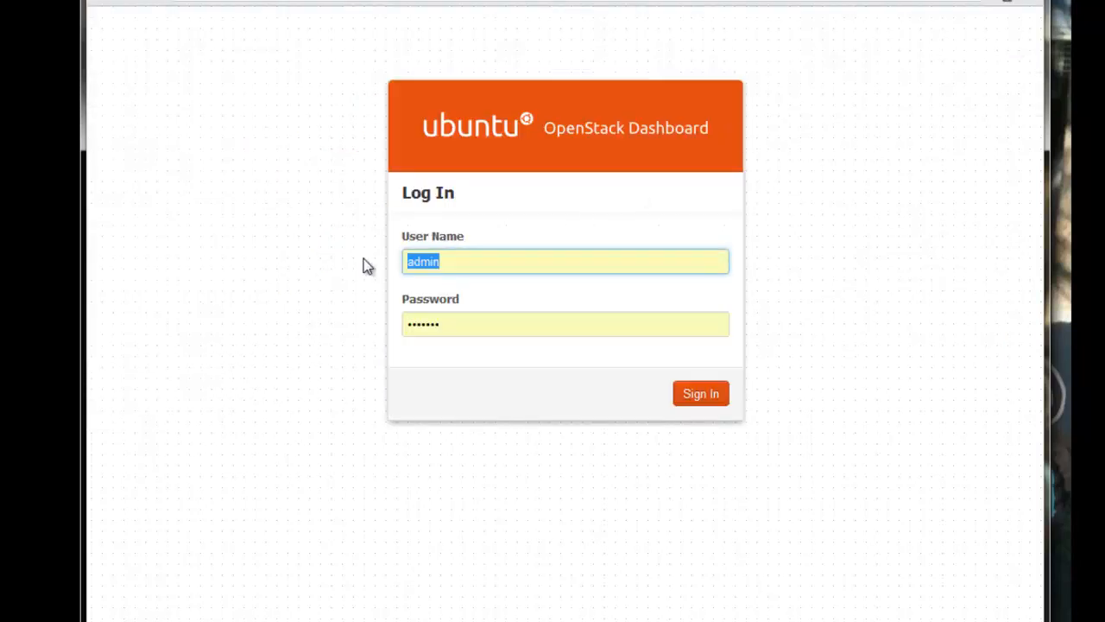
{"action": "type", "text": "crowbar"}
{"action": "key", "text": "Tab"}
{"action": "type", "text": "crowbar"}
{"action": "key", "text": "Return"}
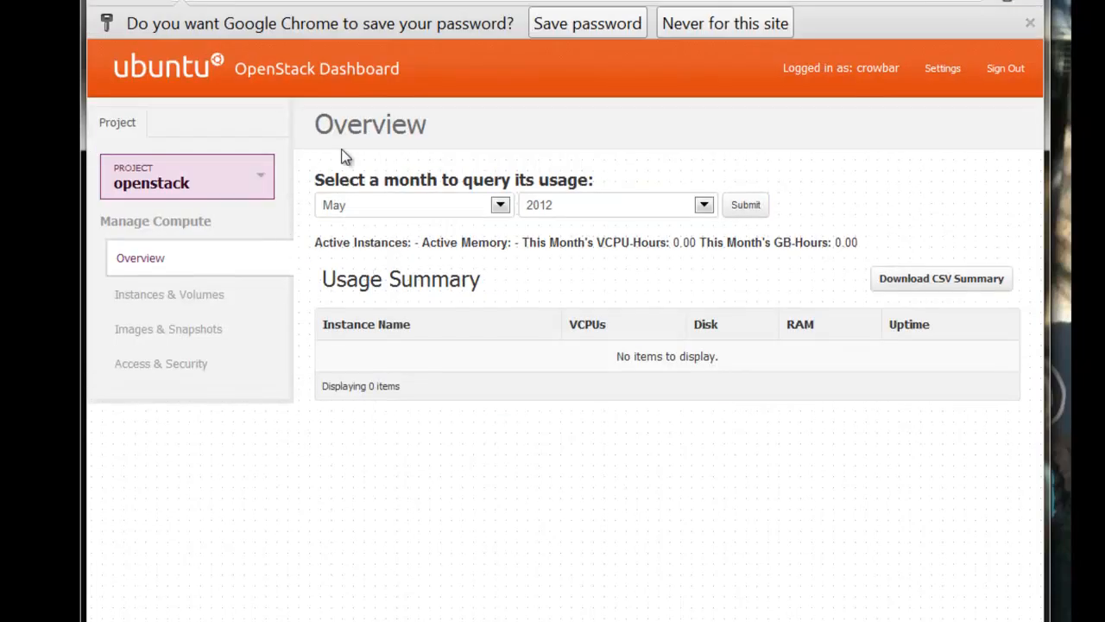